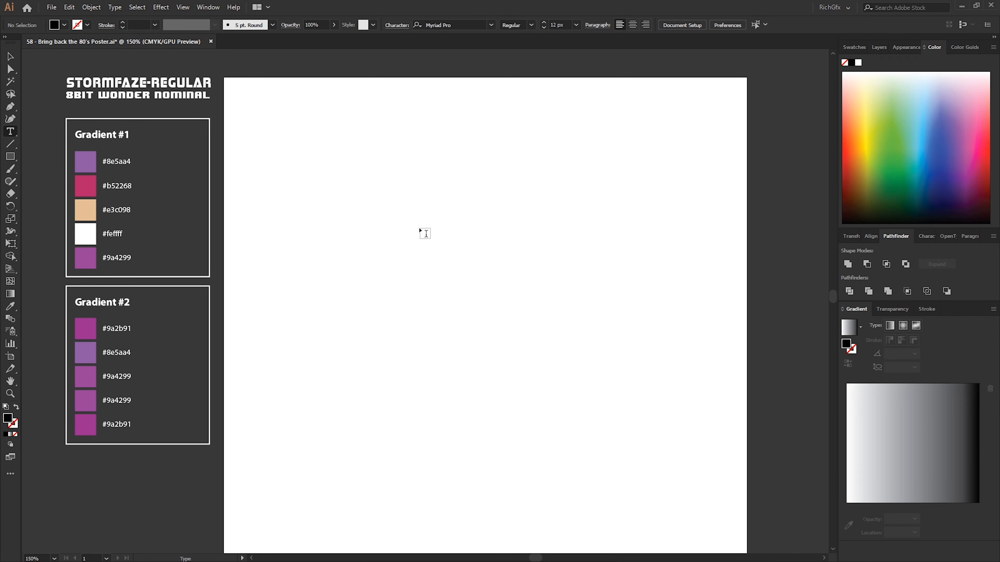
- Add the text "THE 80'S" on the artboard and set its font to Stormfaze-Regular
left_click(334, 263)
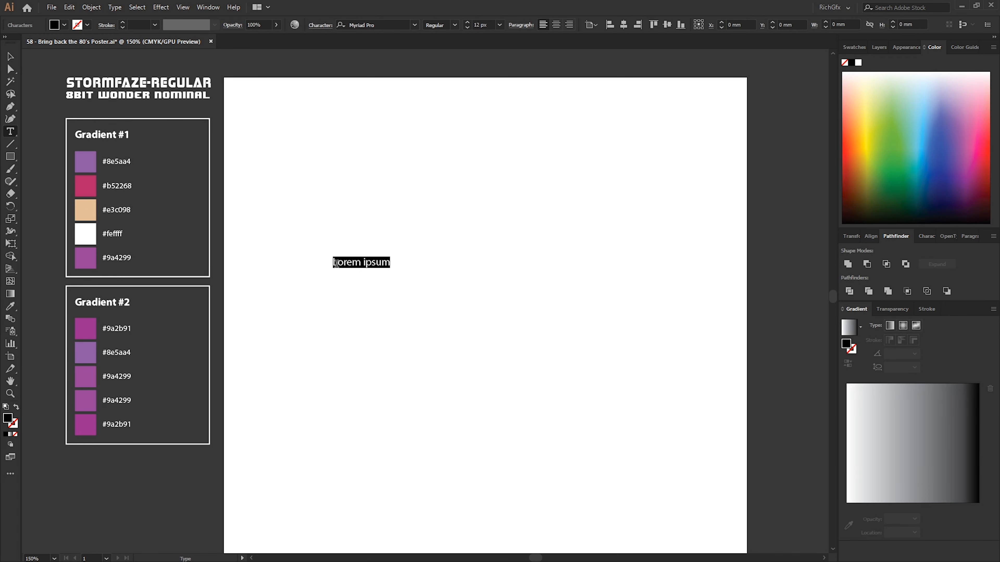
type("THE 80'S")
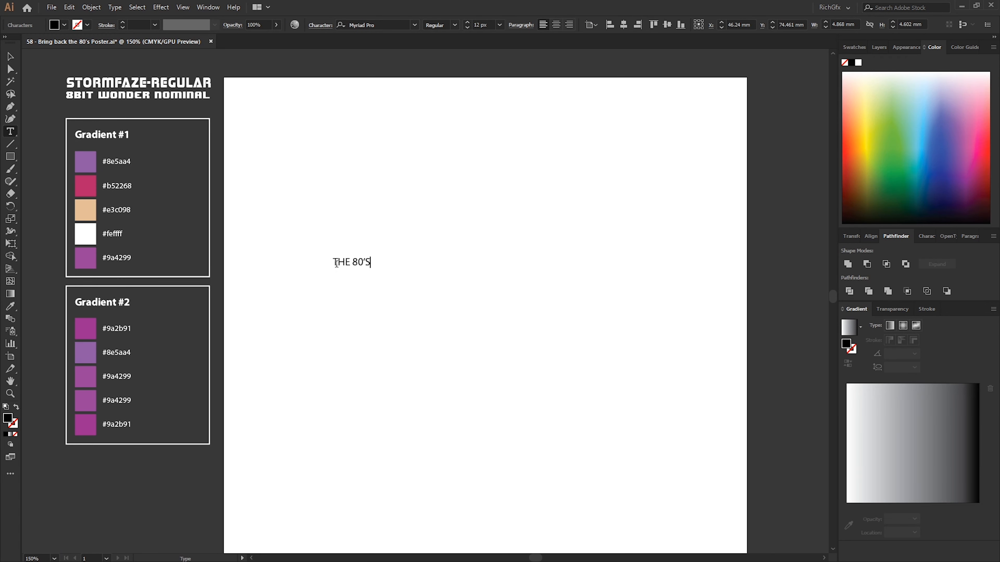
key("ctrl+a")
left_click(388, 24)
type("strom")
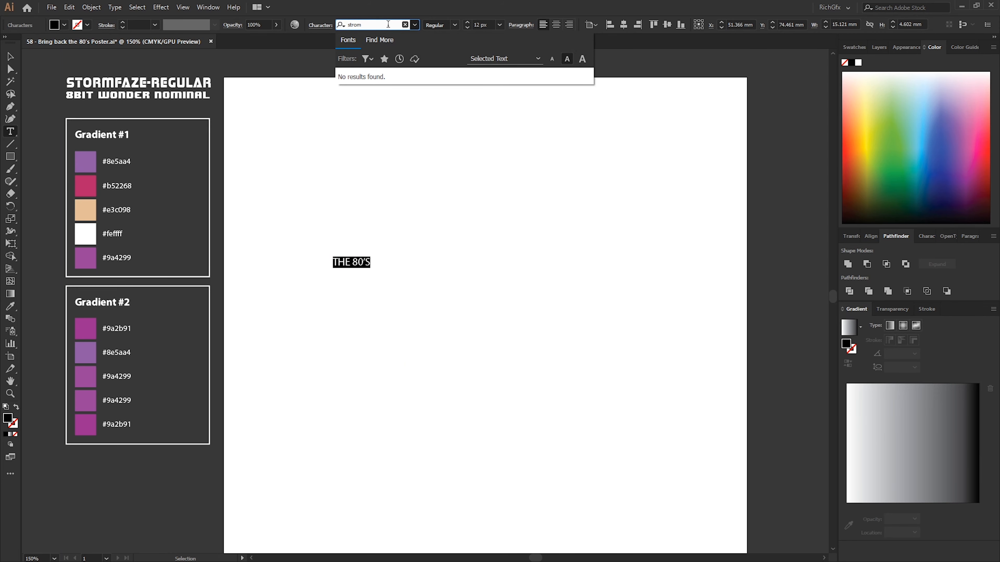
double_click(388, 24)
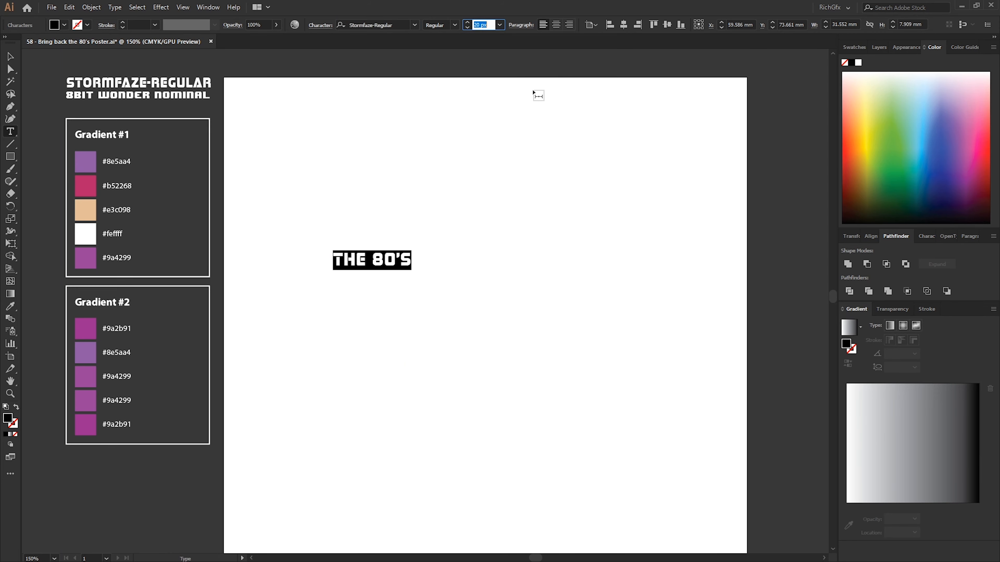
- Enlarge the "THE 80'S" text to 123.5 px and position it across the width of the artboard
key("shift+Up")
key("shift+Up")
key("shift+Up")
key("shift+Up")
key("shift+Up")
key("shift+Up")
key("shift+Up")
key("shift+Up")
key("Escape")
left_click_drag(563, 237, 481, 365)
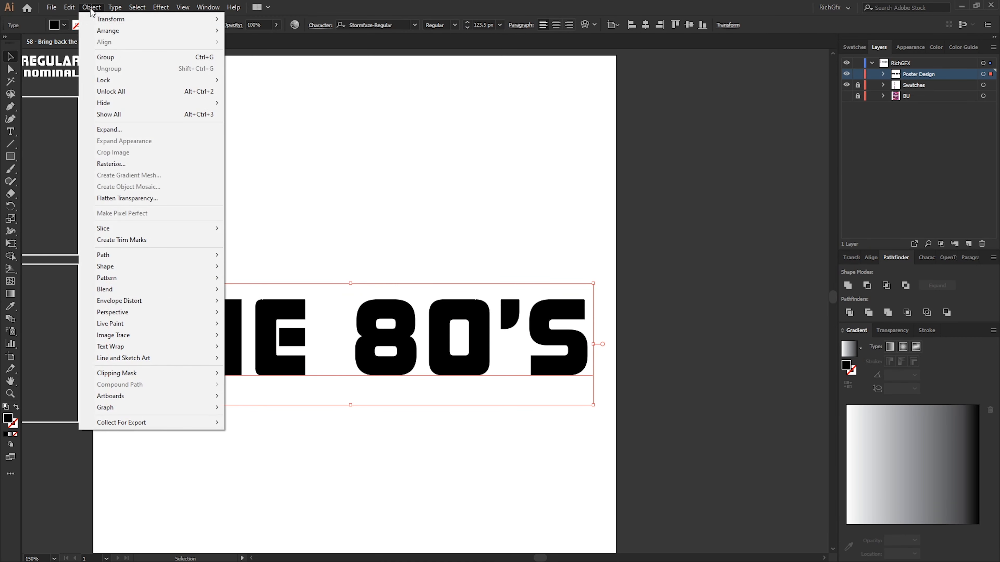
- Expand the "THE 80'S" text into outlines with the Object and Fill options
left_click(118, 129)
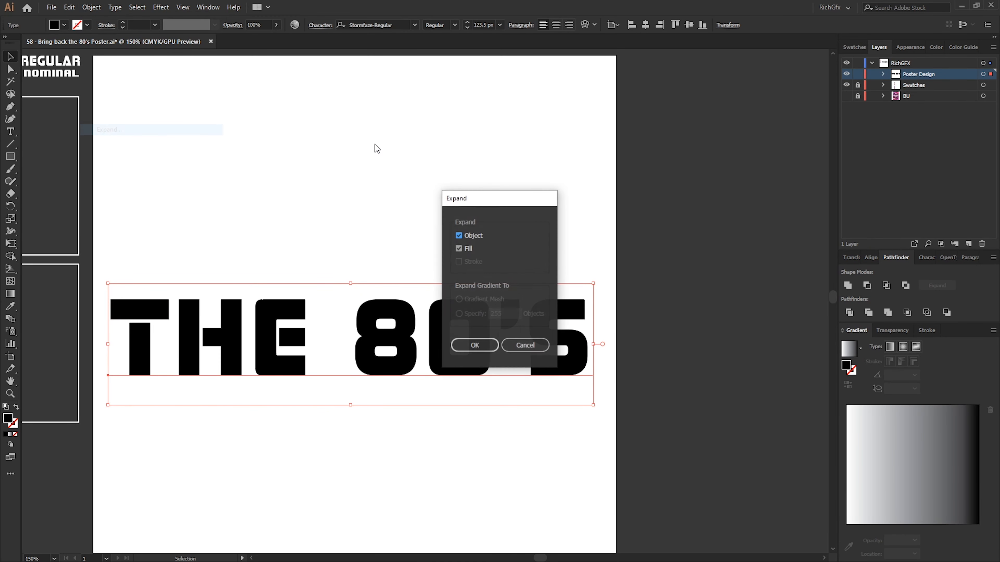
left_click(472, 342)
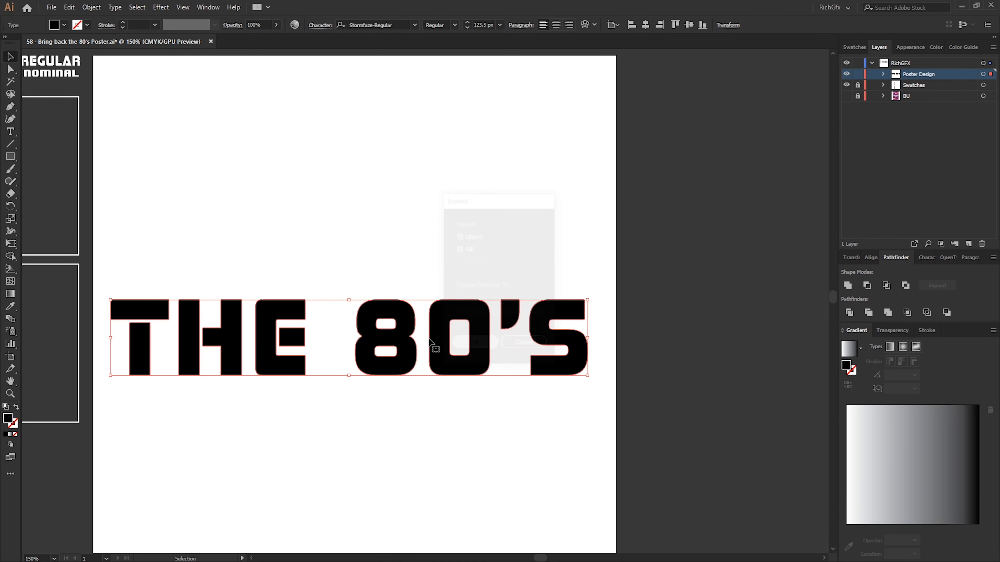
left_click(303, 238)
- Extend the T's stem and the middle bars of the H and E to close the gaps in those letters
key("a")
scroll(152, 345, "up", 3)
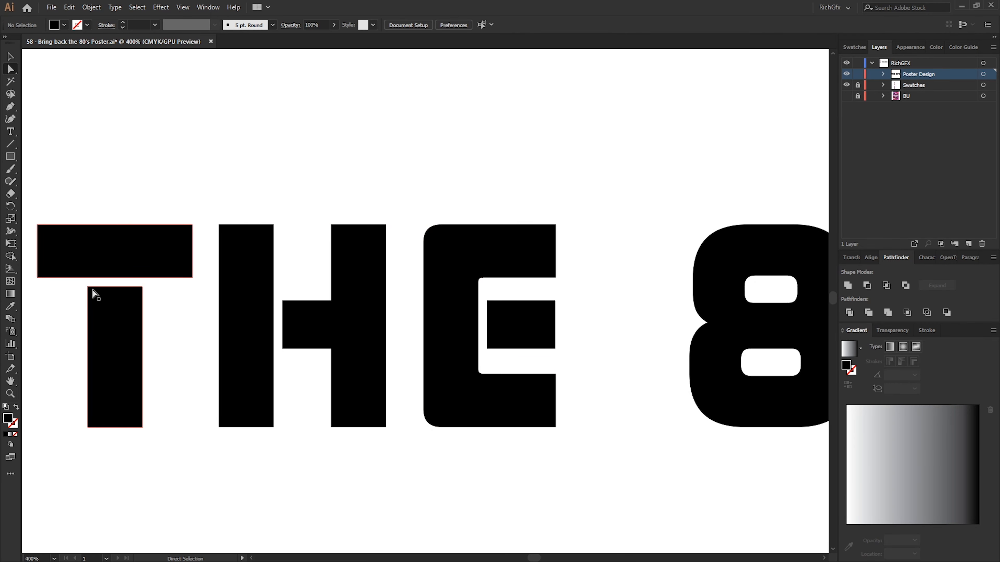
left_click_drag(75, 283, 144, 269)
left_click_drag(293, 378, 279, 280)
left_click_drag(282, 349, 270, 351)
left_click_drag(481, 291, 469, 349)
left_click(566, 481)
scroll(651, 467, "down", 2)
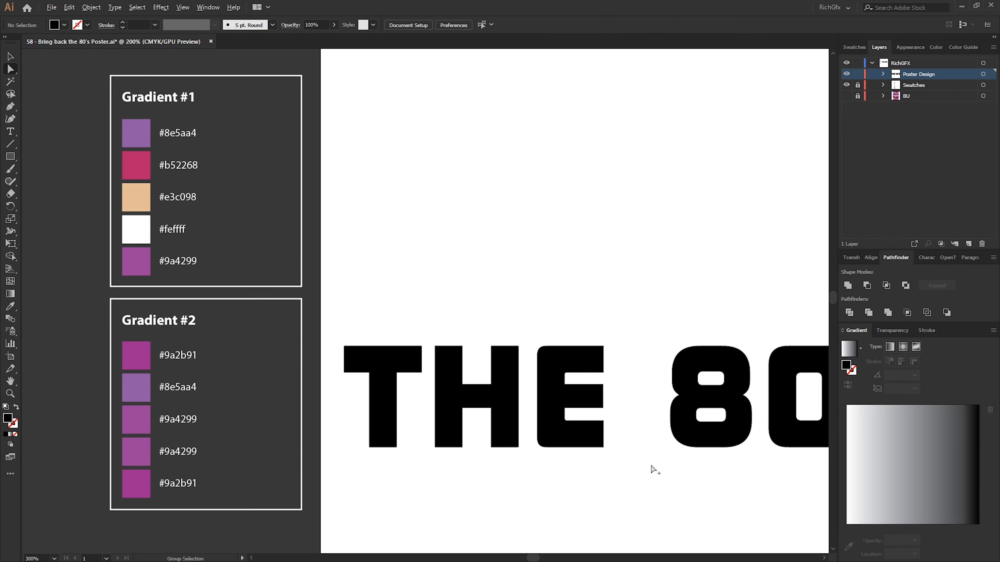
- Unite the overlapping pieces of the whole "THE 80'S" lettering
left_click(10, 56)
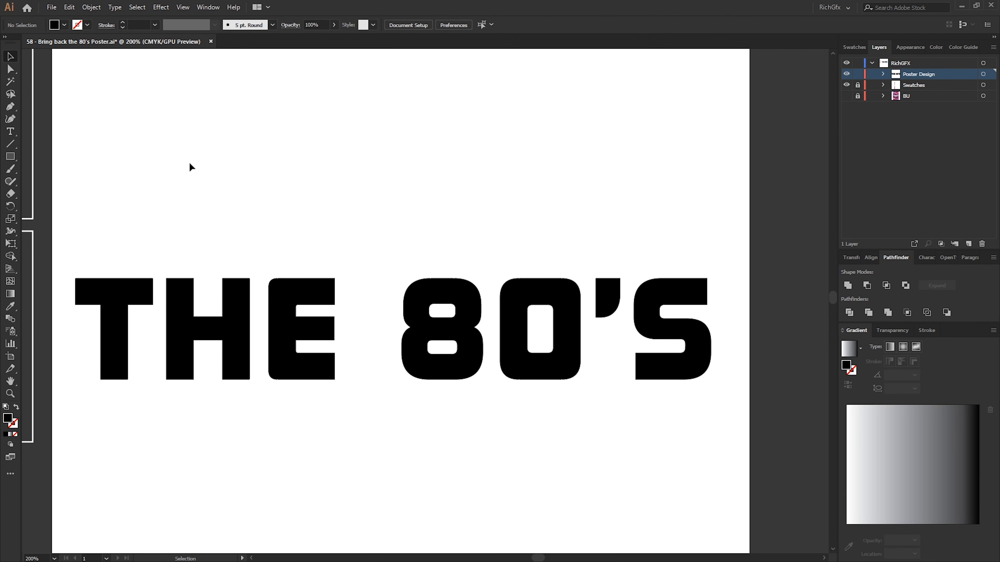
left_click(179, 311)
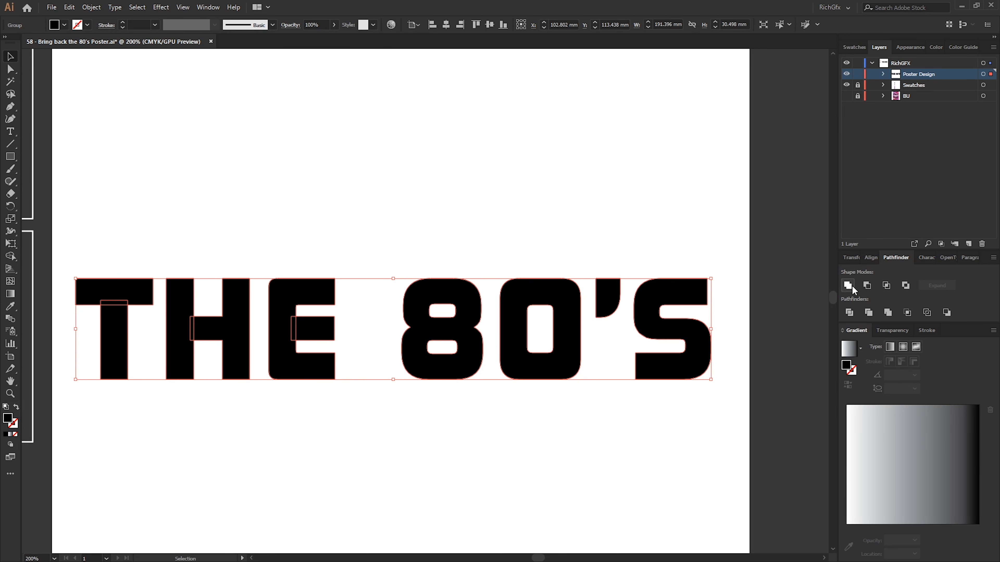
left_click(851, 285)
left_click(414, 424)
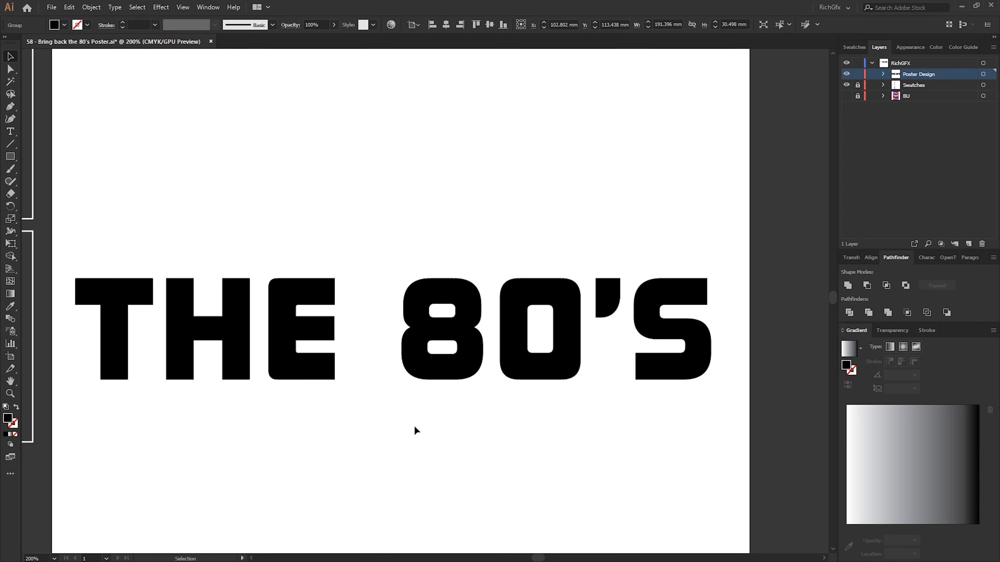
- Paste a copy of the united lettering in place over the original and fill the copy with red
scroll(498, 423, "down", 1, "alt")
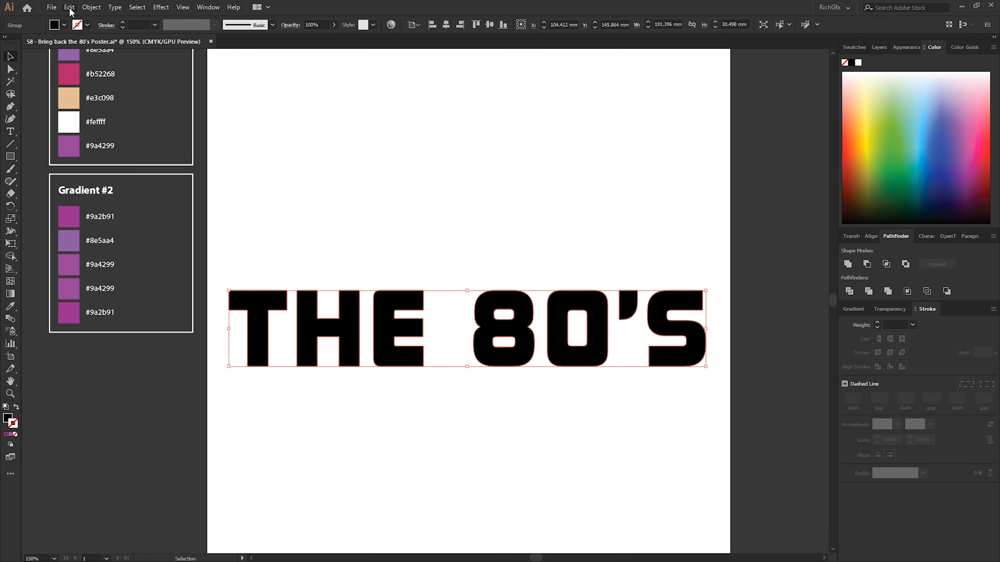
left_click(69, 7)
left_click(118, 60)
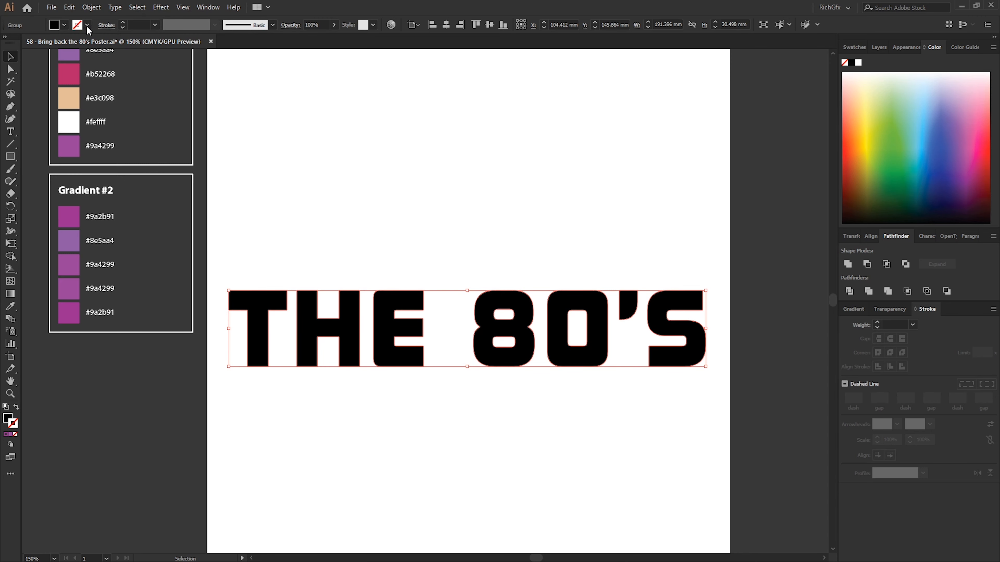
left_click(69, 7)
left_click(130, 103)
left_click(64, 25)
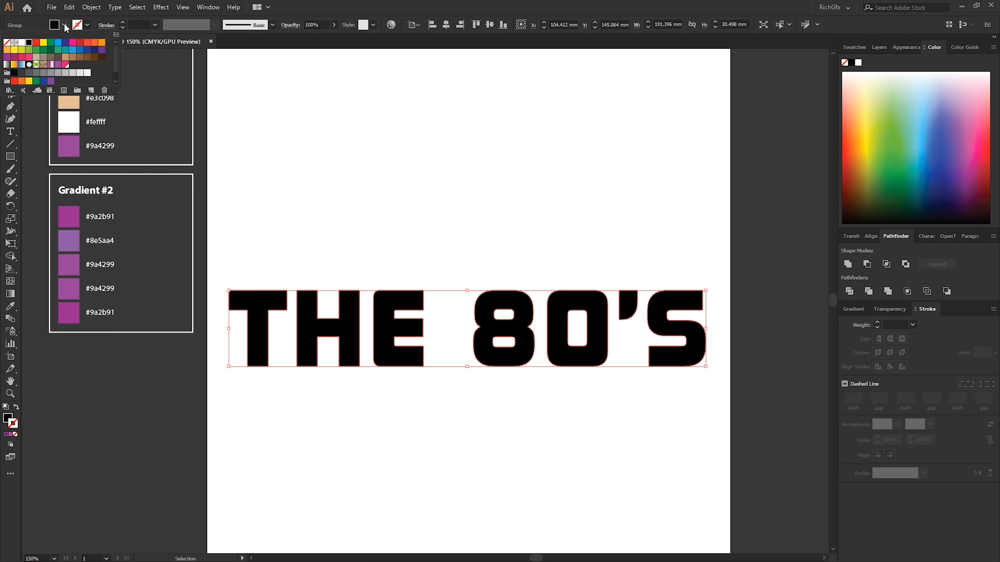
left_click(36, 43)
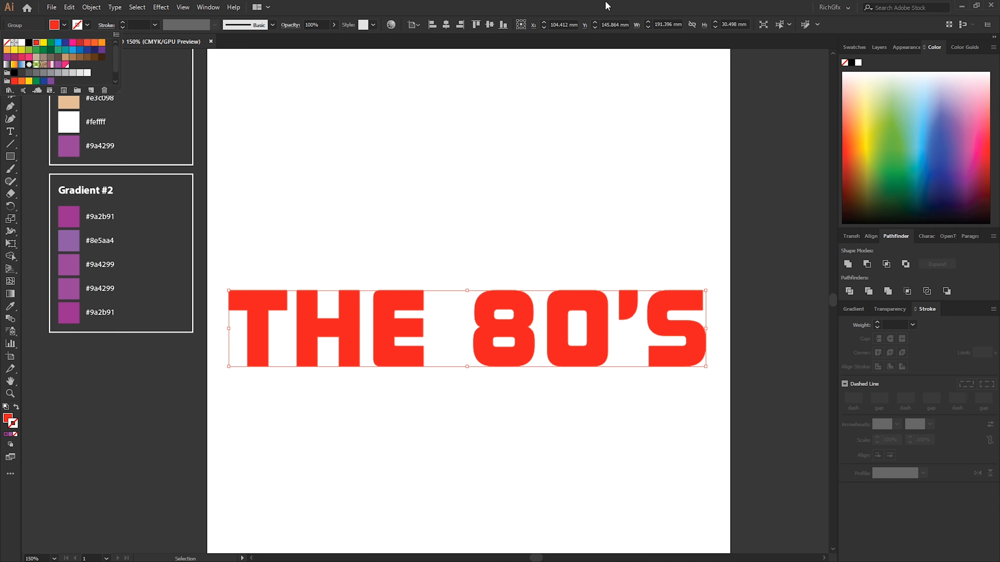
left_click(617, 39)
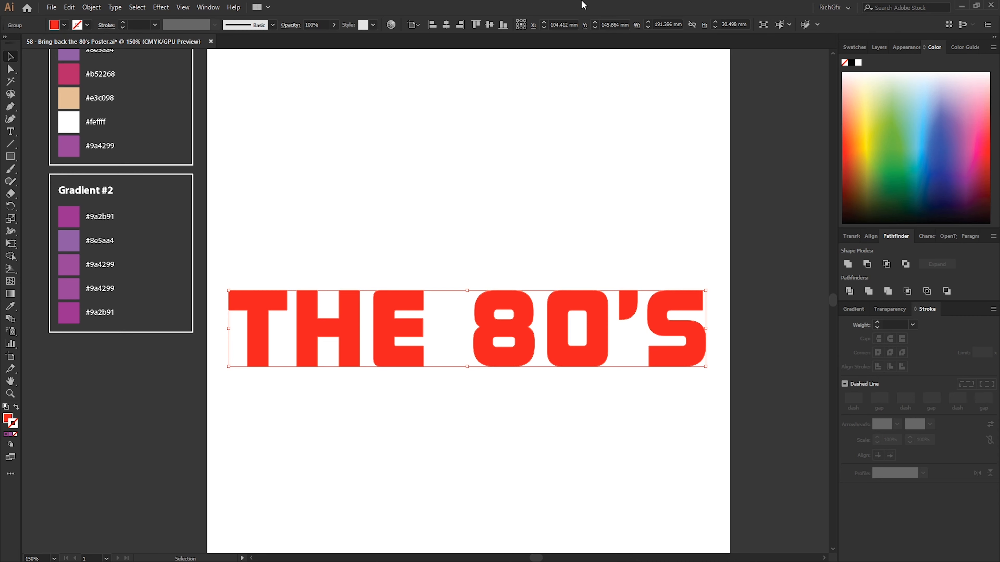
- Offset the red lettering about 2.5 mm above the black one and send it to the back
key("shift+Up")
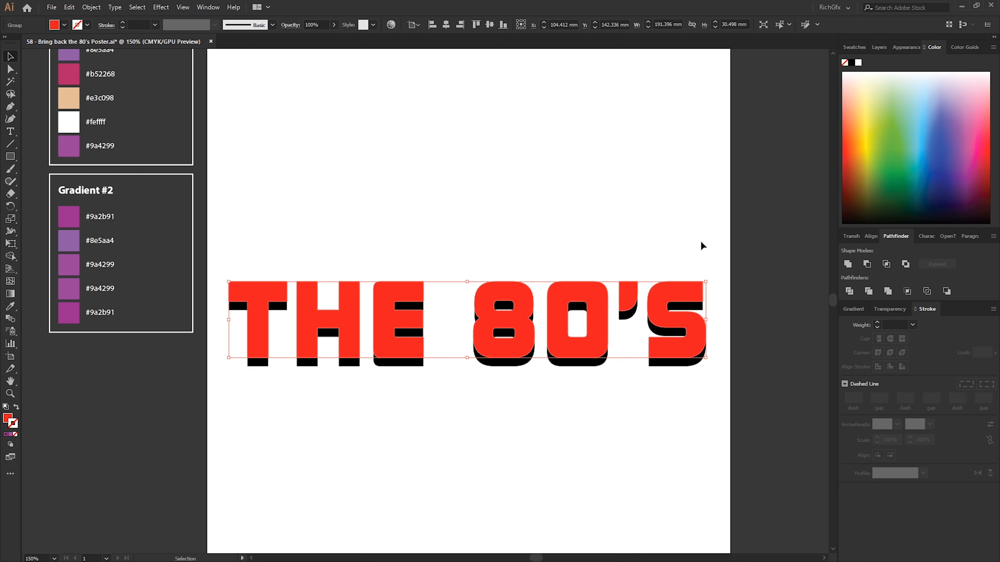
key("ctrl+shift+bracketleft")
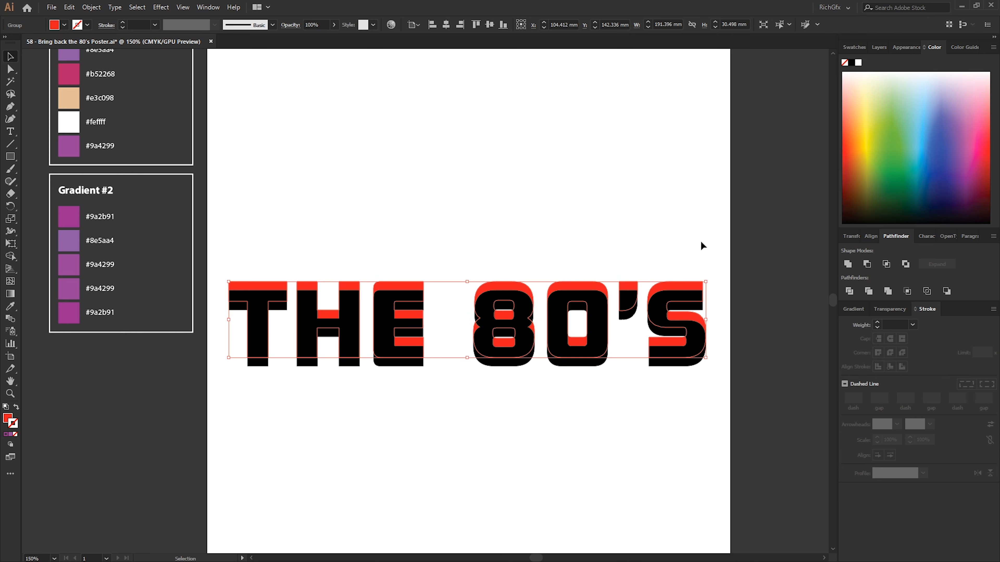
left_click(658, 462)
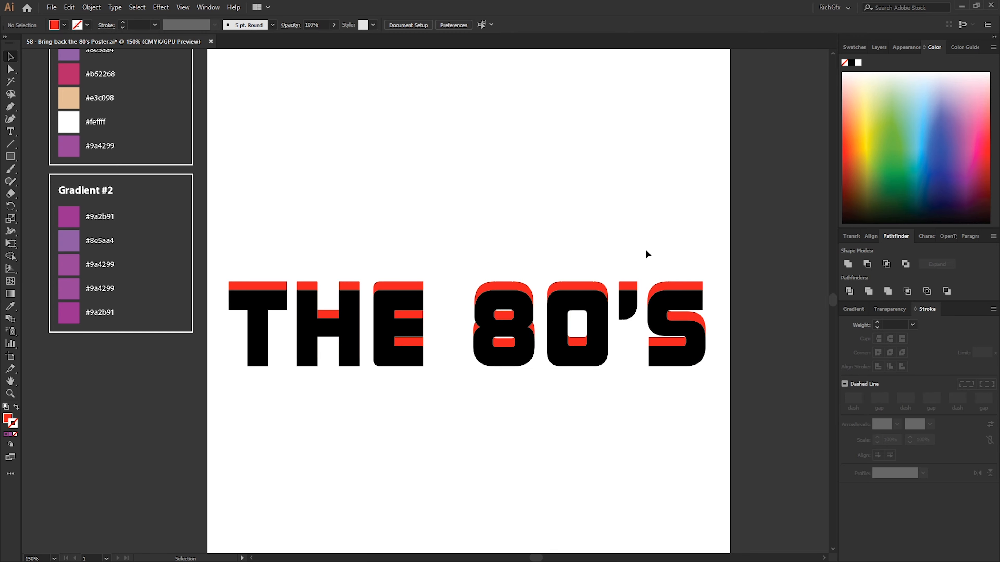
left_click_drag(689, 280, 690, 283)
left_click(762, 381)
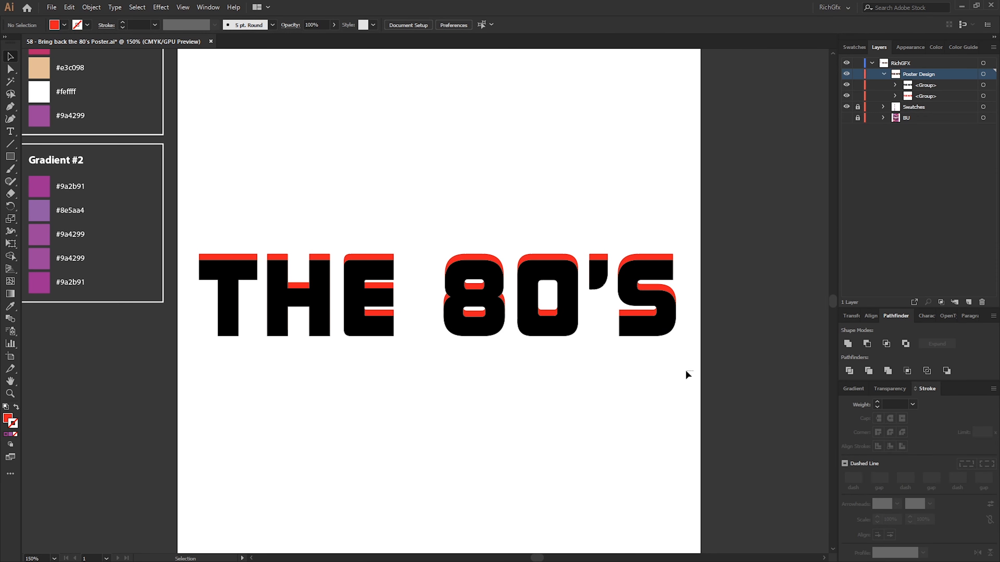
- Create a blend between the black lettering and the red lettering behind it
left_click_drag(693, 371, 534, 388)
left_click(232, 311)
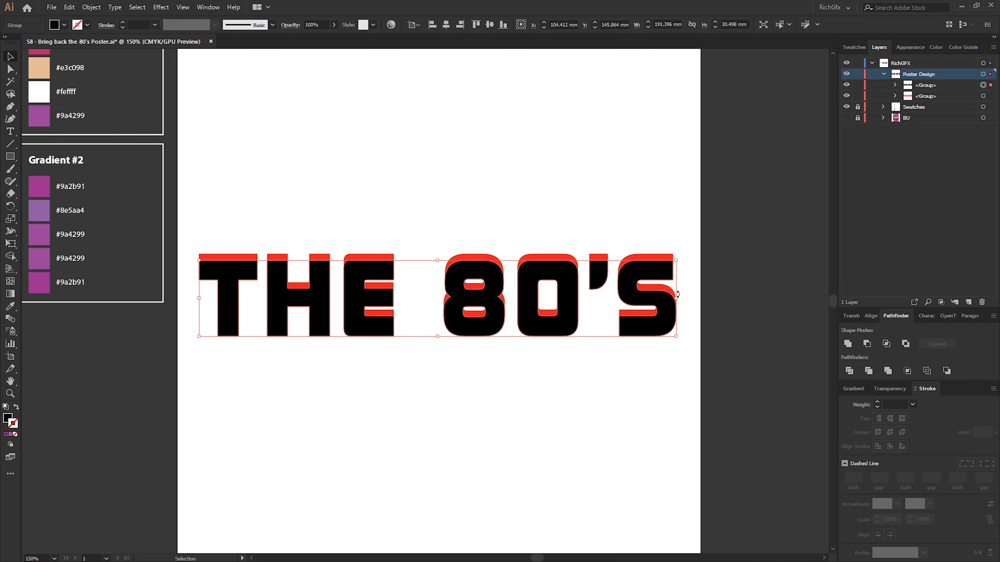
left_click(10, 319)
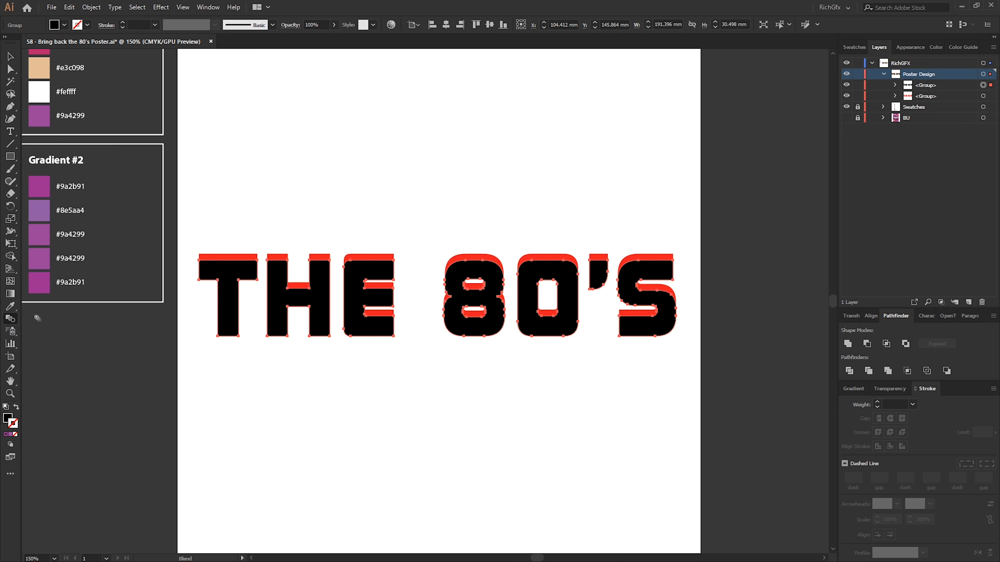
left_click(489, 258)
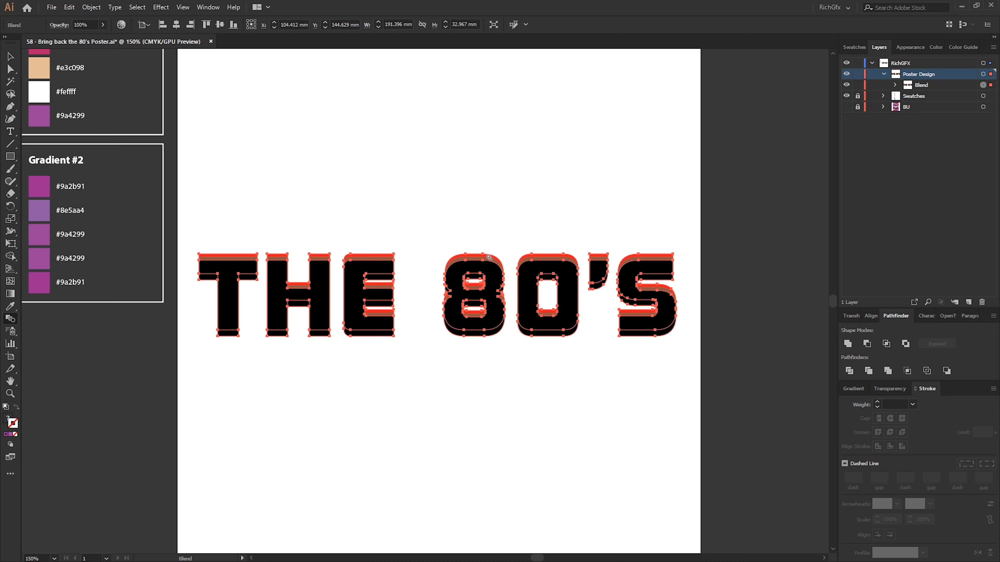
- Set the blend spacing to Specified Steps with 100 steps, with the preview turned on
double_click(11, 318)
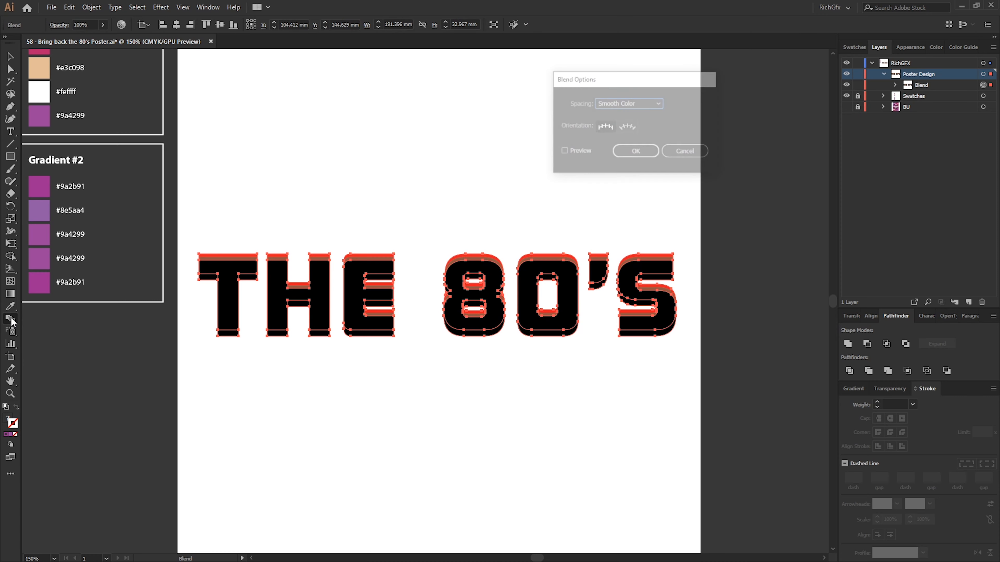
left_click(584, 154)
left_click(647, 106)
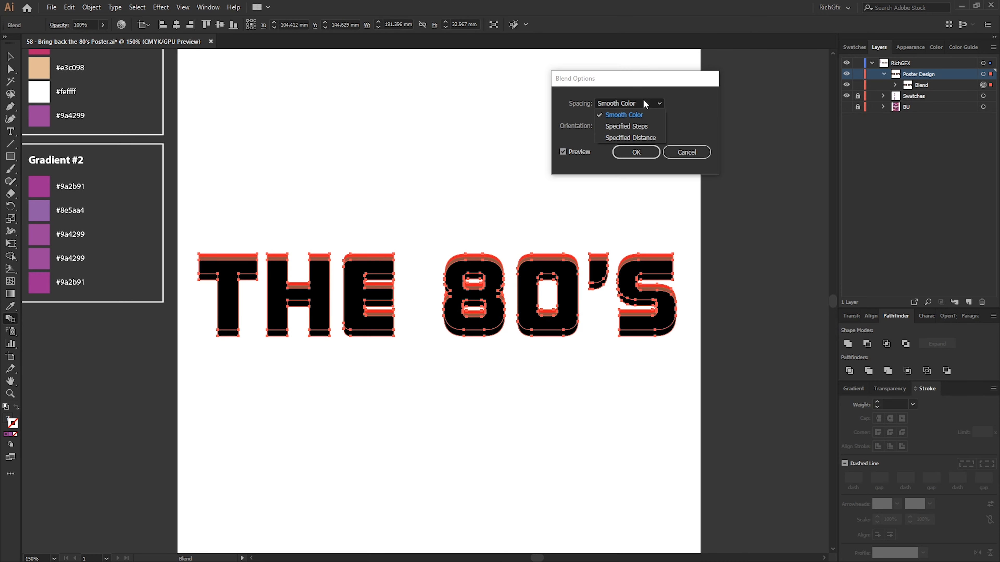
left_click(646, 128)
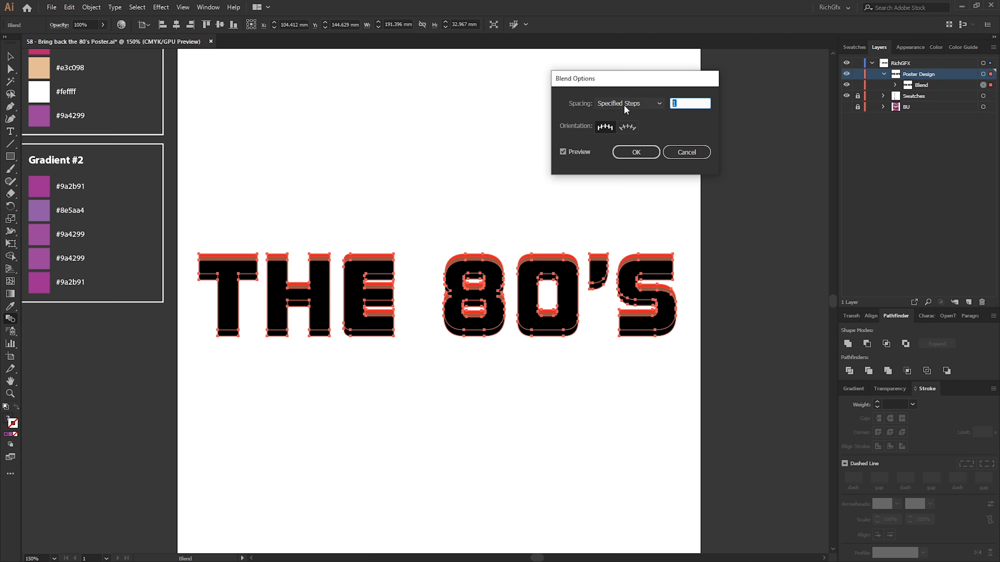
type("100")
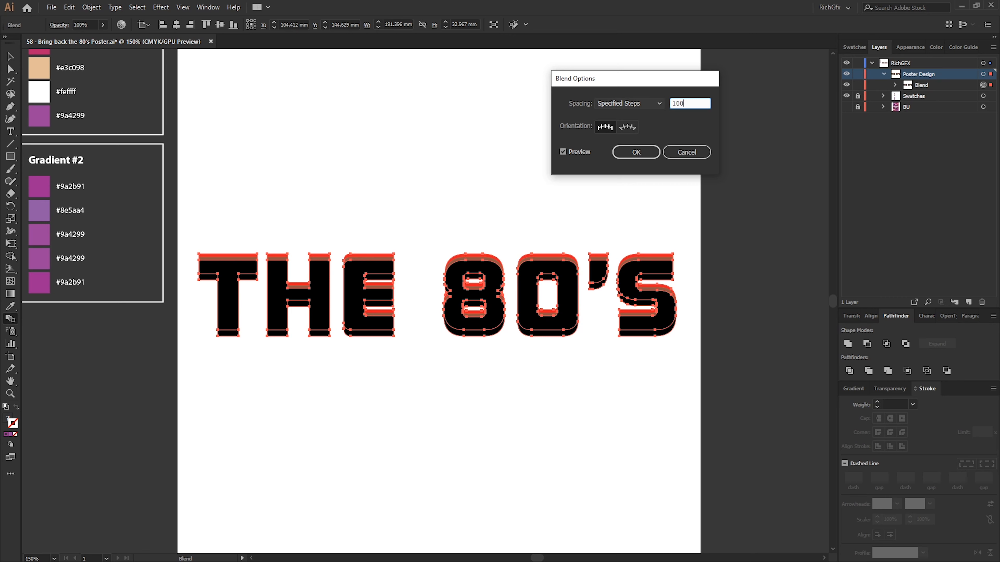
left_click(638, 153)
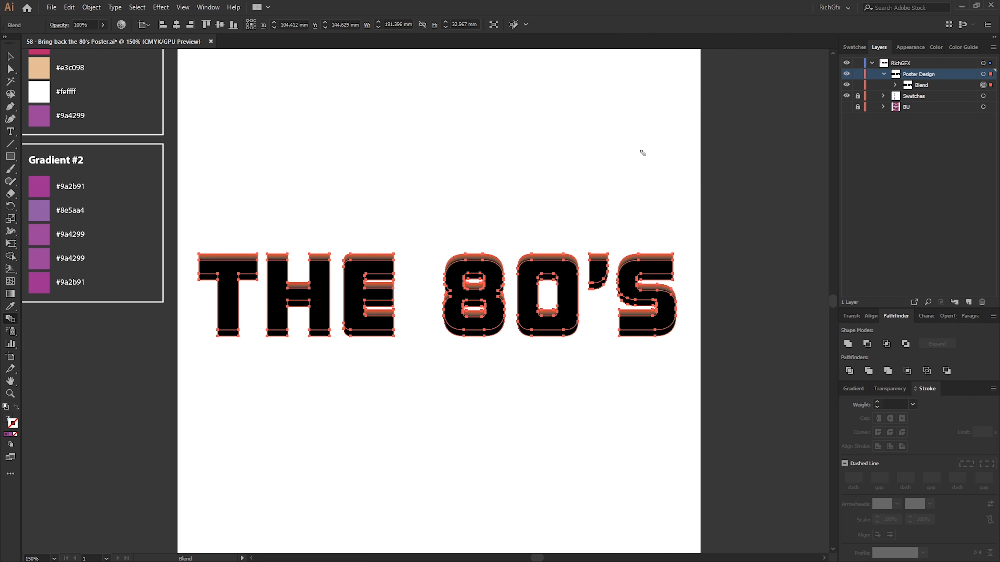
- Expand the blend and unite its shapes into one solid extruded lettering
left_click(91, 7)
mouse_move(126, 271)
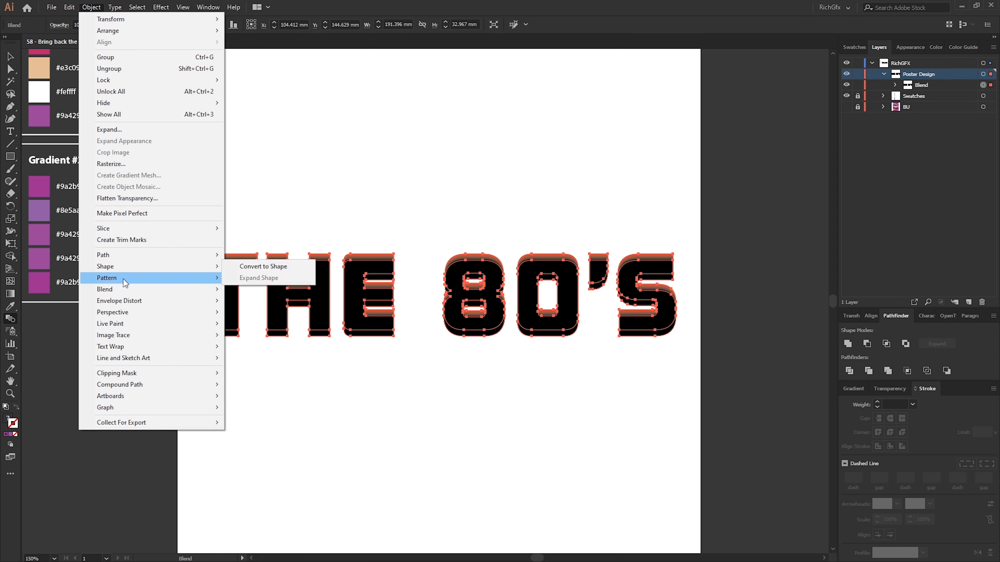
mouse_move(122, 290)
left_click(276, 331)
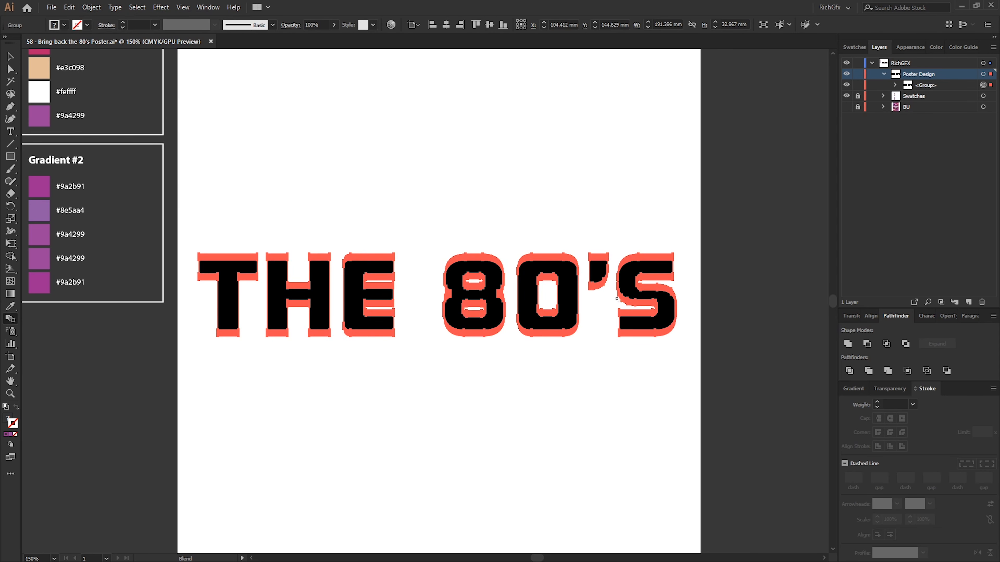
left_click(848, 344)
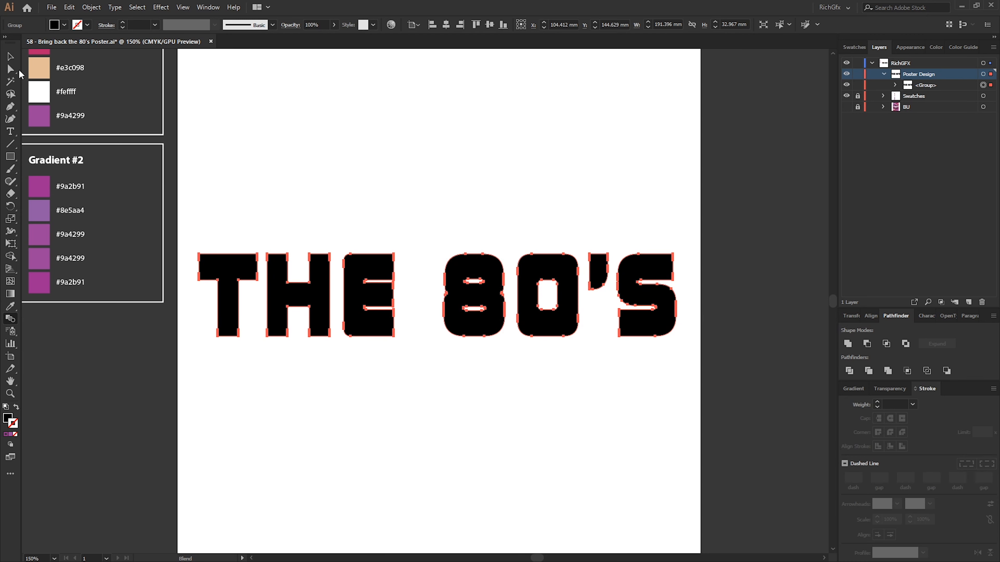
key("v")
left_click(655, 212)
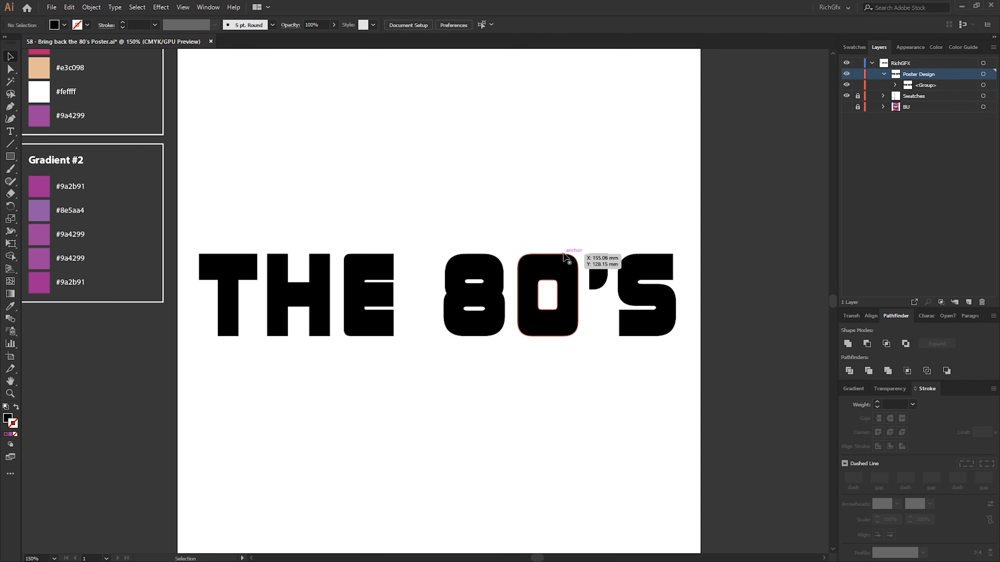
- Fill the united extruded lettering with red and deselect it
left_click(316, 273)
left_click(64, 25)
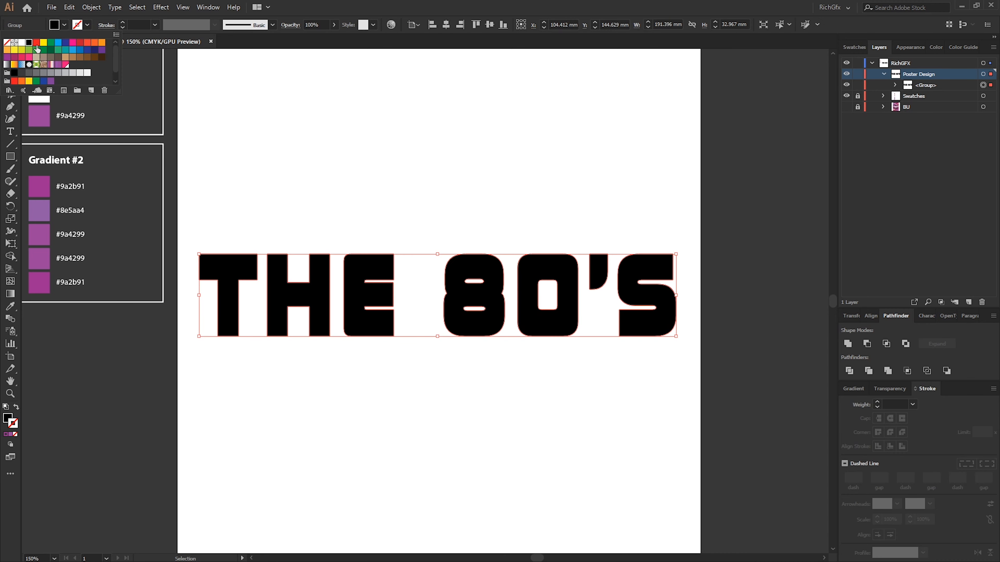
left_click(34, 41)
left_click(434, 150)
left_click(341, 123)
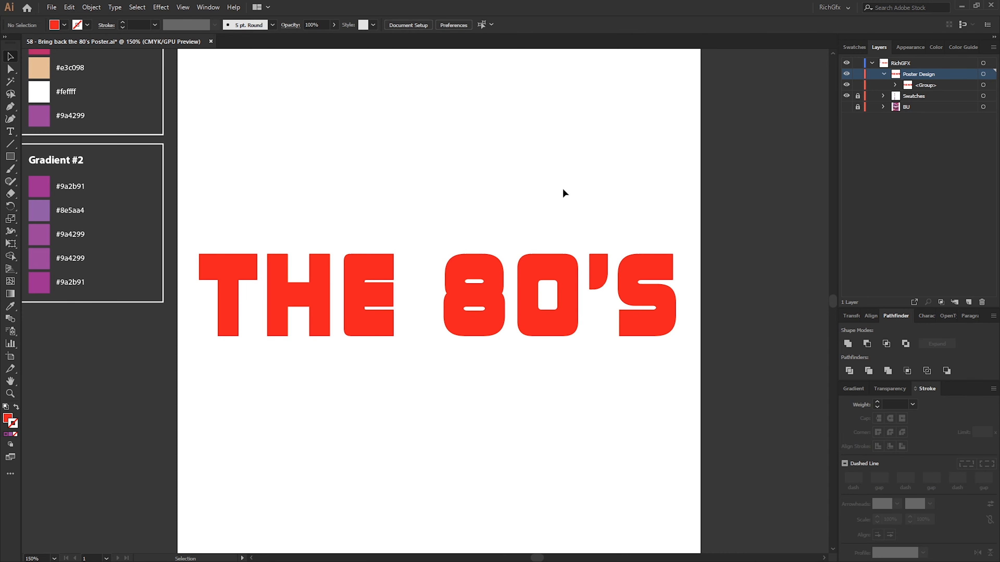
- Paste the copied black lettering in place in front of the red extruded lettering and deselect it
left_click(69, 8)
left_click(140, 103)
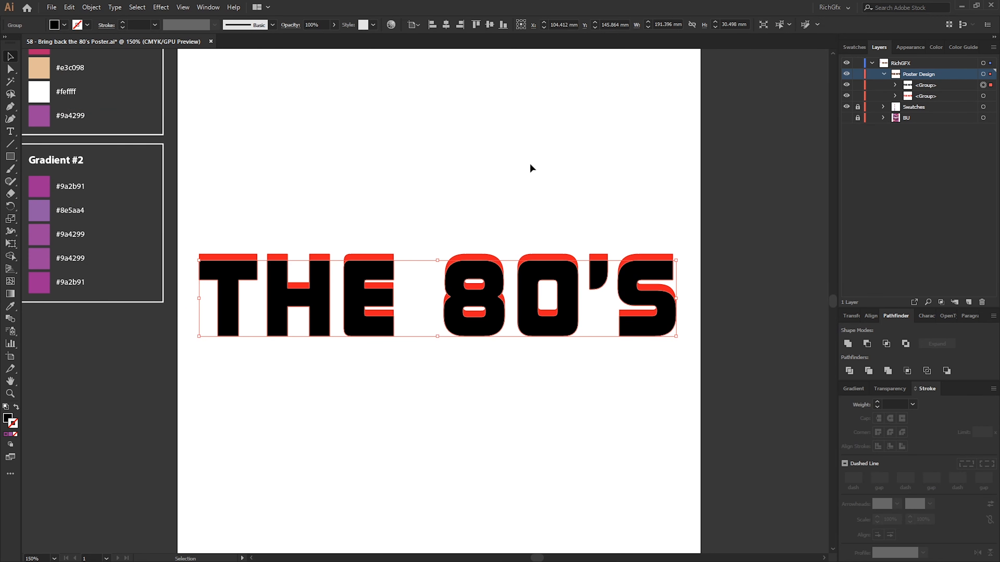
left_click(591, 174)
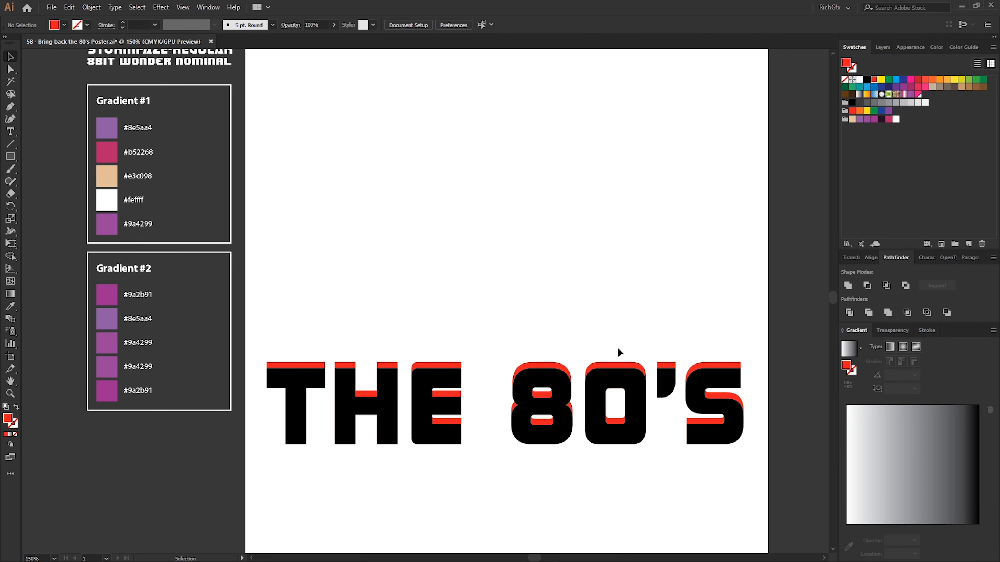
- Fill the red extruded lettering with the purple gradient swatch and give it a purple 2 px stroke
left_click(617, 364)
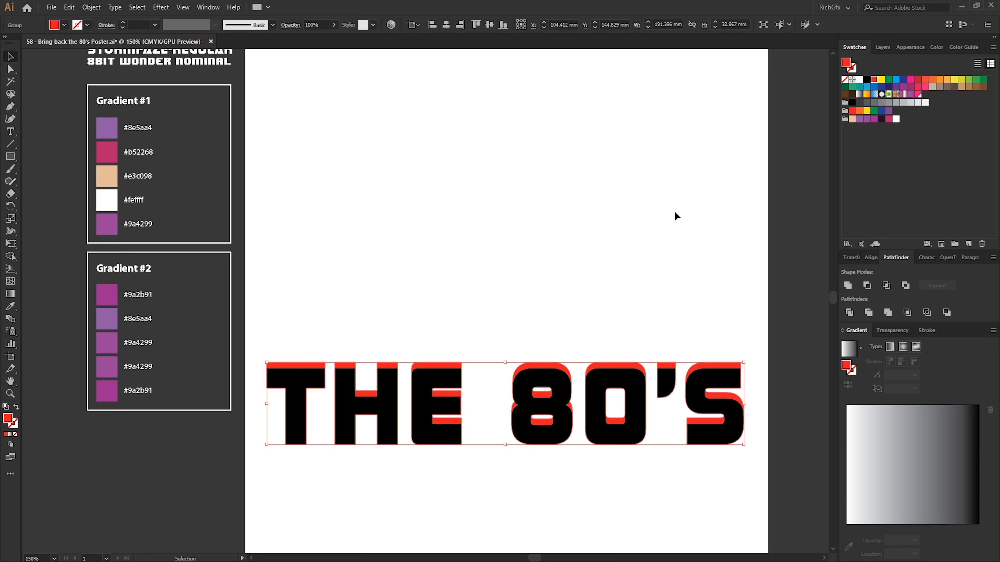
left_click(910, 94)
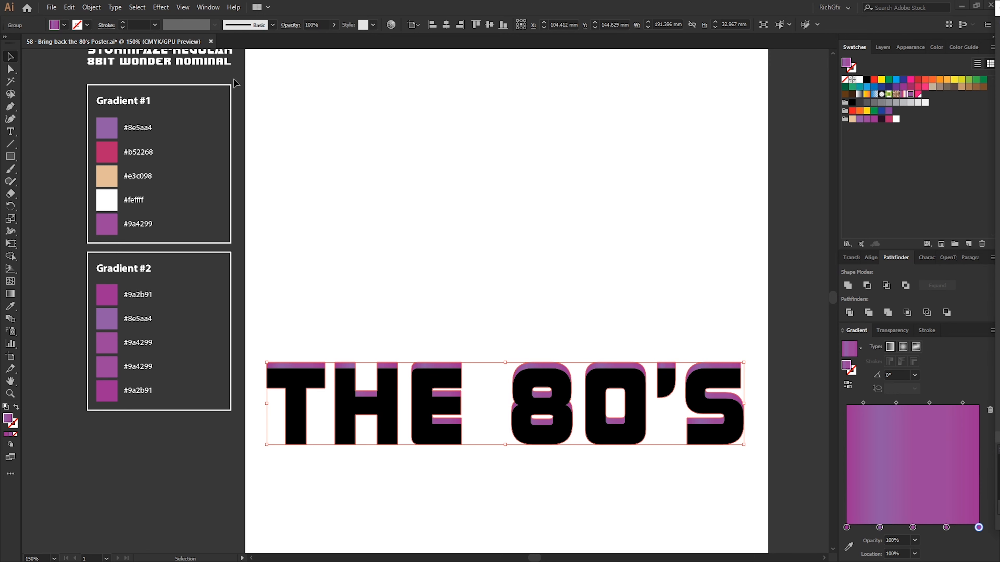
left_click(88, 25)
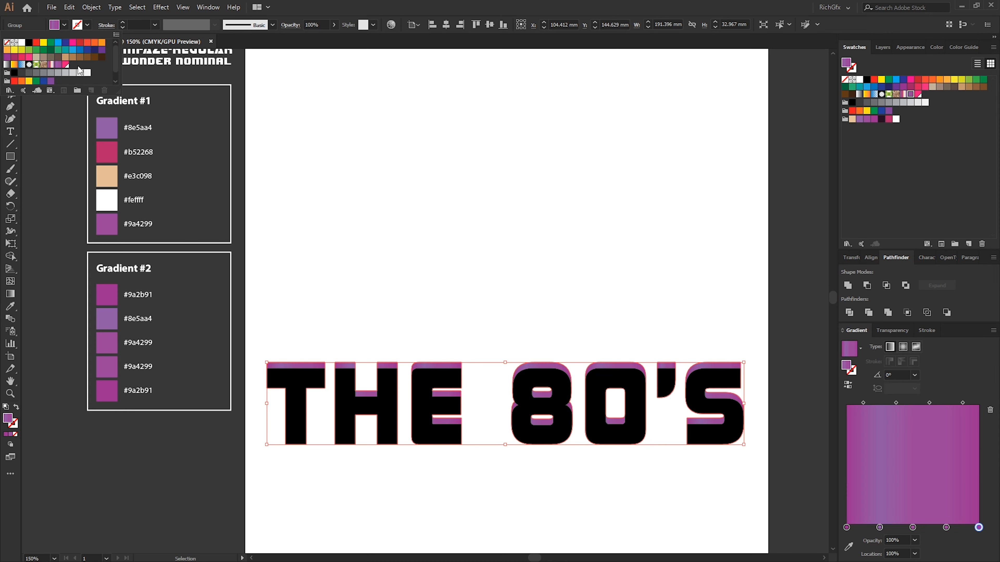
scroll(34, 81, "down", 1)
left_click(29, 79)
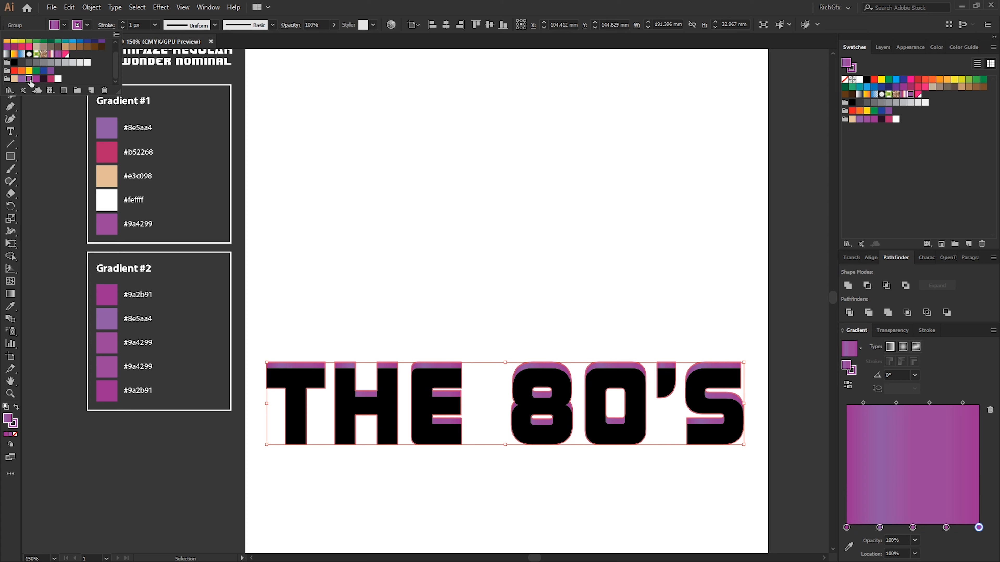
left_click(123, 21)
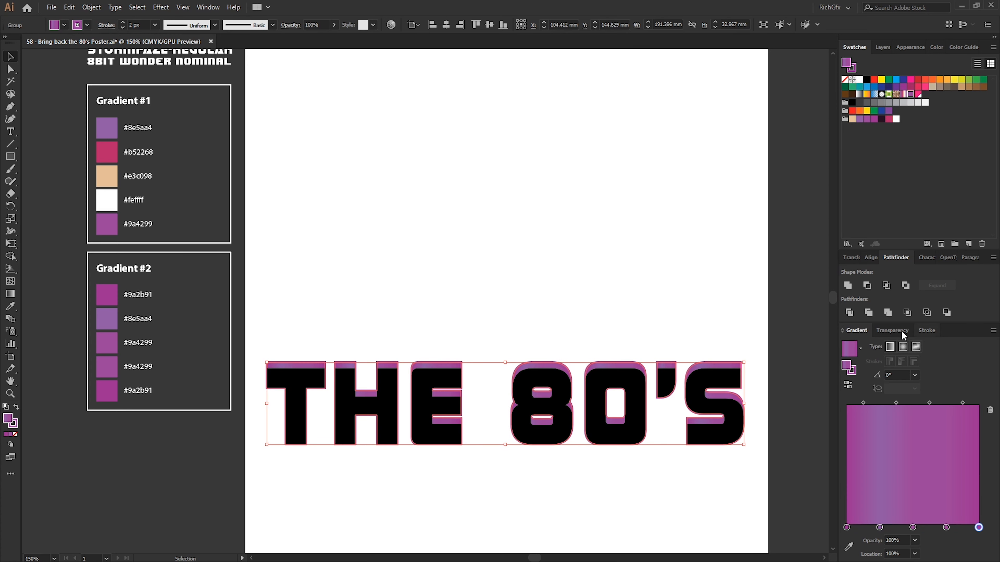
- Set the extrusion's stroke to round cap and round join corners and deselect the lettering
left_click(926, 330)
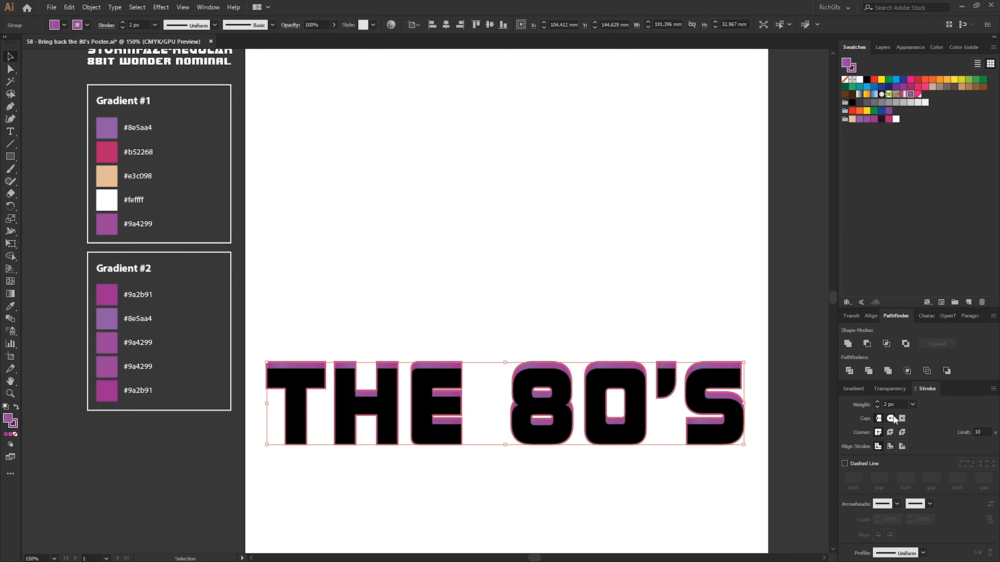
left_click(889, 432)
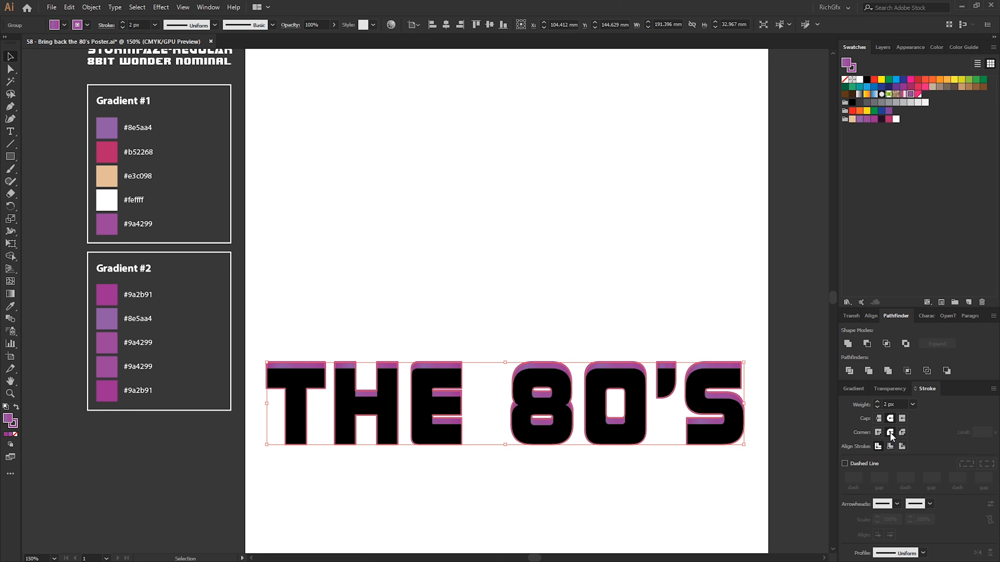
left_click(790, 371)
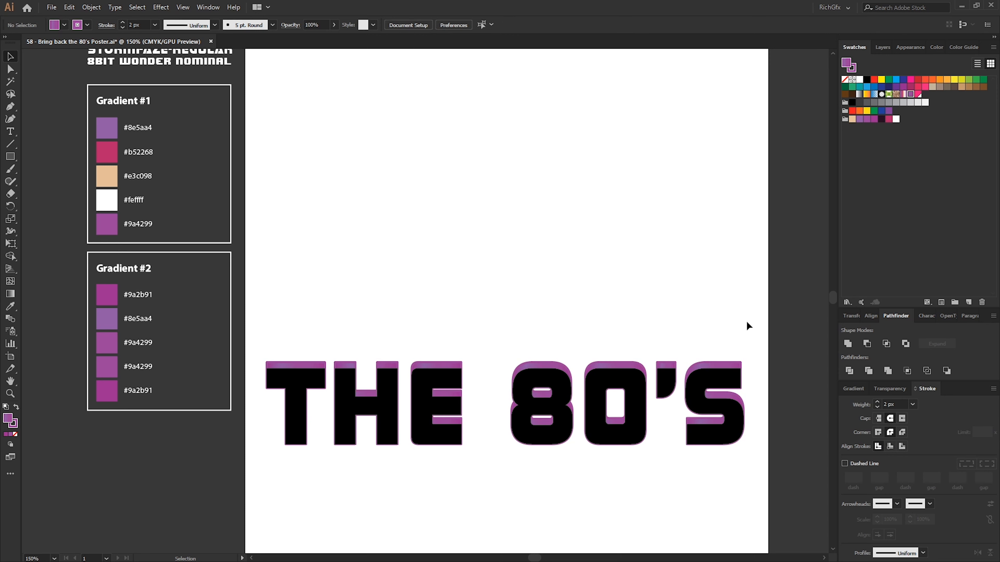
- Fill the black front lettering with the multicolour Gradient #1 swatch
scroll(733, 368, "down", 2)
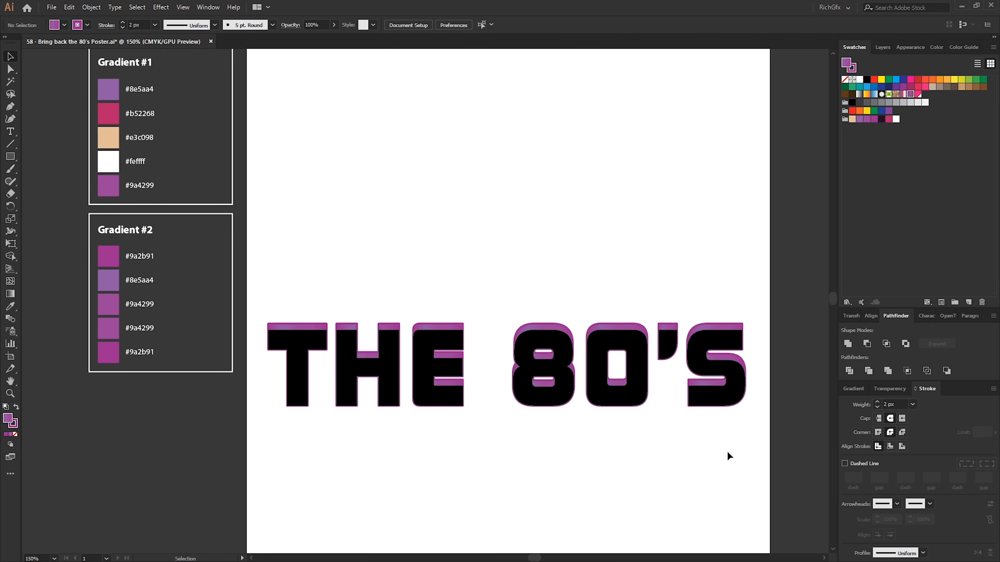
left_click_drag(728, 449, 703, 515)
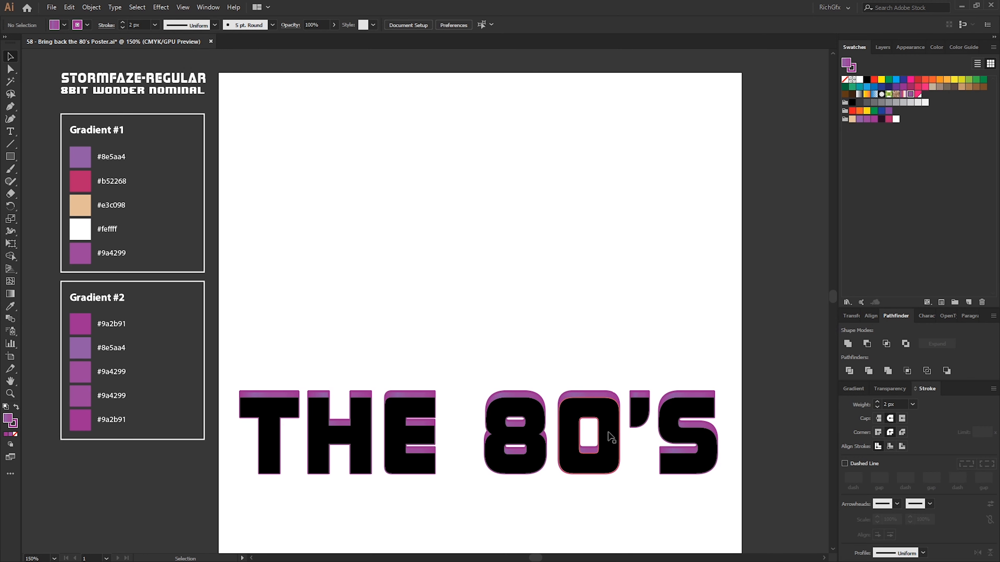
left_click(612, 421)
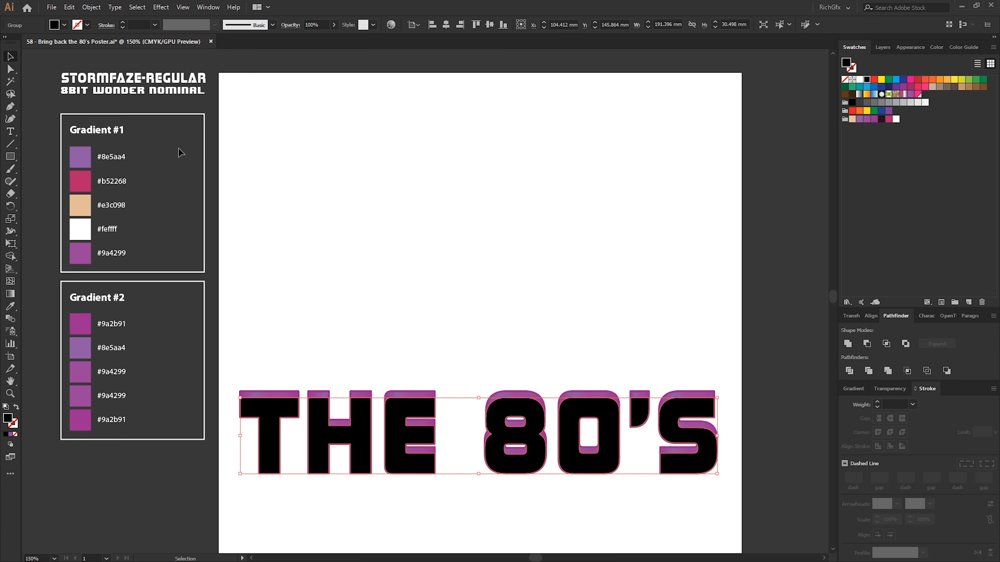
left_click(904, 94)
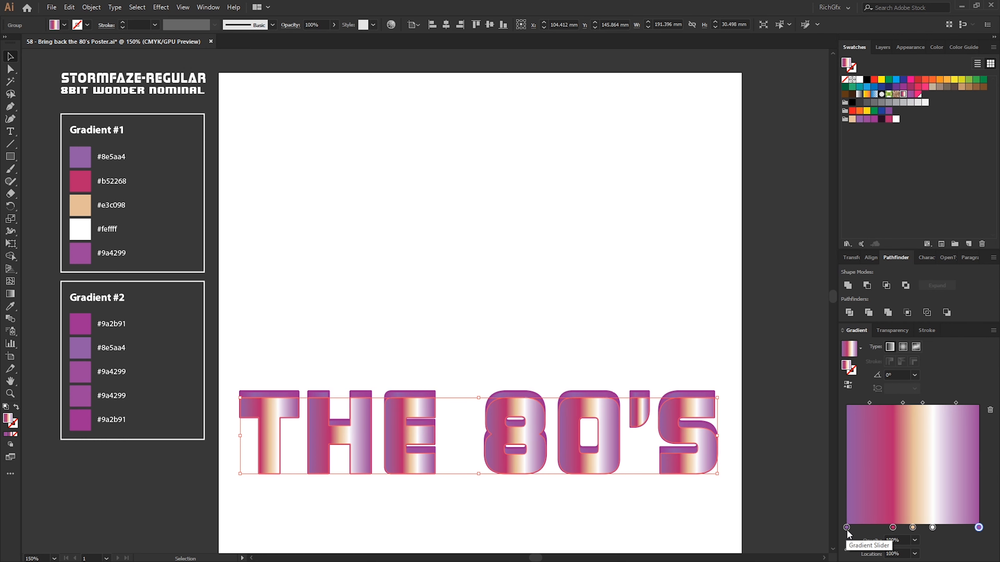
- Go through the colour stops of the front lettering's gradient and set its angle so the colours run vertically
left_click(894, 529)
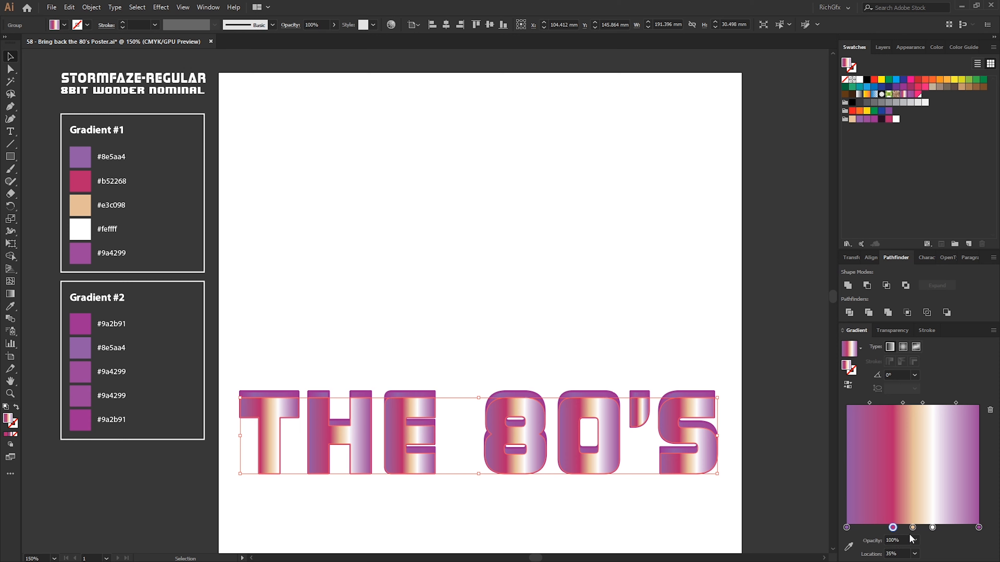
left_click(913, 528)
left_click(932, 528)
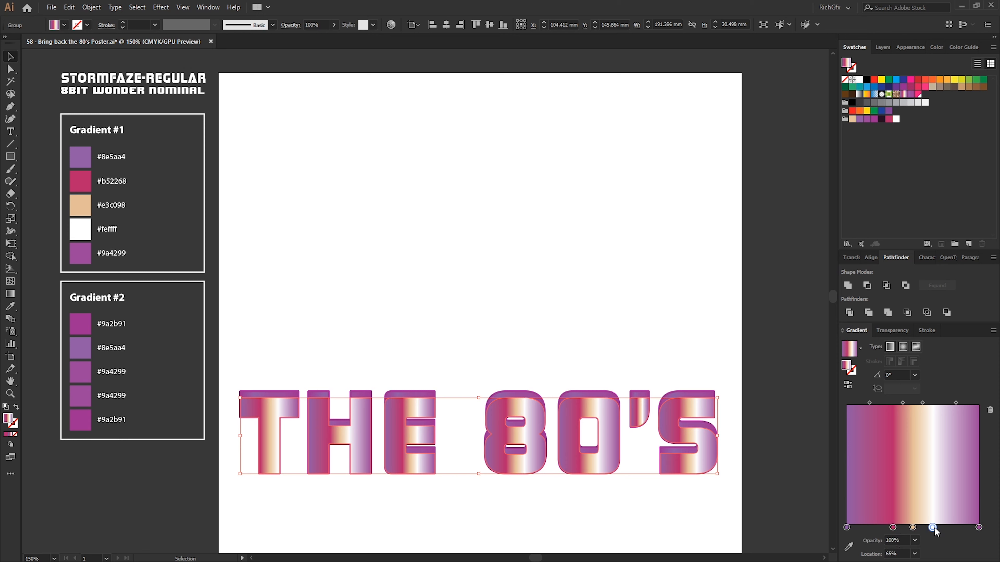
left_click(979, 528)
left_click(900, 375)
key("Return")
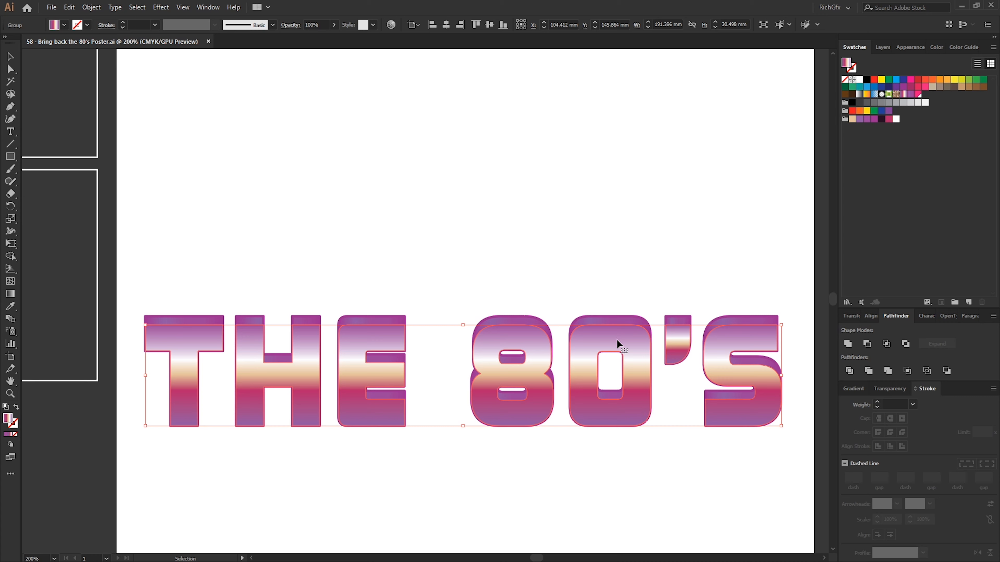
- Add a purple 1 px stroke to the gradient-filled front lettering
left_click(87, 25)
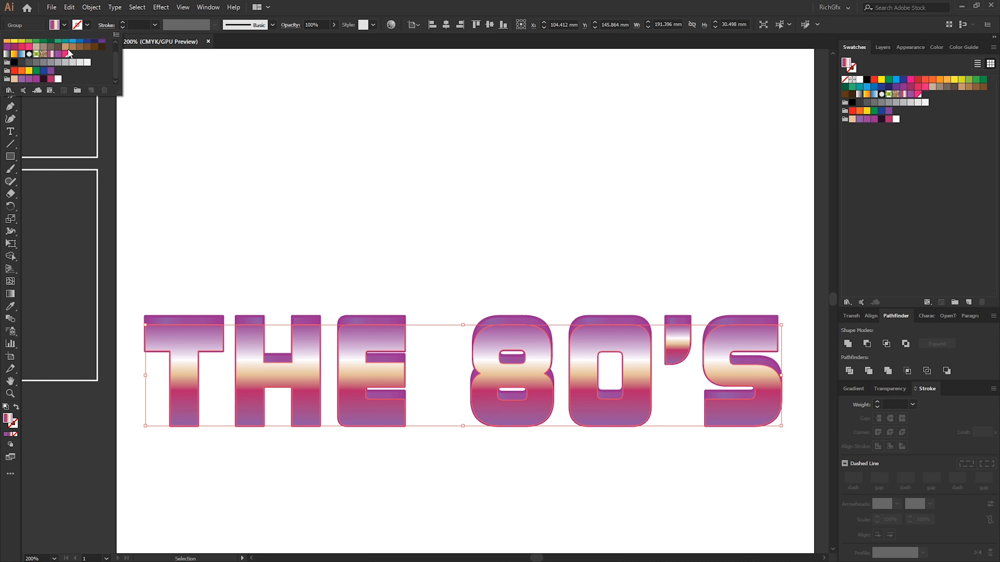
left_click(36, 79)
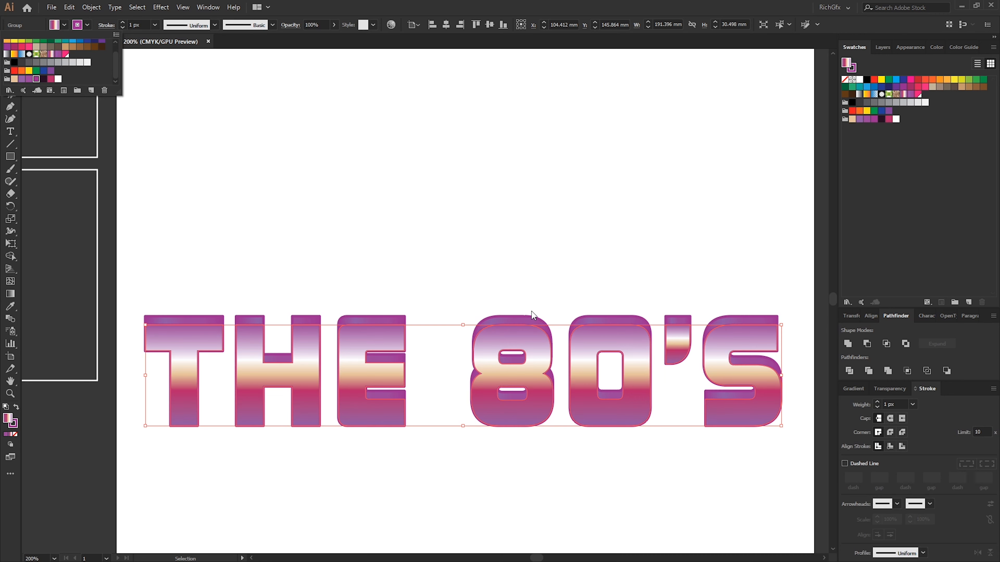
left_click(430, 4)
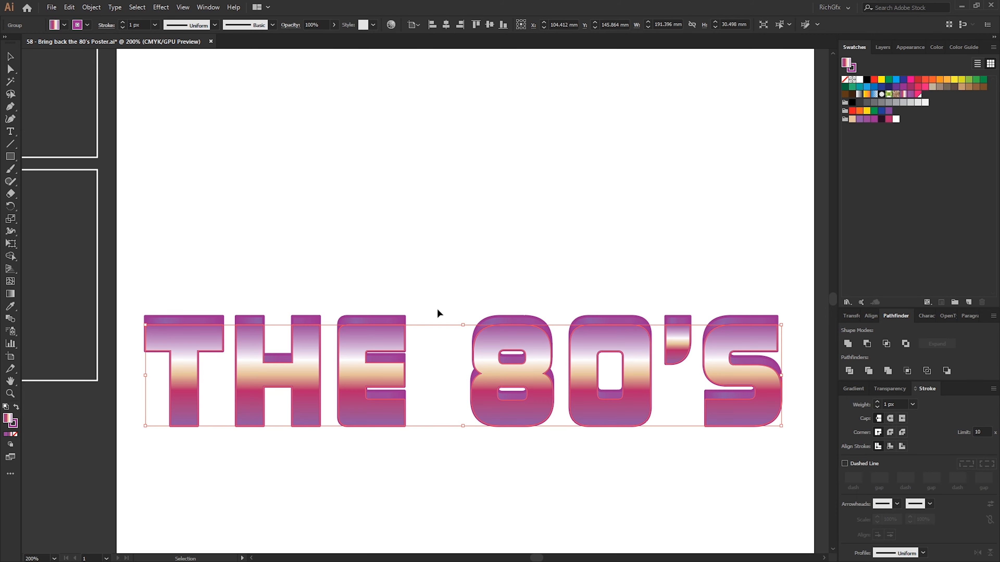
- Create an inward offset path of the front lettering with an offset of -0.5 mm, using the preview
left_click(98, 11)
mouse_move(124, 256)
left_click(349, 292)
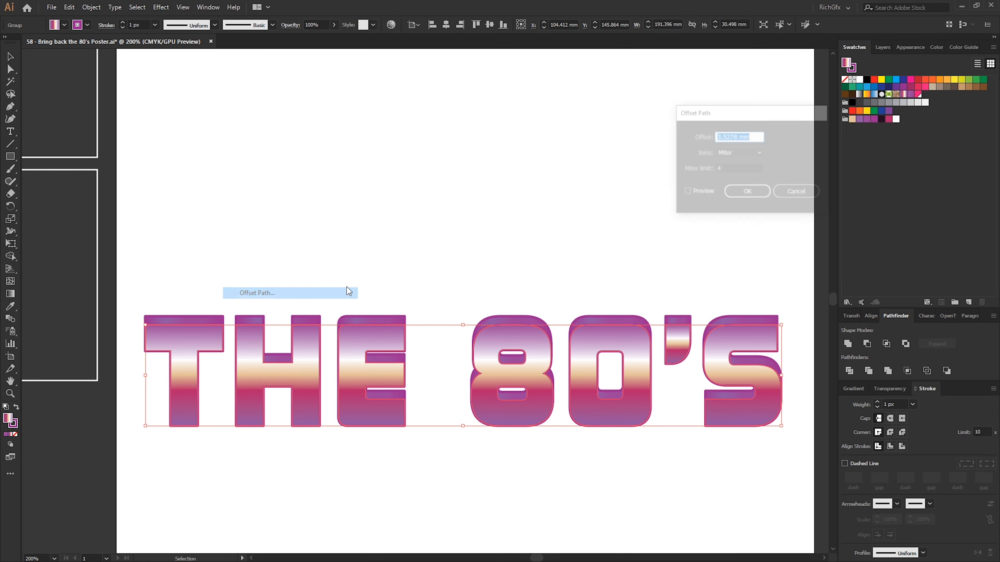
left_click(686, 192)
double_click(742, 136)
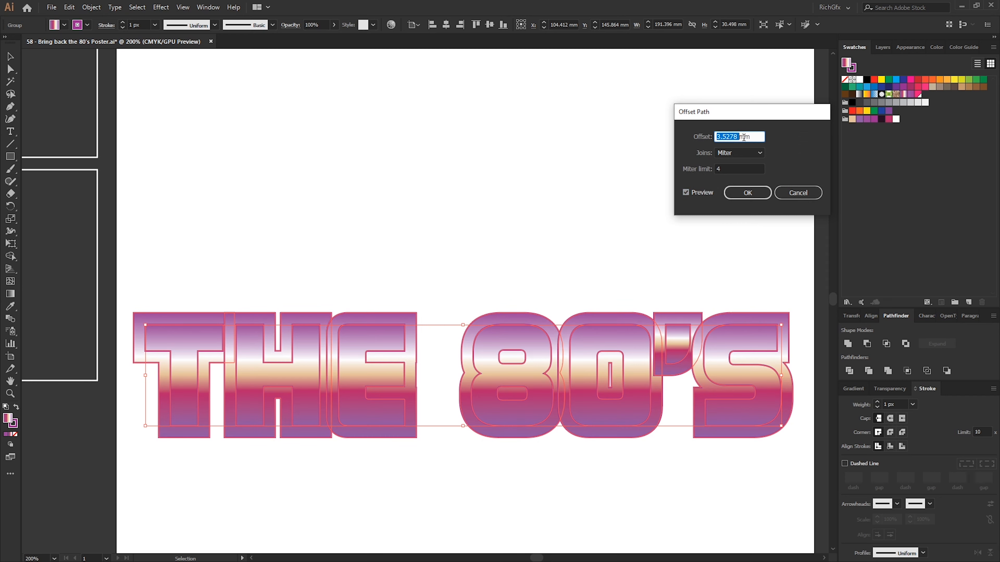
type("-1")
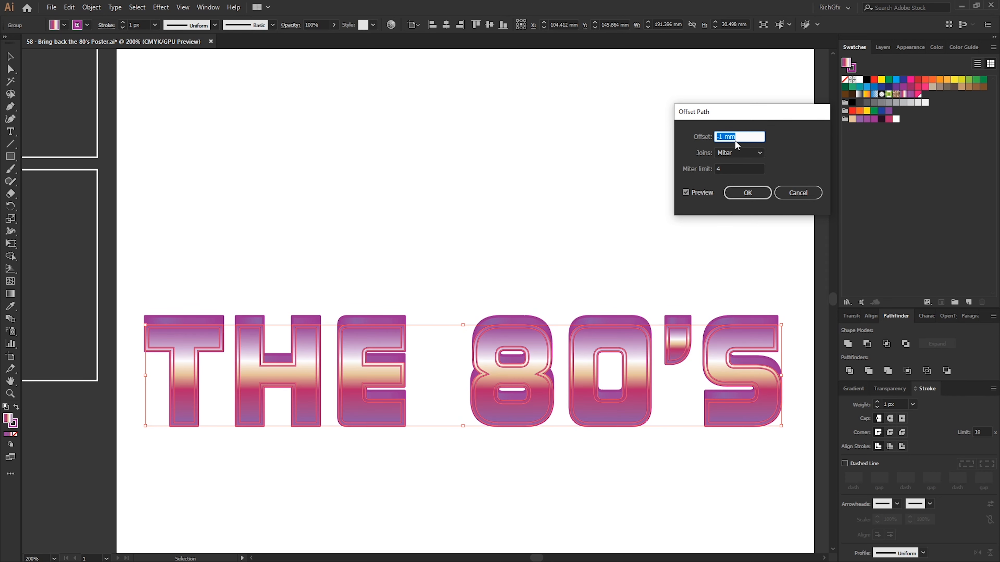
left_click(722, 136)
key("BackSpace")
type("0.5")
left_click(748, 193)
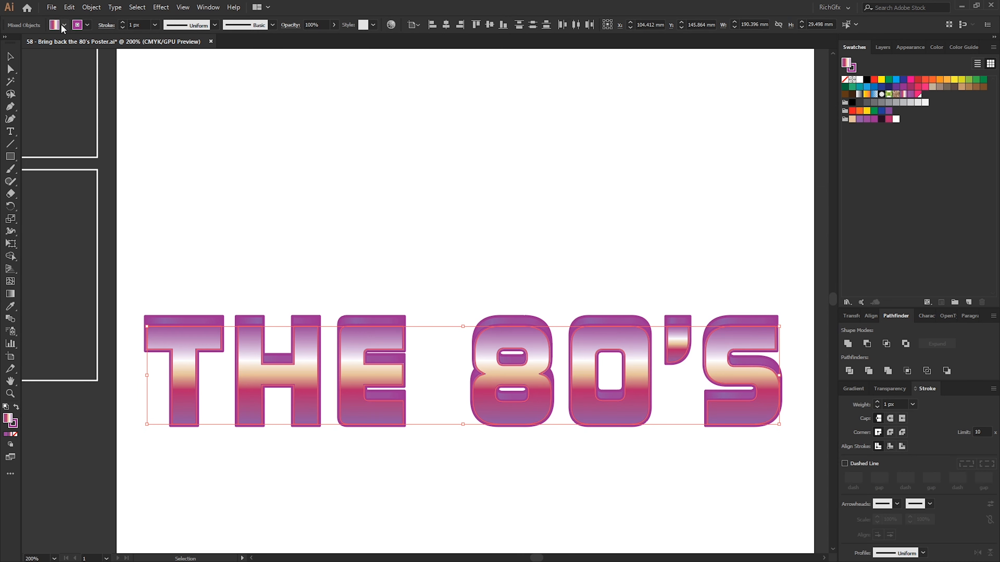
- Give the inner offset lettering no fill and a white 0.5 px stroke, and deselect it
left_click(64, 25)
left_click(7, 42)
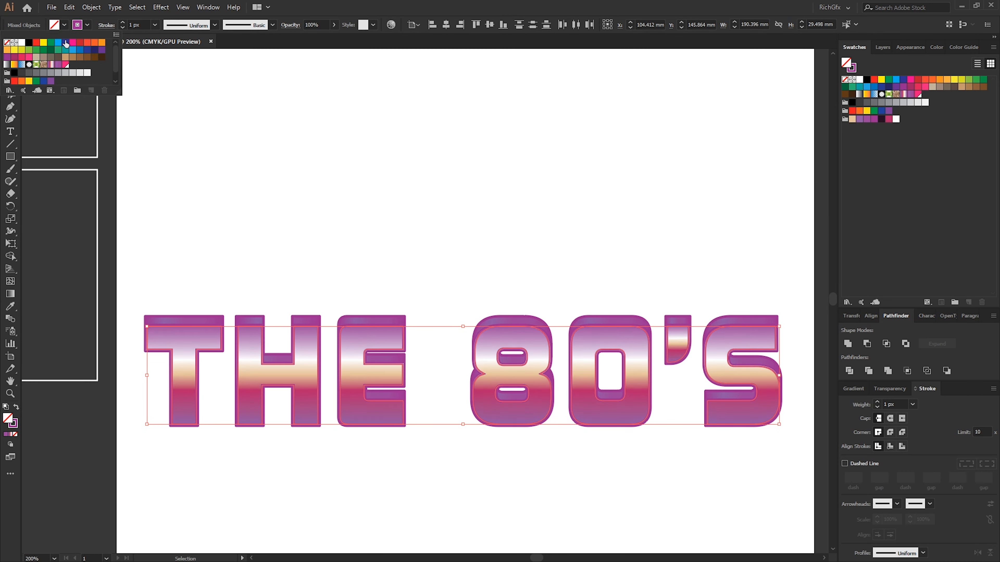
left_click(86, 26)
left_click(88, 74)
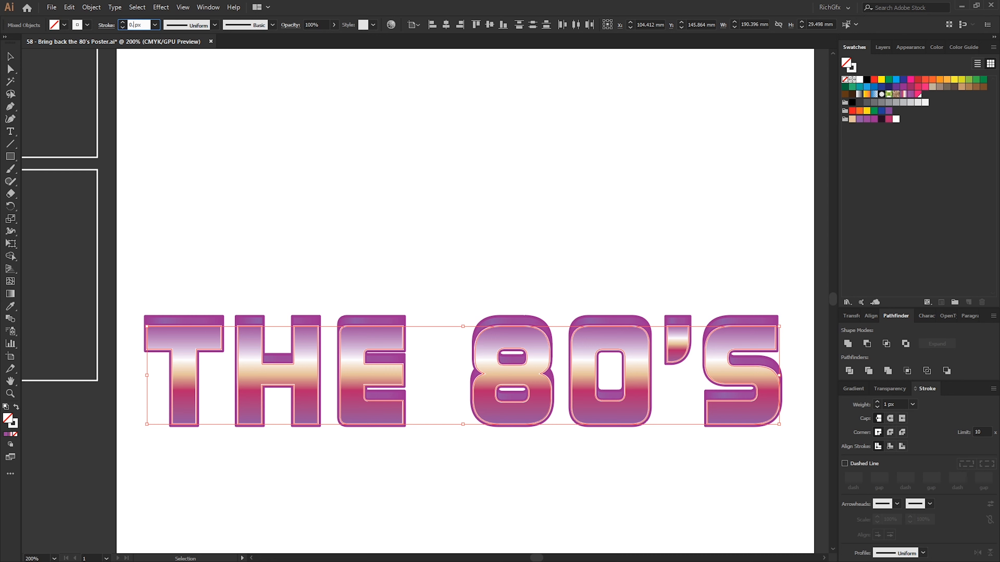
type("0.5")
key("Return")
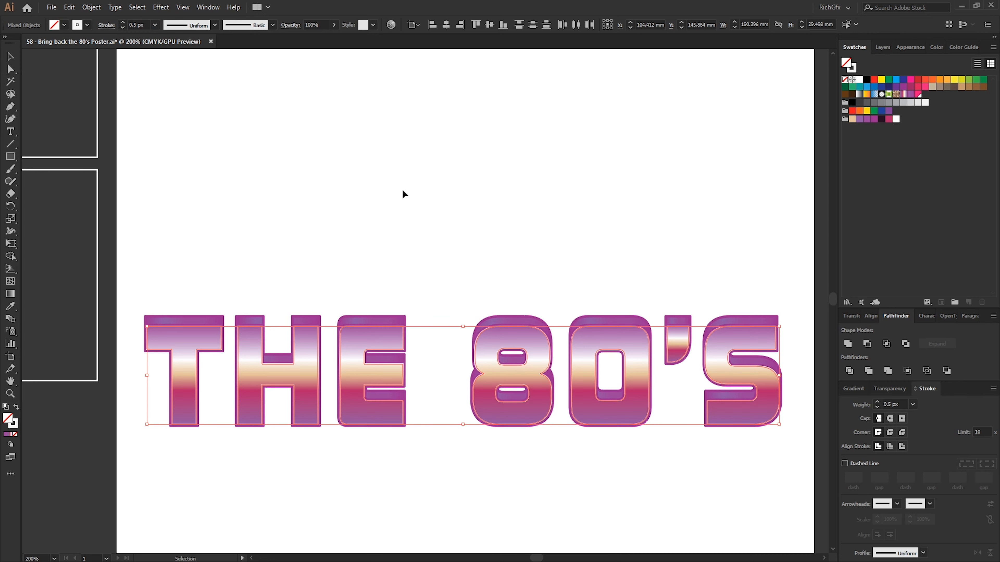
left_click(443, 199)
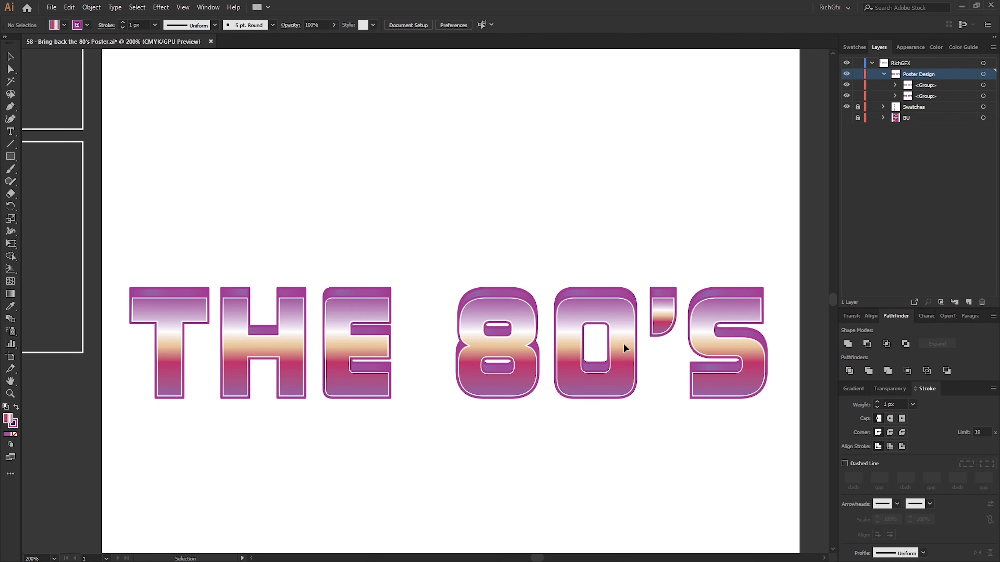
- Select all of the lettering and ungroup it into separate paths
left_click_drag(777, 431, 110, 237)
left_click(95, 7)
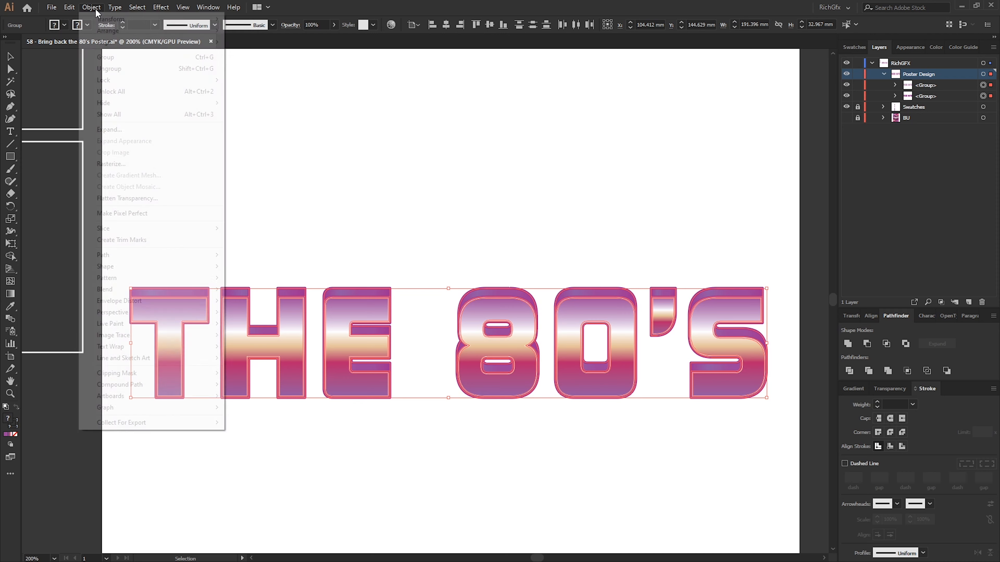
left_click(118, 69)
left_click(680, 232)
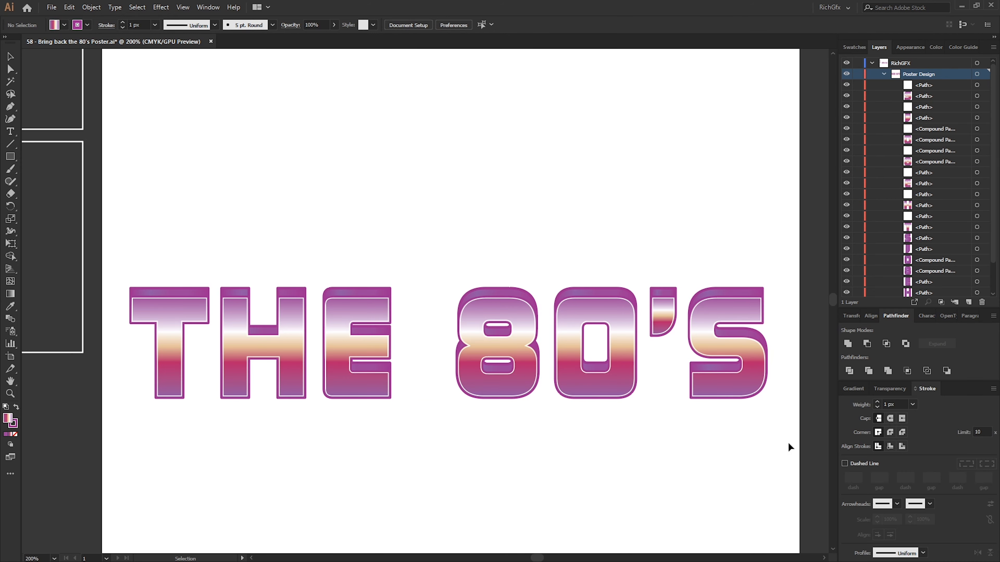
- Group all paths of the letter S, and group the apostrophe's paths separately
left_click_drag(787, 447, 685, 238)
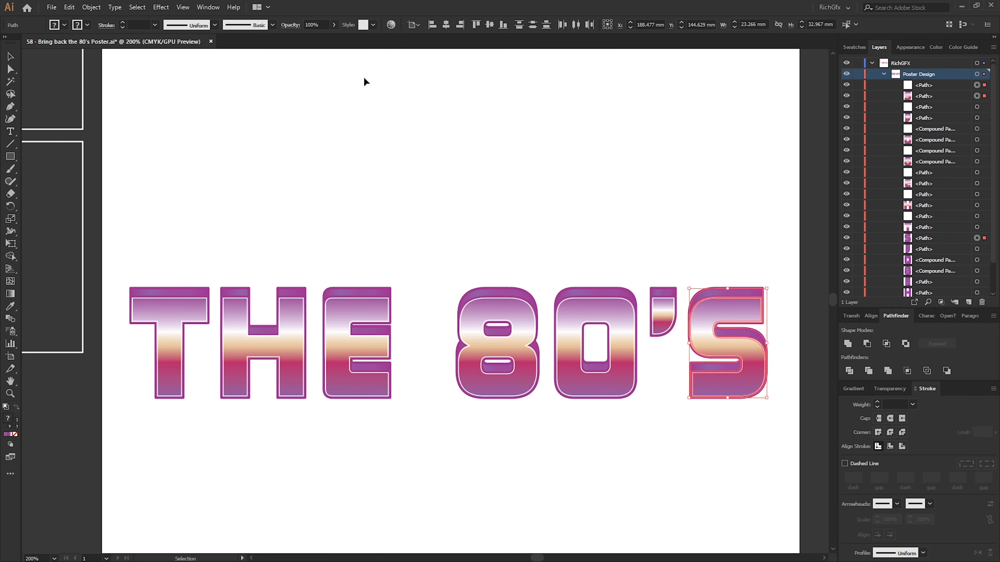
left_click(91, 7)
left_click(106, 57)
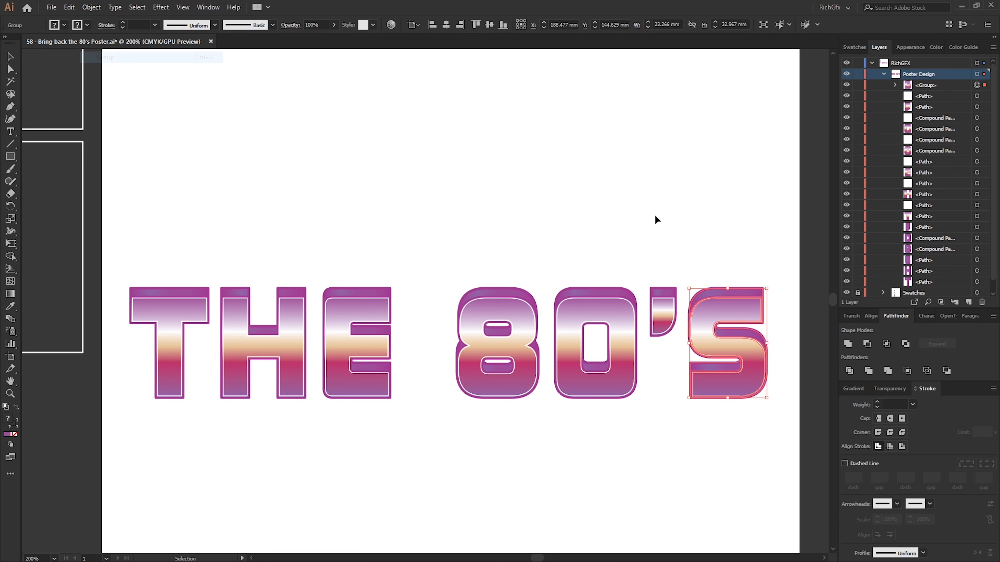
left_click_drag(647, 264, 682, 346)
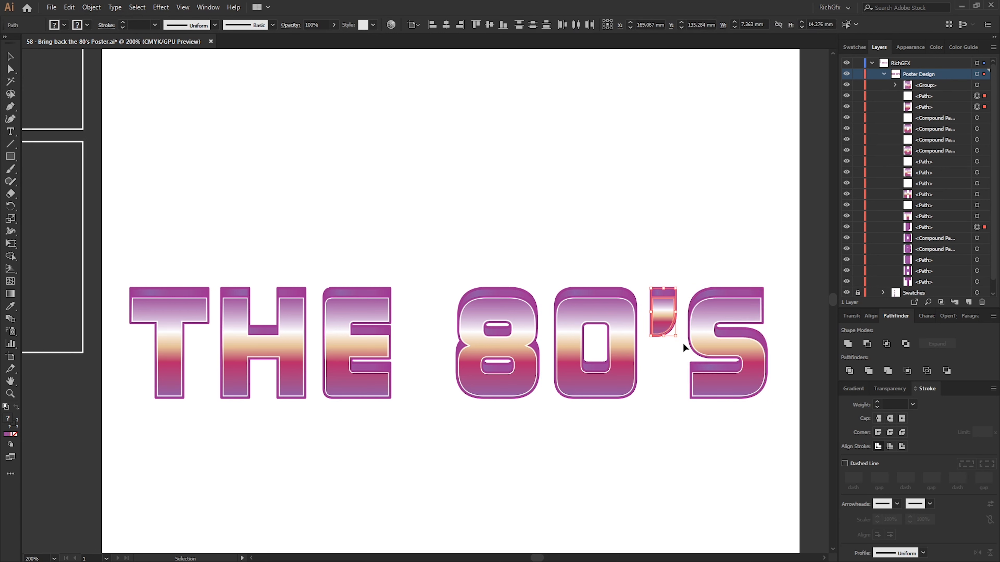
key("a")
key("ctrl+g")
- Group all paths of the digit 0, and group those of the digit 8 separately
key("v")
left_click_drag(547, 260, 645, 432)
key("ctrl+g")
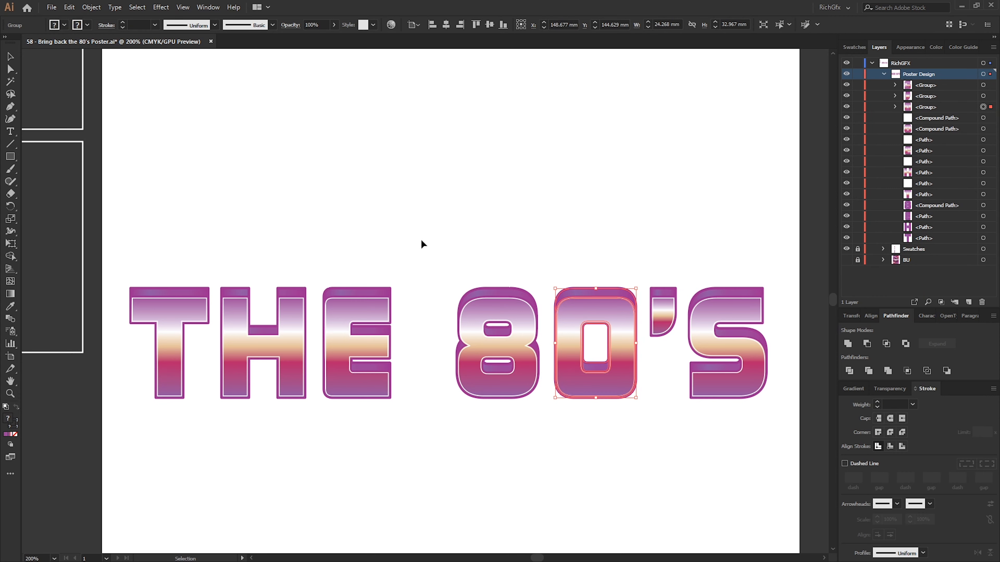
left_click_drag(422, 244, 546, 413)
key("ctrl+g")
- Group the paths of the letters E, H and T, each letter as its own group
left_click_drag(313, 273, 396, 414)
key("ctrl+g")
left_click_drag(205, 285, 311, 430)
key("ctrl+g")
left_click_drag(118, 256, 214, 434)
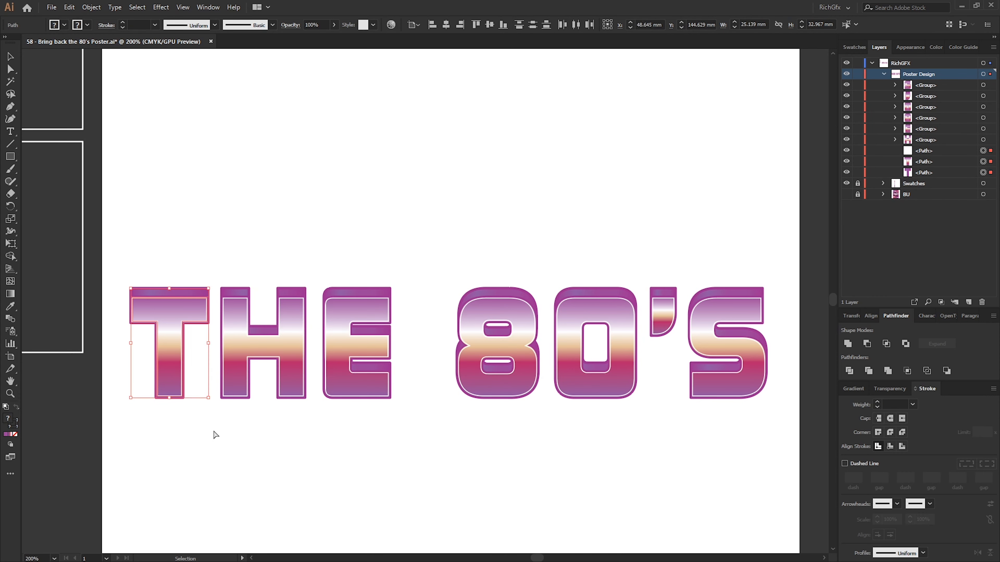
key("ctrl+g")
- Nudge all the lettering after the T toward it to tighten the gap between T and H
left_click_drag(787, 435, 225, 235)
key("shift+Left")
key("Right")
key("Right")
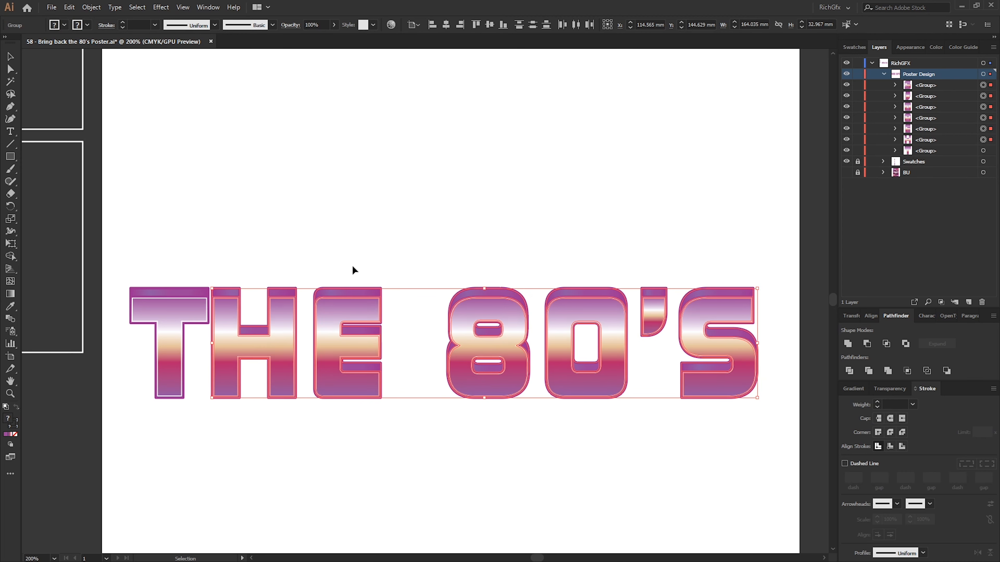
key("Right")
key("Right")
key("Right")
- Nudge the lettering from the E onward toward the H to tighten the gap between H and E
left_click_drag(777, 432, 321, 231)
key("shift+Left")
key("Right")
key("Right")
key("Right")
key("Right")
key("Right")
- Nudge the 80'S characters toward THE, narrowing the word space and the gap between 8 and 0
left_click_drag(777, 432, 513, 247)
key("shift+Left")
key("shift+Left")
key("shift+Left")
key("Right")
key("Right")
key("Right")
key("Right")
key("Right")
- Nudge the apostrophe and the S together toward the 0 to tighten that gap
left_click_drag(777, 433, 600, 252)
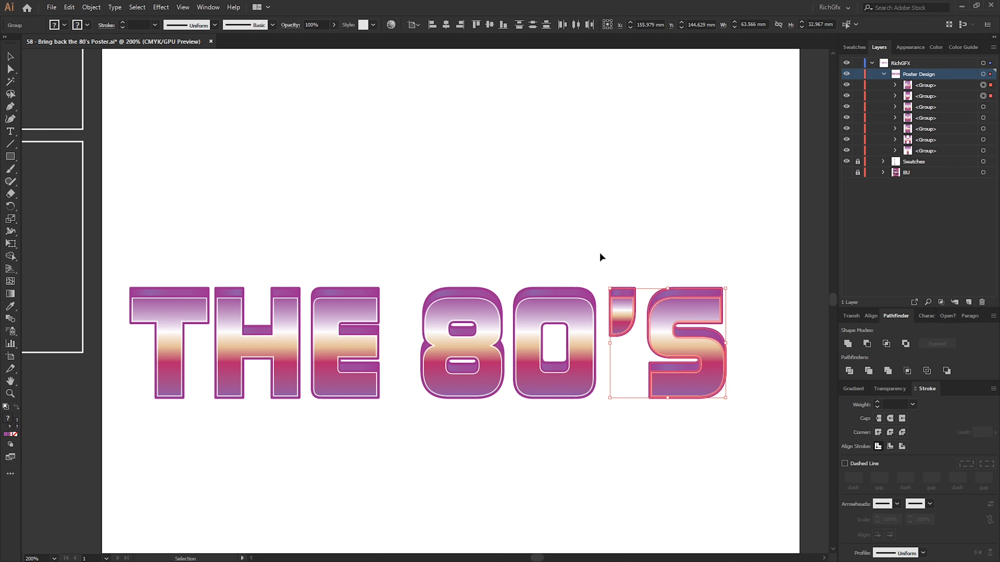
key("shift+Left")
key("Right")
key("Right")
key("Right")
key("Right")
key("Right")
- Nudge only the S closer to the apostrophe and deselect it
left_click_drag(776, 433, 639, 258)
key("Left")
key("Left")
key("Left")
key("Left")
left_click(713, 256)
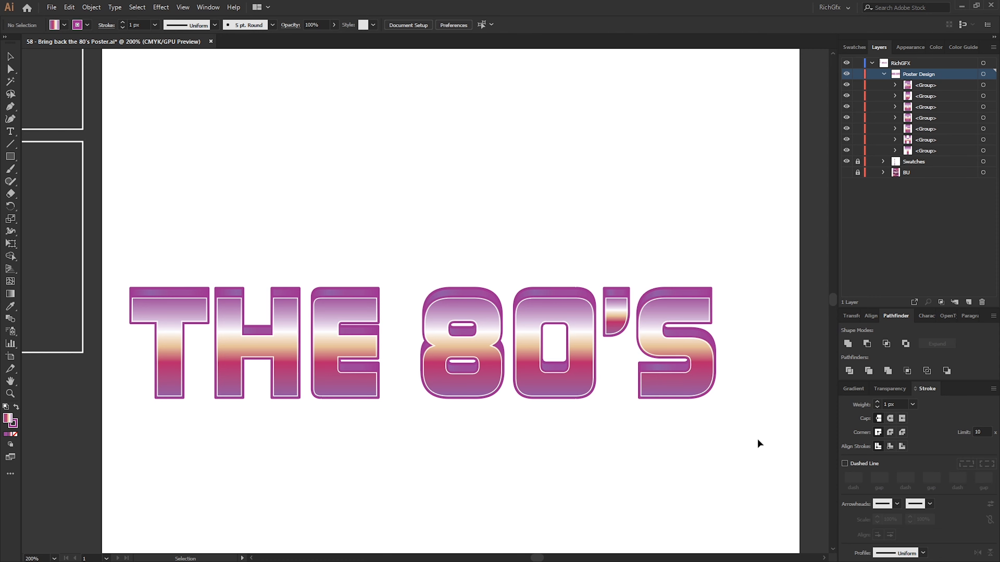
- Group all the letters together, center the group horizontally and vertically on the artboard, and deselect it
left_click_drag(756, 437, 121, 199)
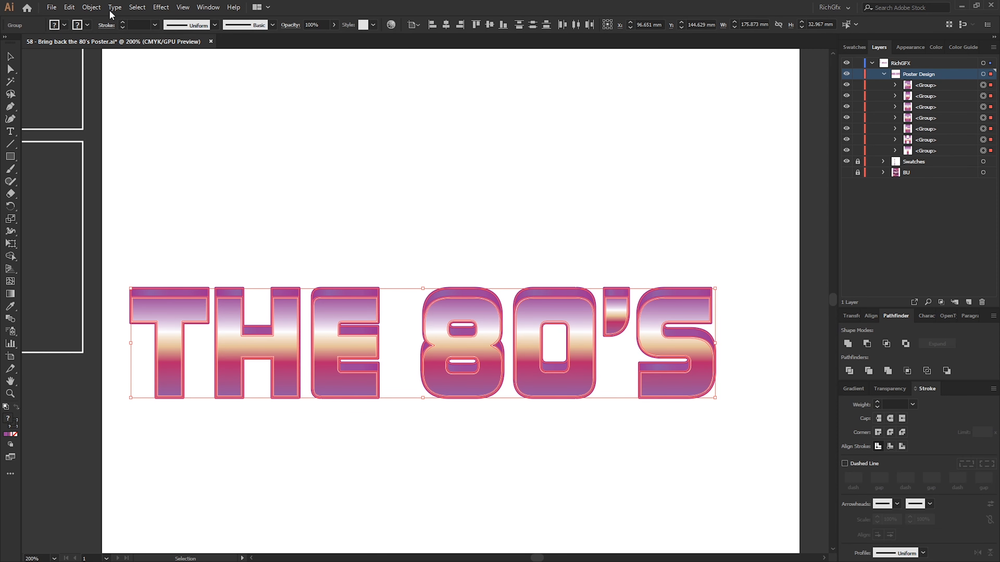
left_click(91, 7)
left_click(143, 57)
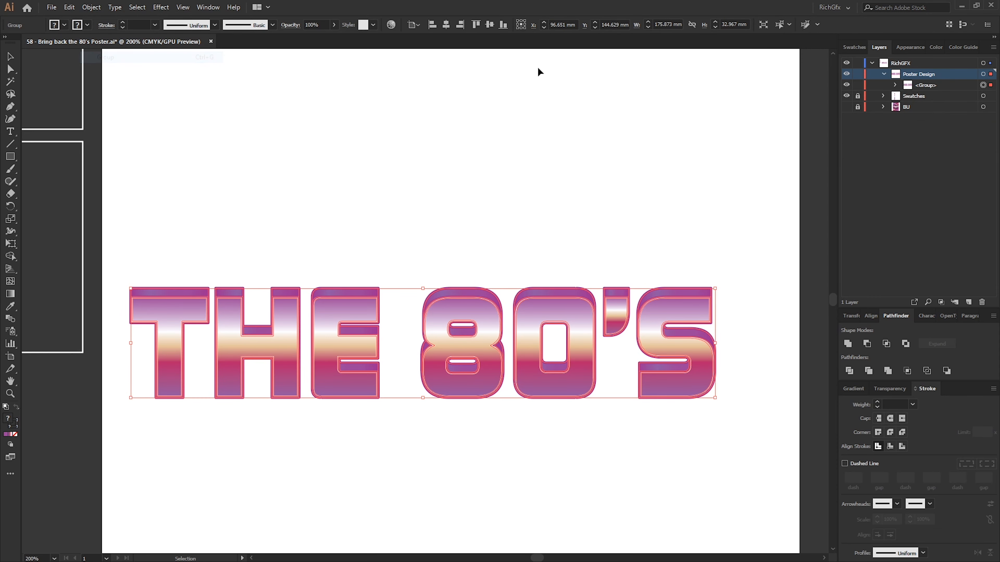
left_click(446, 25)
left_click(489, 24)
key("ctrl+0")
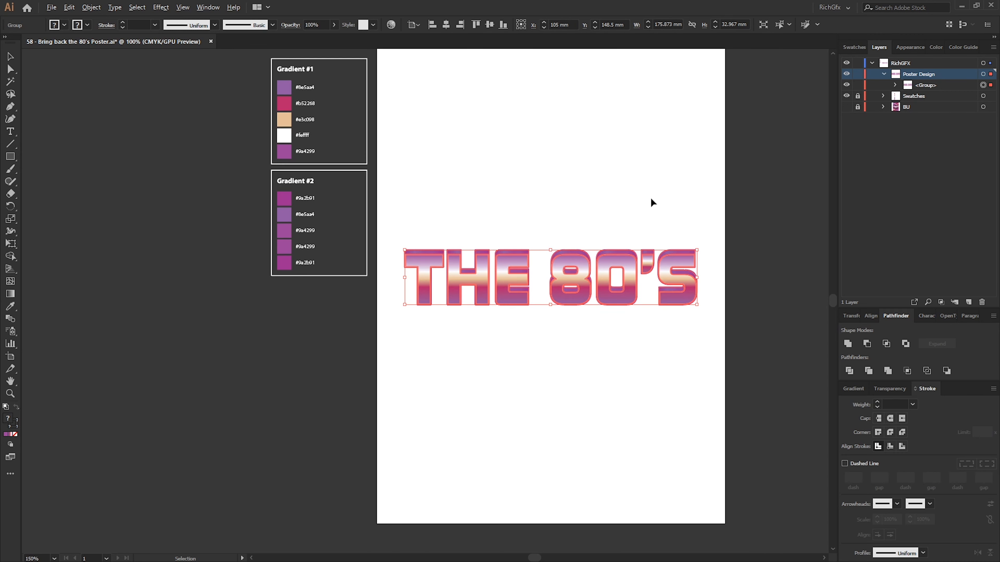
left_click_drag(640, 145, 585, 167)
left_click(619, 190)
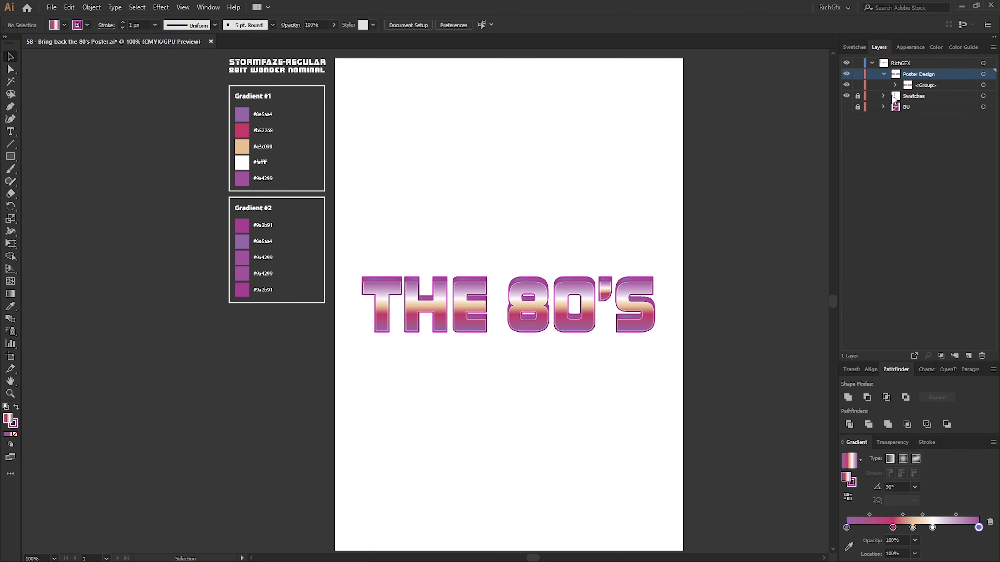
- Lock and hide the lettering group, and draw a 210 × 297 mm rectangle covering the whole artboard
left_click(858, 85)
left_click(846, 85)
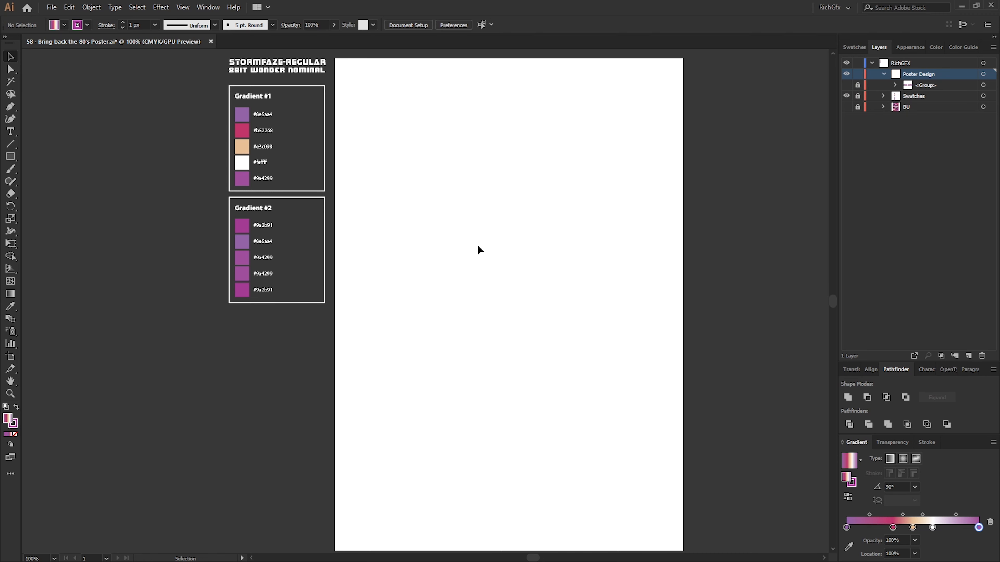
left_click(10, 156)
left_click_drag(335, 57, 683, 550)
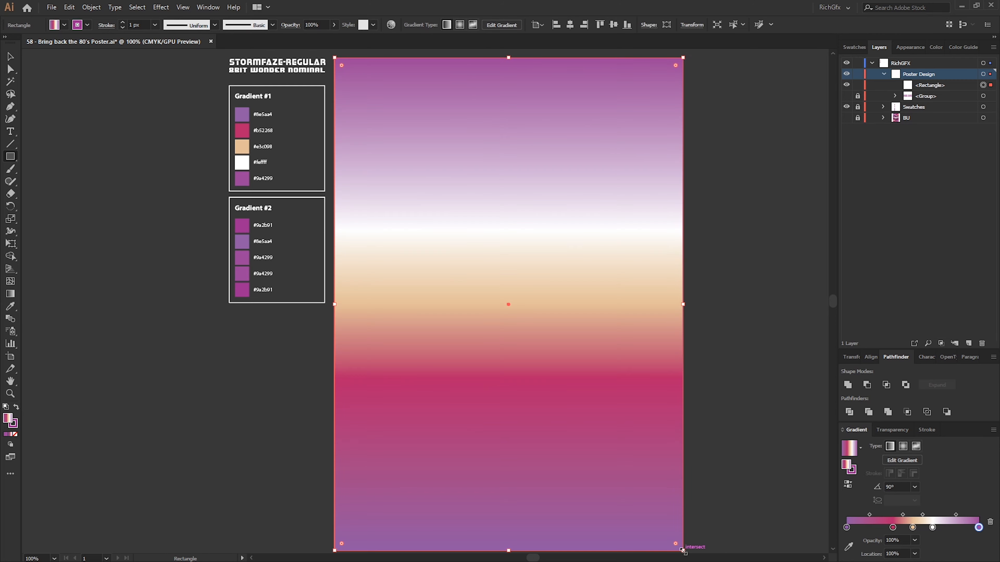
- Remove the background rectangle's stroke and change its fill to a freeform gradient
left_click(64, 24)
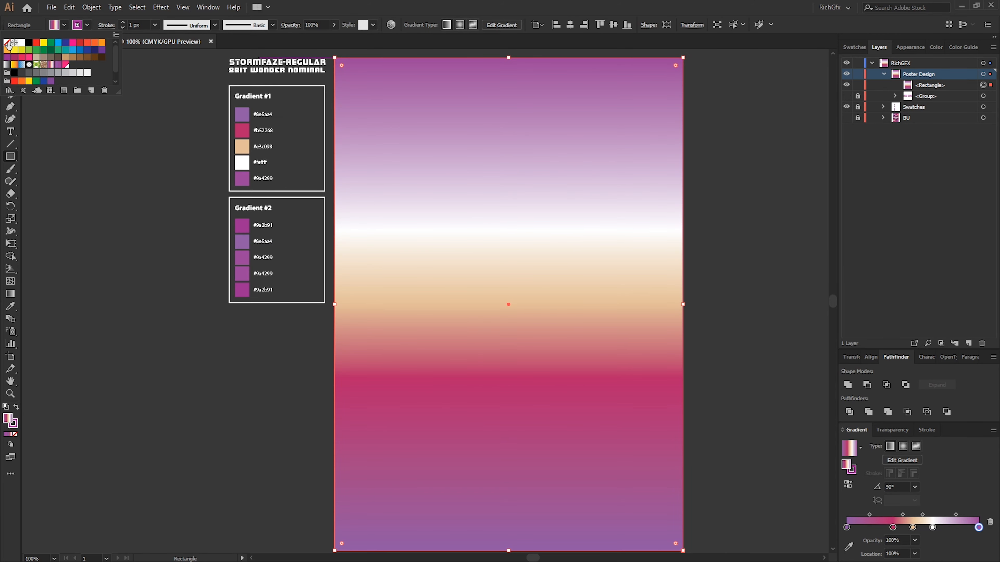
left_click(8, 42)
left_click(401, 2)
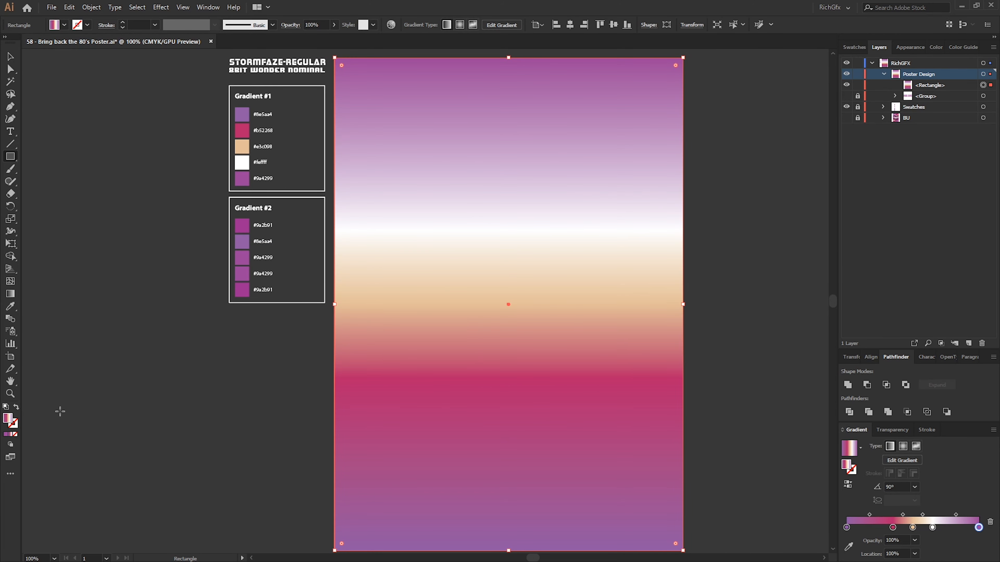
left_click(915, 446)
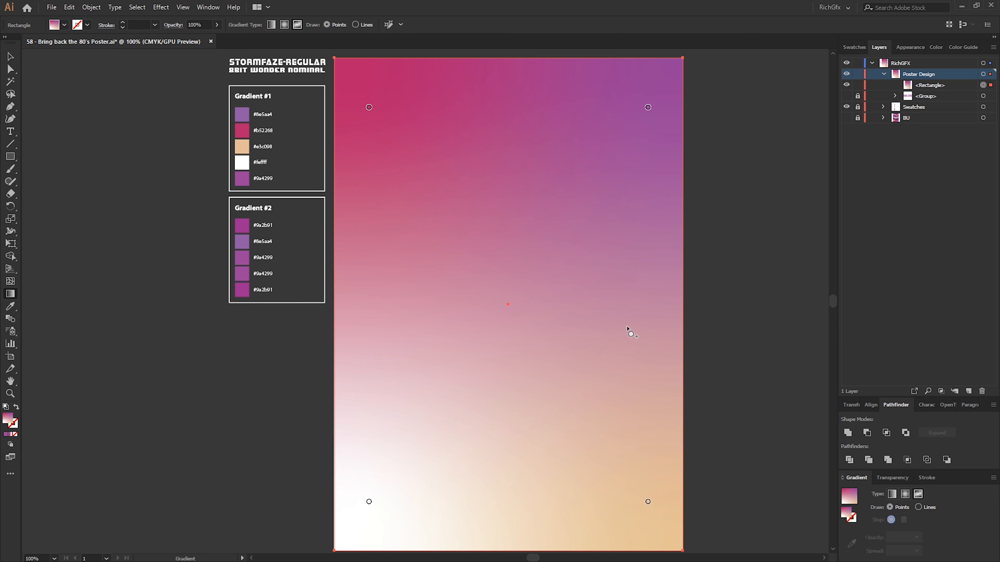
key("v")
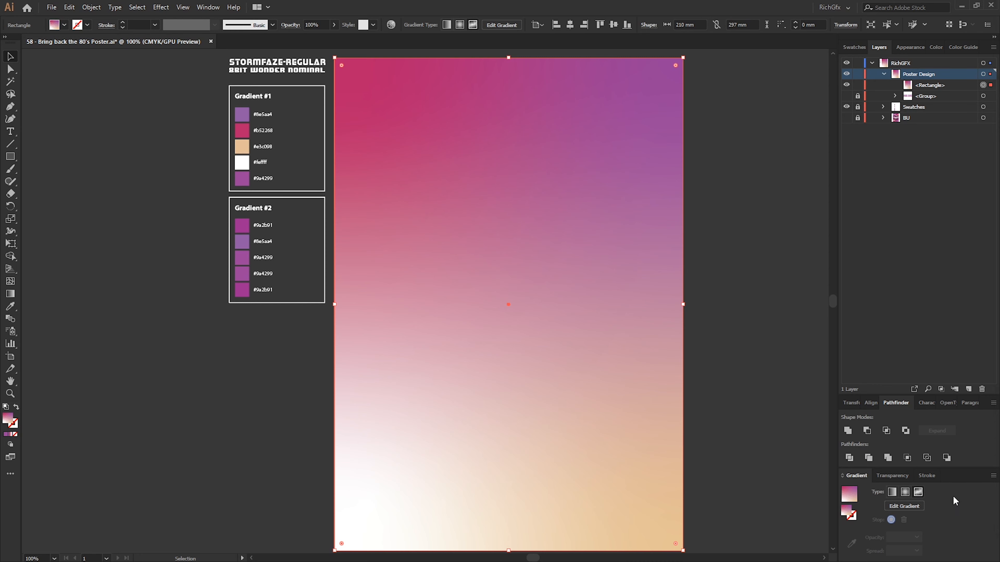
- Edit the freeform gradient, setting its upper-left point to #8e5aa4 and its upper-right point to #b52268
left_click(918, 491)
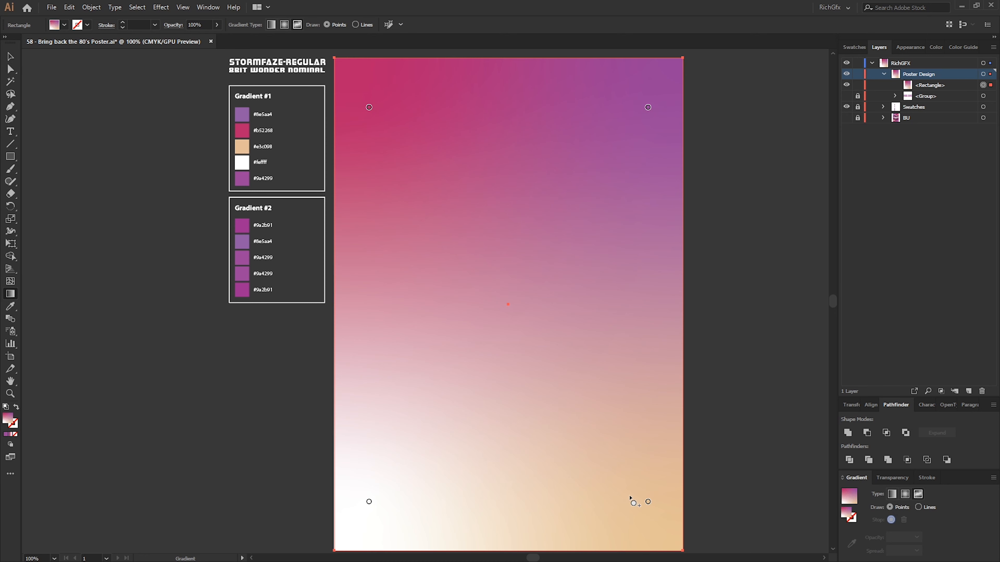
double_click(368, 109)
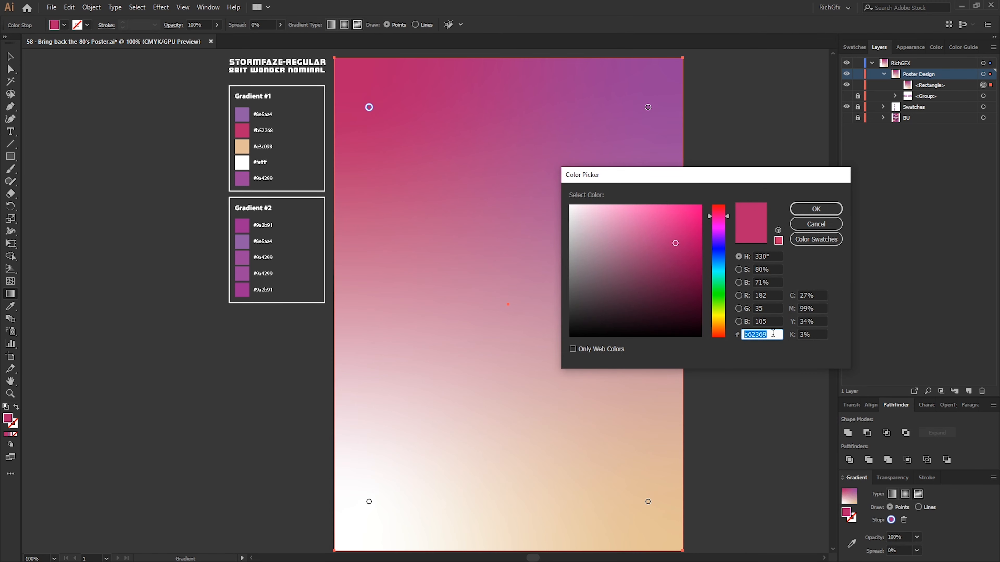
type("8e5aa4")
key("Return")
double_click(648, 109)
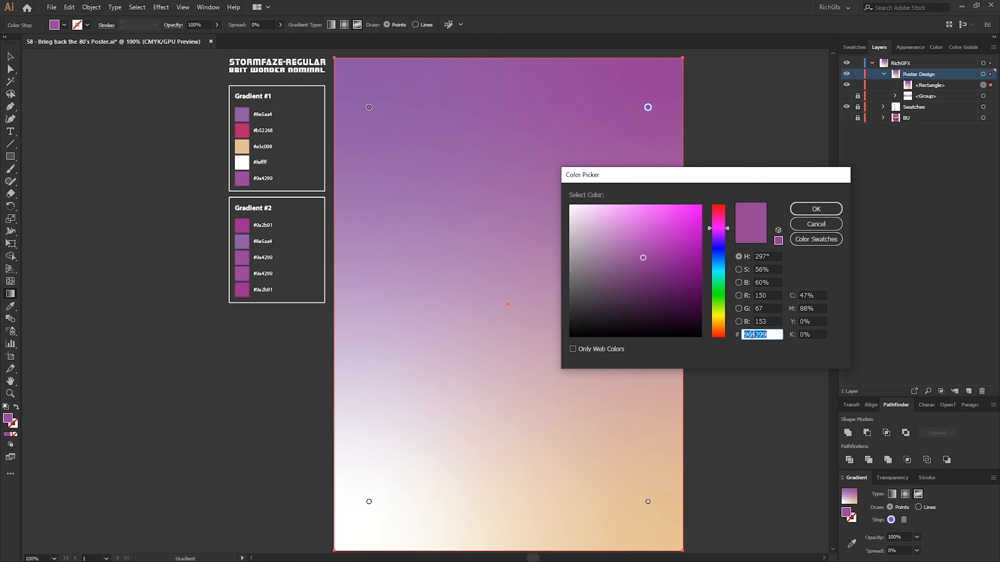
type("b52268")
left_click(827, 209)
- Set the gradient's lower-right point to #9a2b91 and its lower-left point to #b52268
double_click(647, 502)
double_click(769, 335)
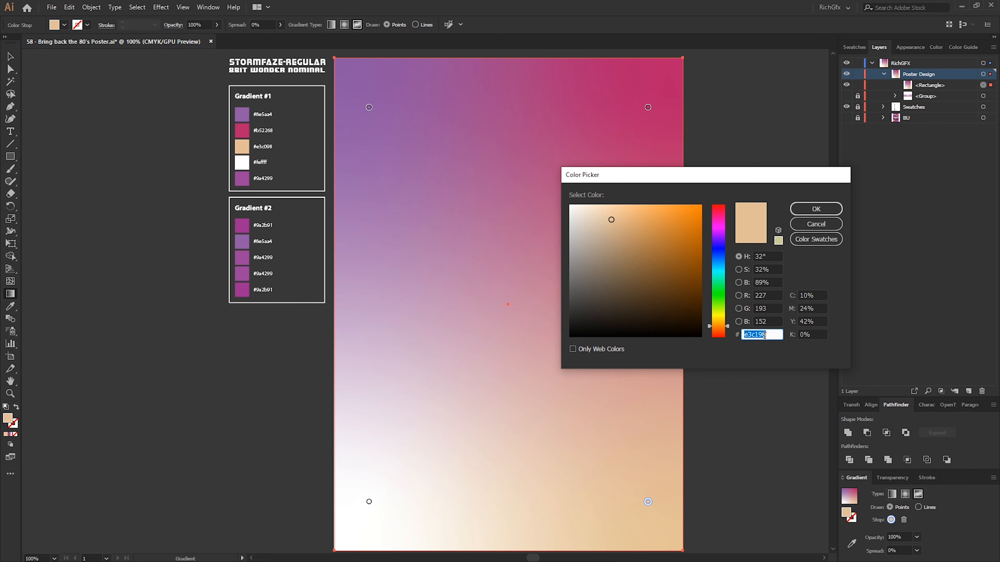
type("9a2b91")
key("Return")
left_click(368, 502)
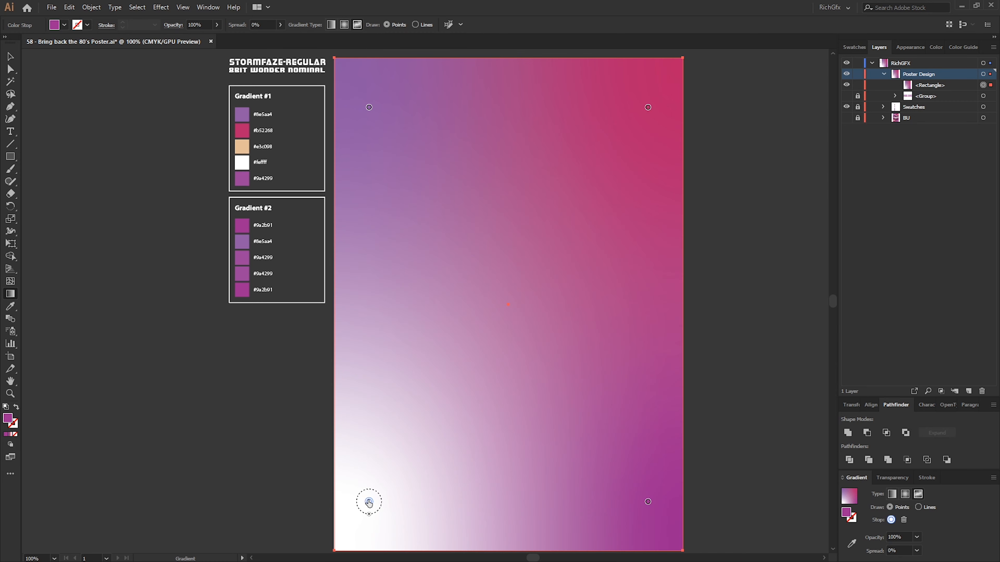
double_click(11, 422)
type("b")
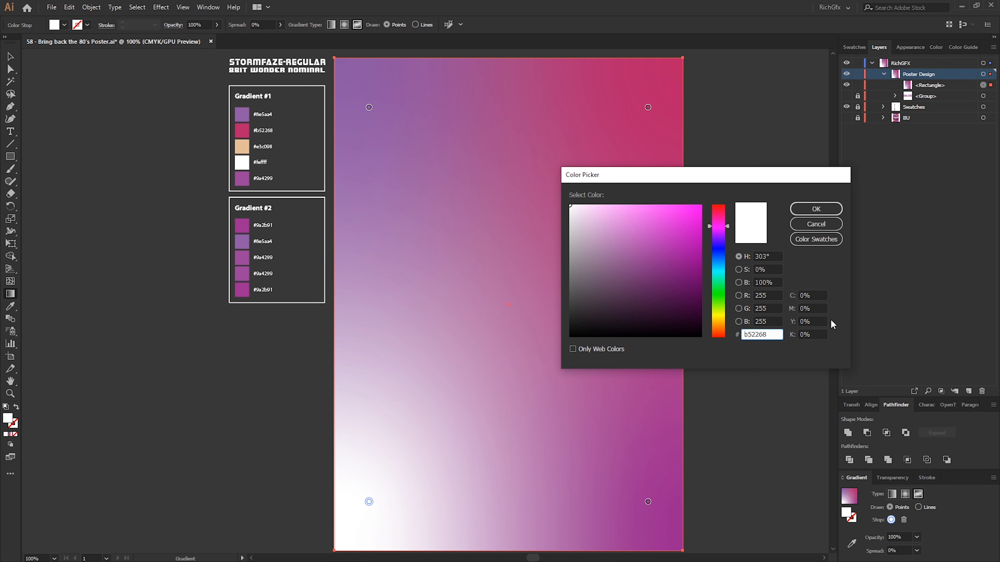
type("52268")
left_click(803, 208)
- Add a gradient point at the center of the background and color it #251122
left_click(507, 305)
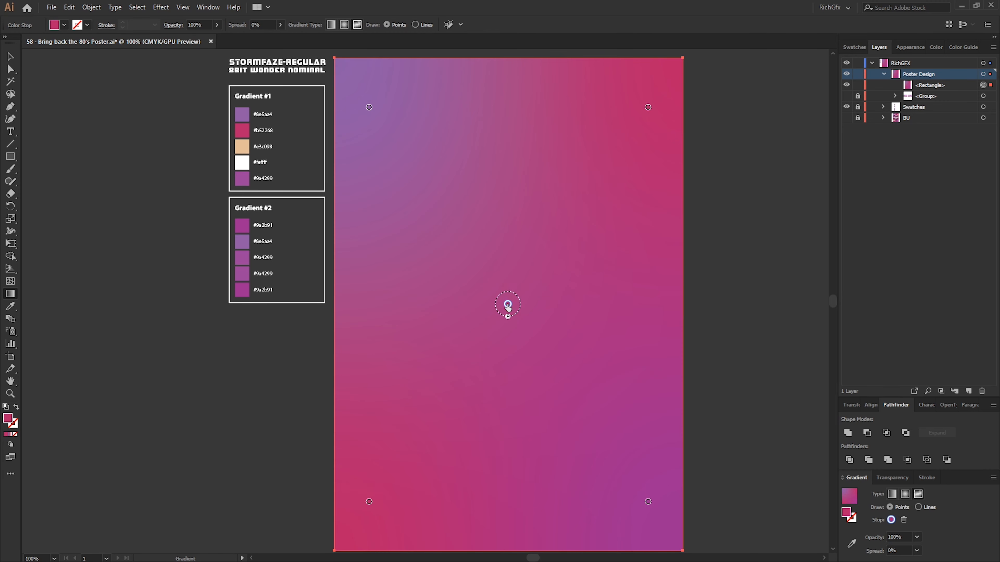
double_click(507, 305)
double_click(759, 335)
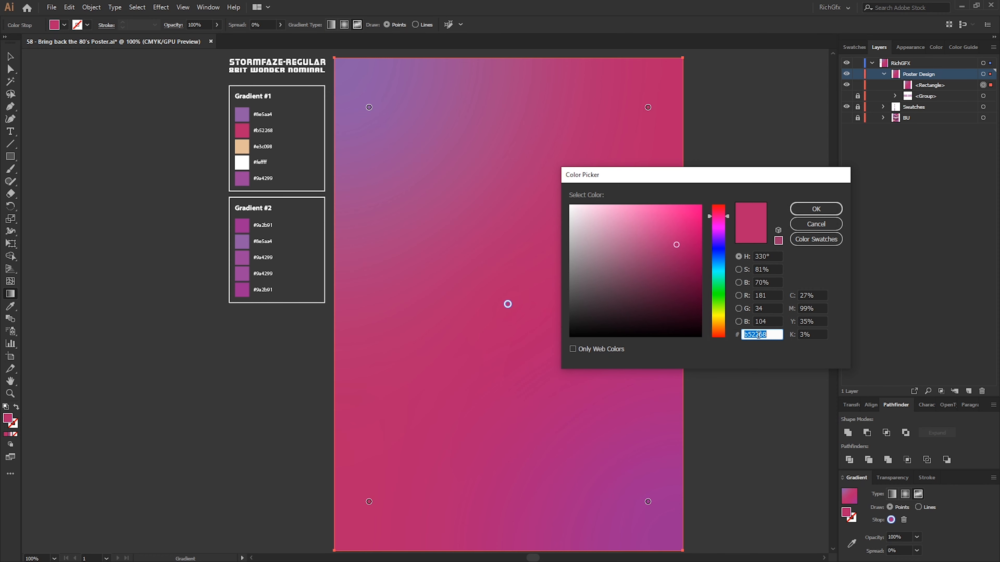
type("2511")
left_click(815, 205)
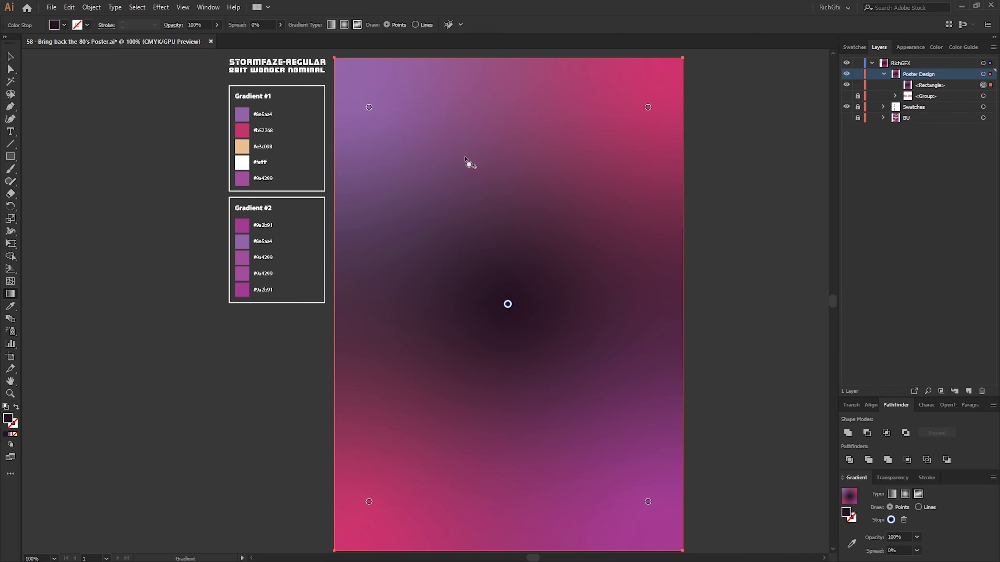
- Add another gradient point between the center and upper-left points and color it #9a2b91
double_click(446, 158)
type("9a2b91")
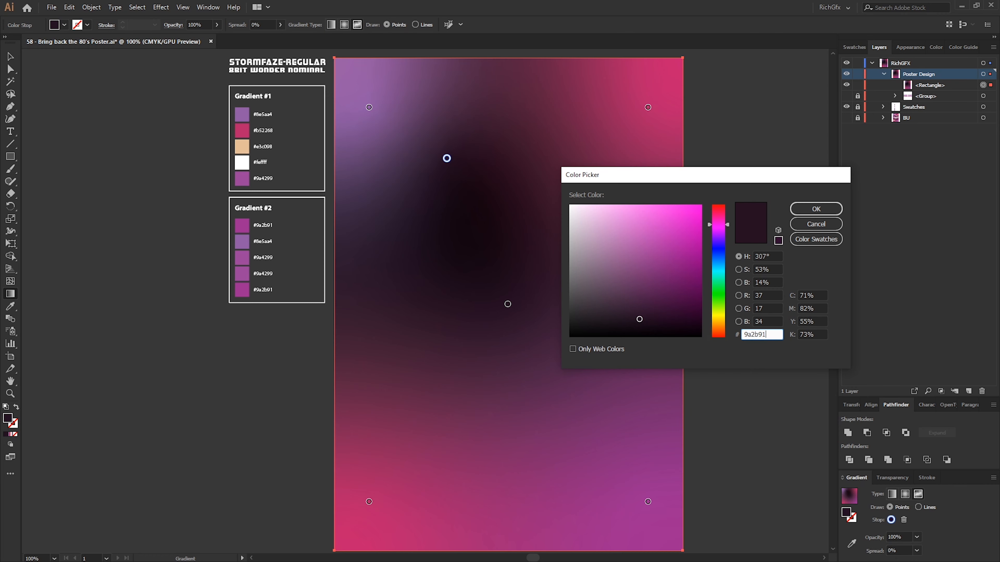
left_click(817, 210)
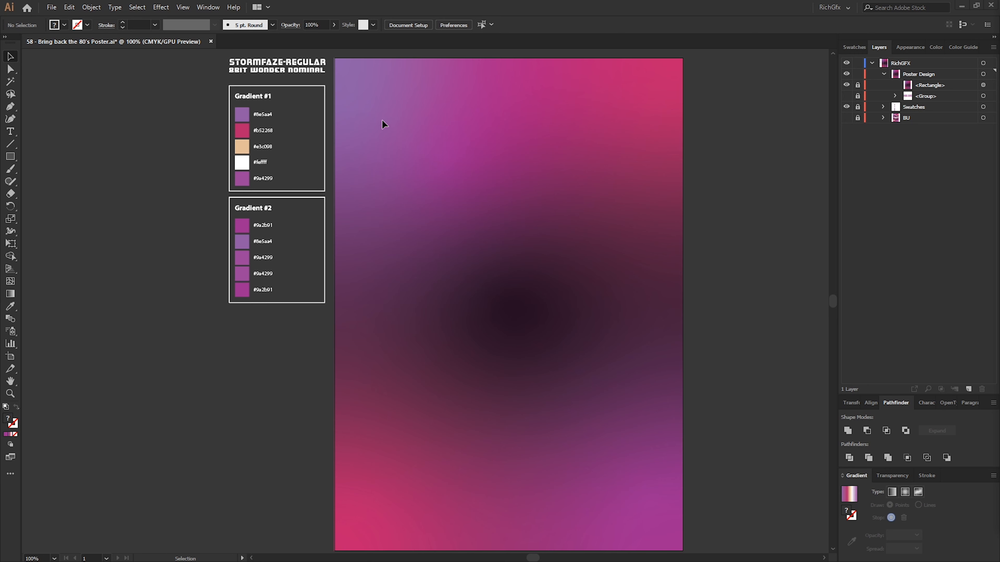
- Draw a rectangular grid about 186 × 269 mm inside the poster, with 10 horizontal and 10 vertical dividers
left_click(13, 146)
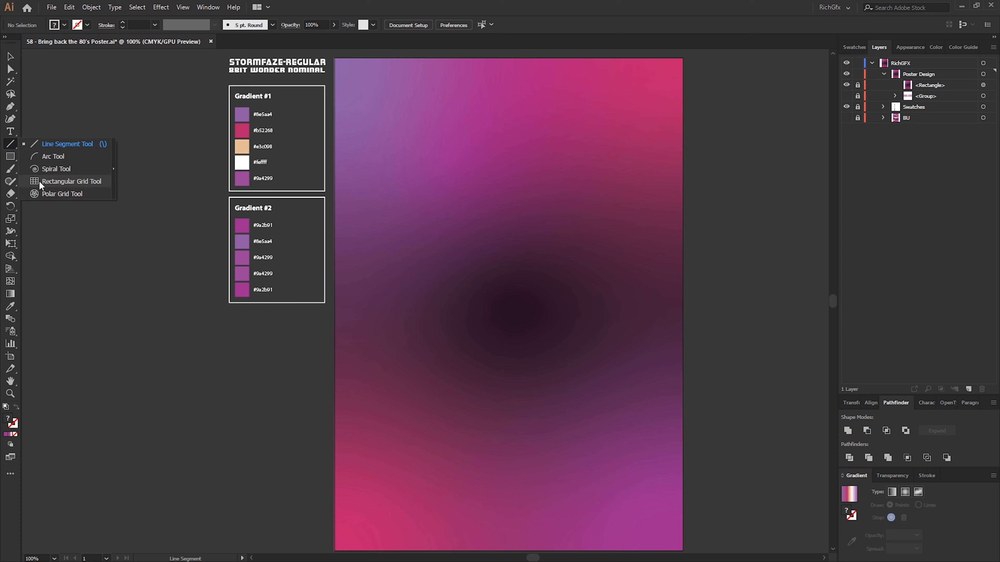
left_click(56, 183)
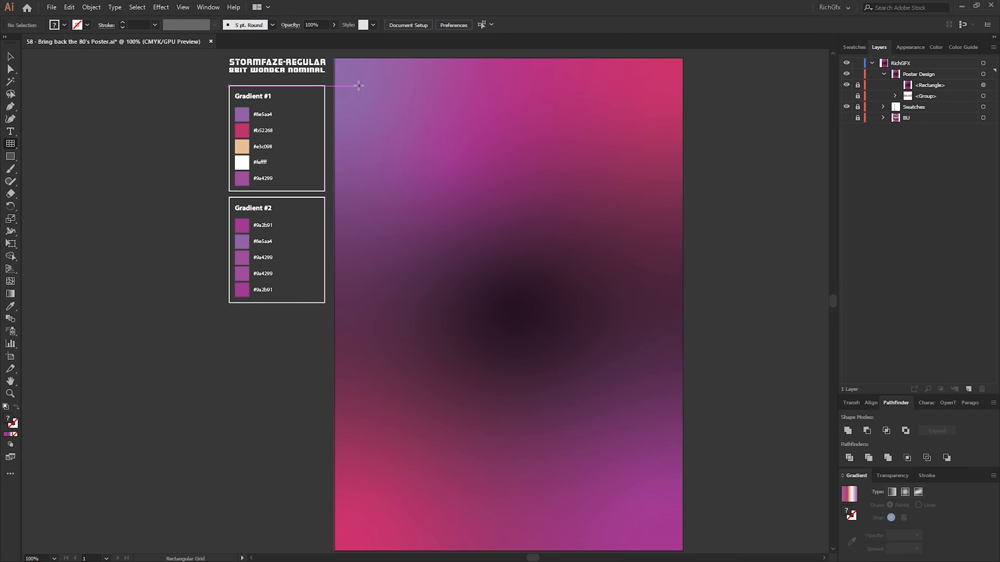
left_click_drag(354, 82, 662, 528)
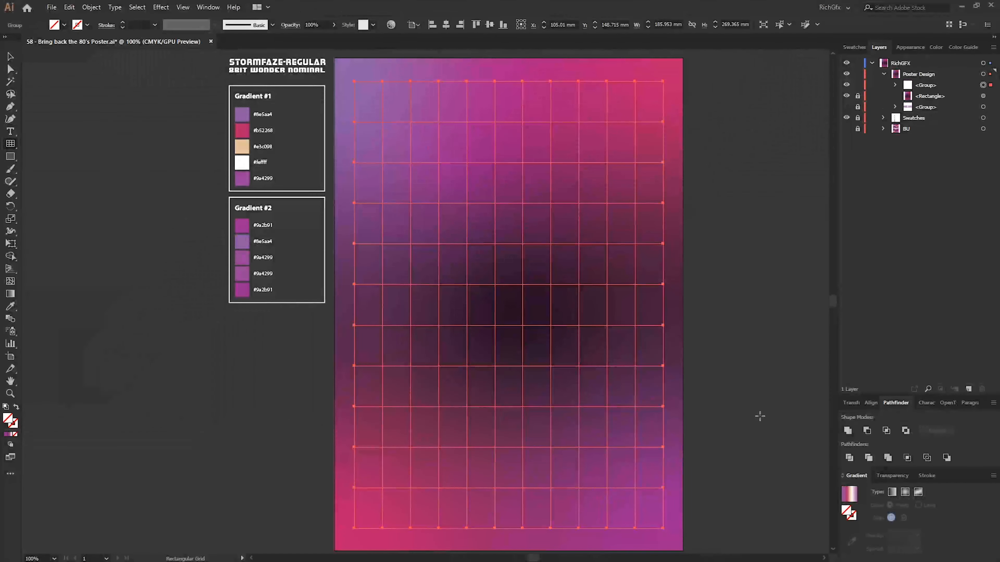
double_click(11, 144)
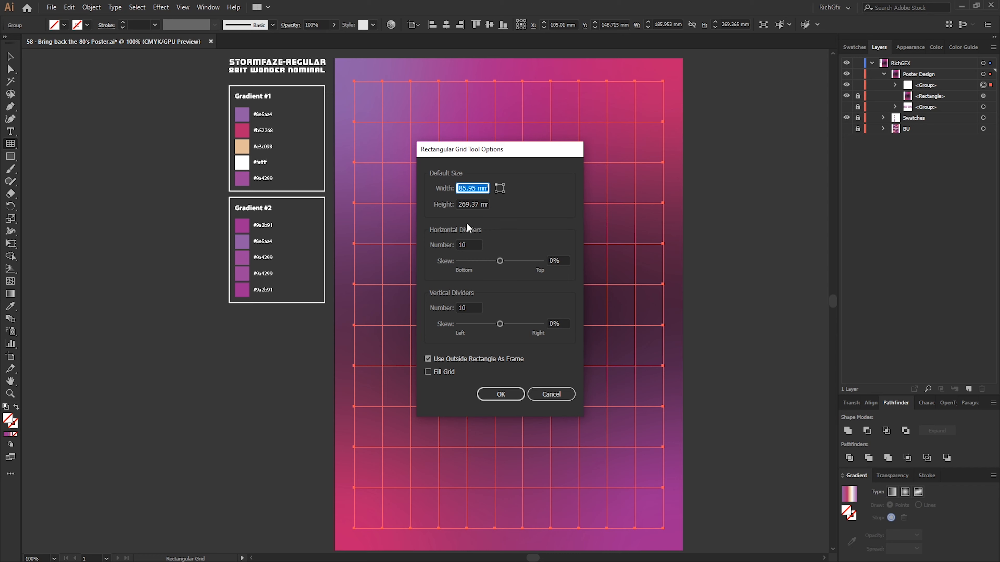
left_click(511, 396)
- Give the grid a white 0.8 px stroke and deselect it
left_click(64, 25)
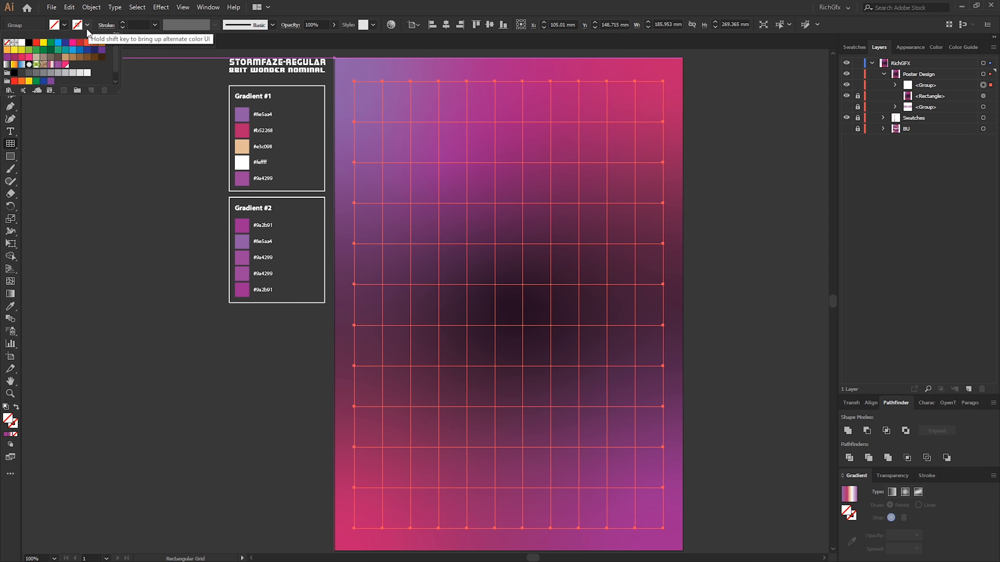
left_click(22, 42)
key("v")
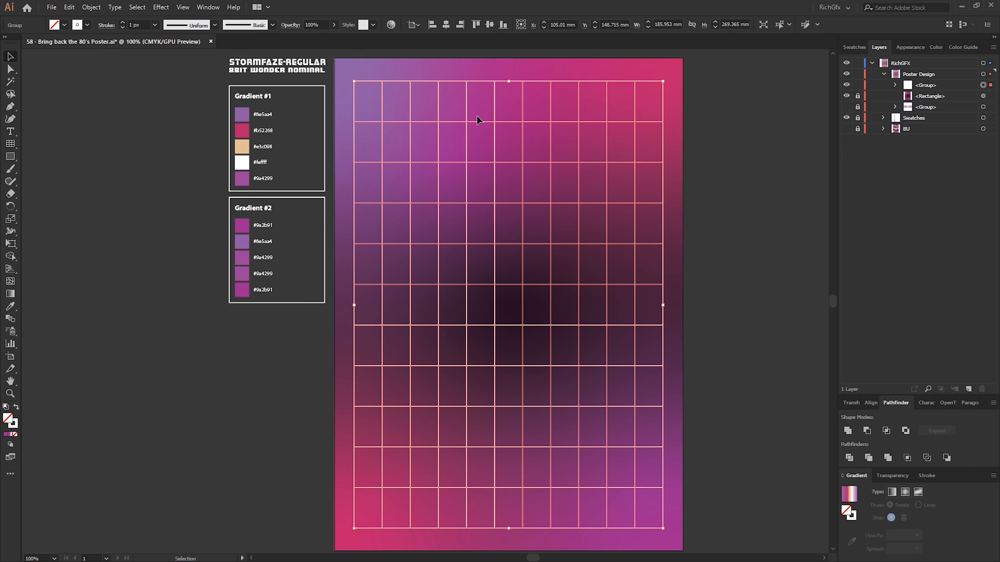
left_click(730, 291)
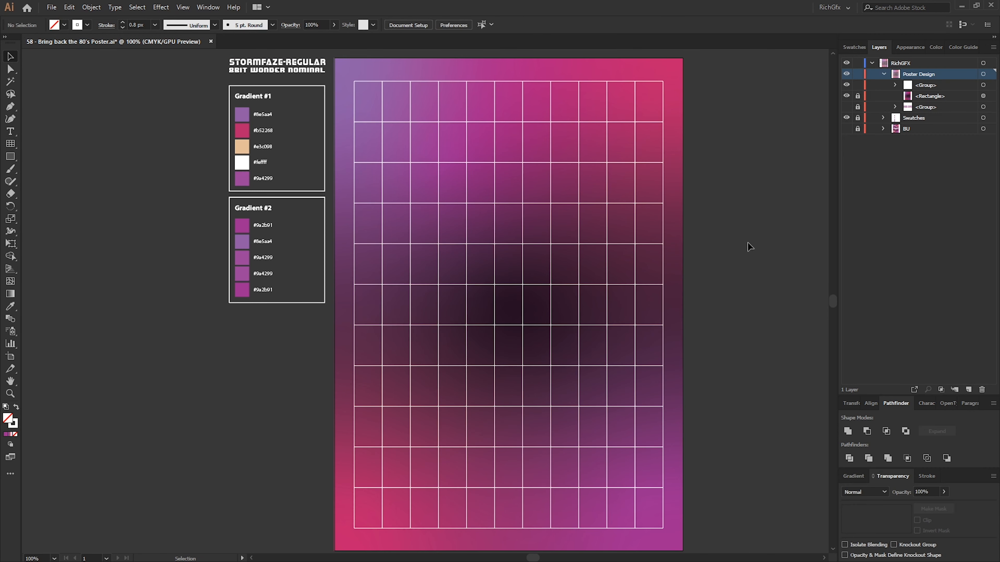
- Set the grid's blending mode to Soft Light and deselect it
left_click(652, 325)
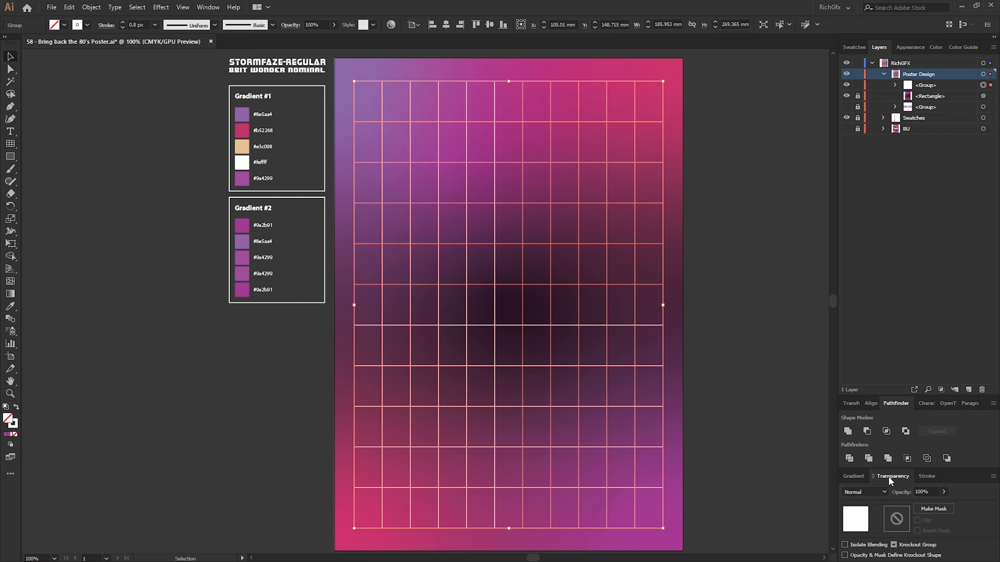
left_click(874, 493)
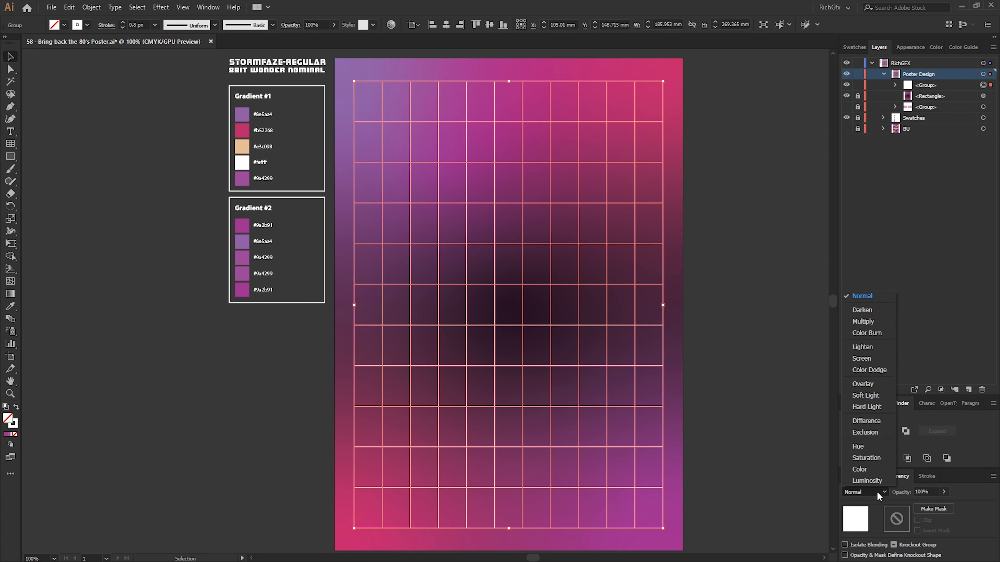
left_click(875, 396)
left_click(795, 199)
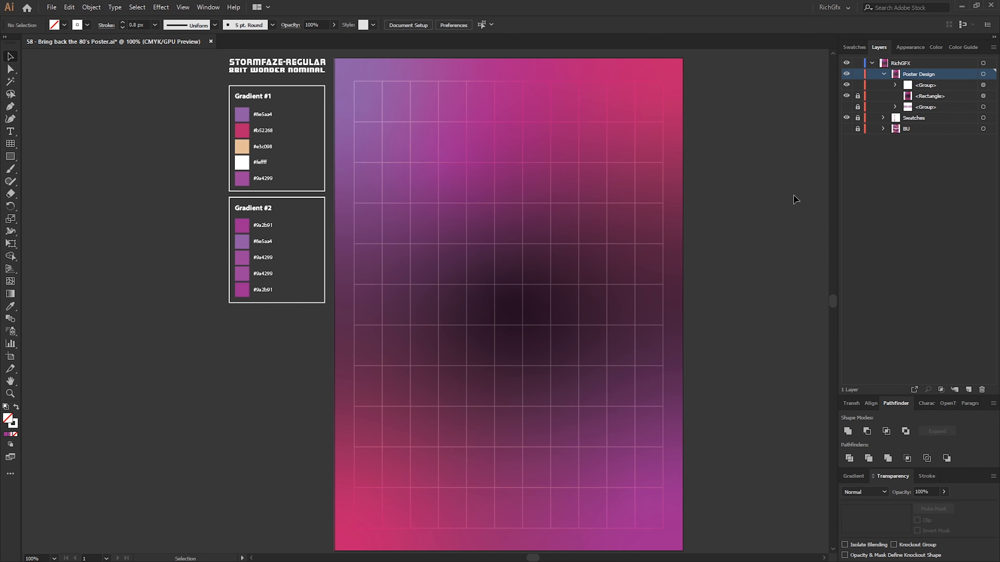
- Center the white grid horizontally and vertically on the artboard and deselect it
left_click(612, 244)
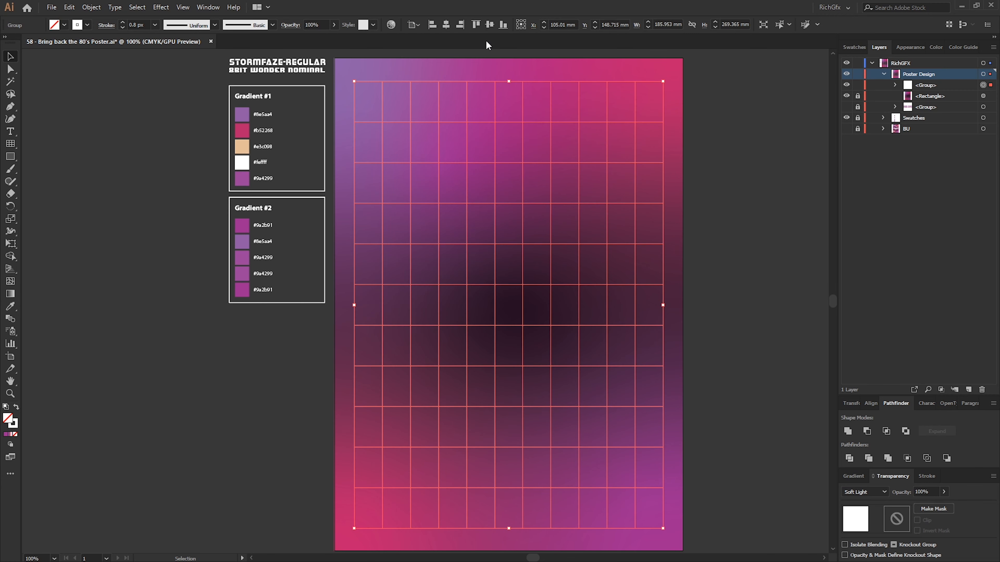
left_click(476, 25)
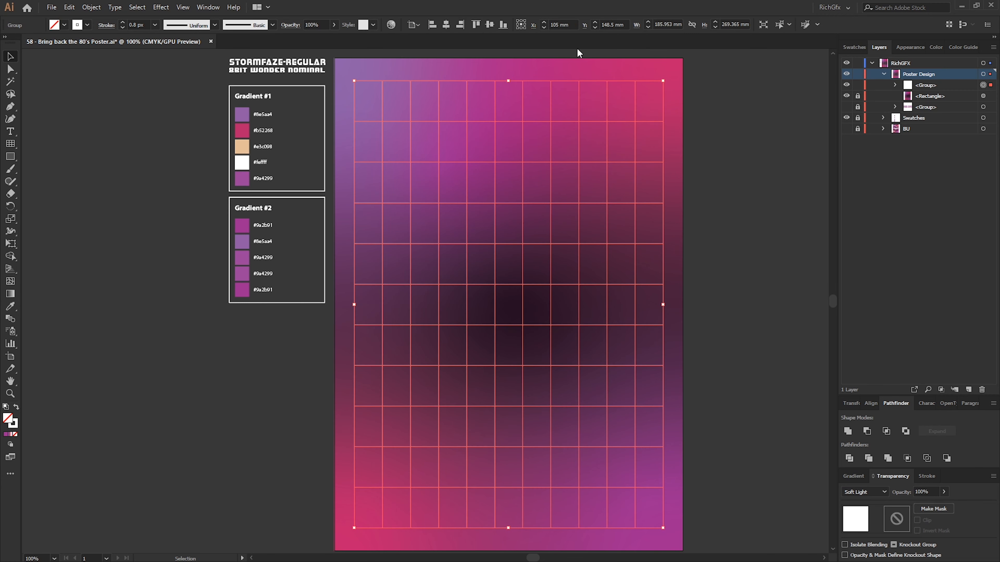
left_click(762, 134)
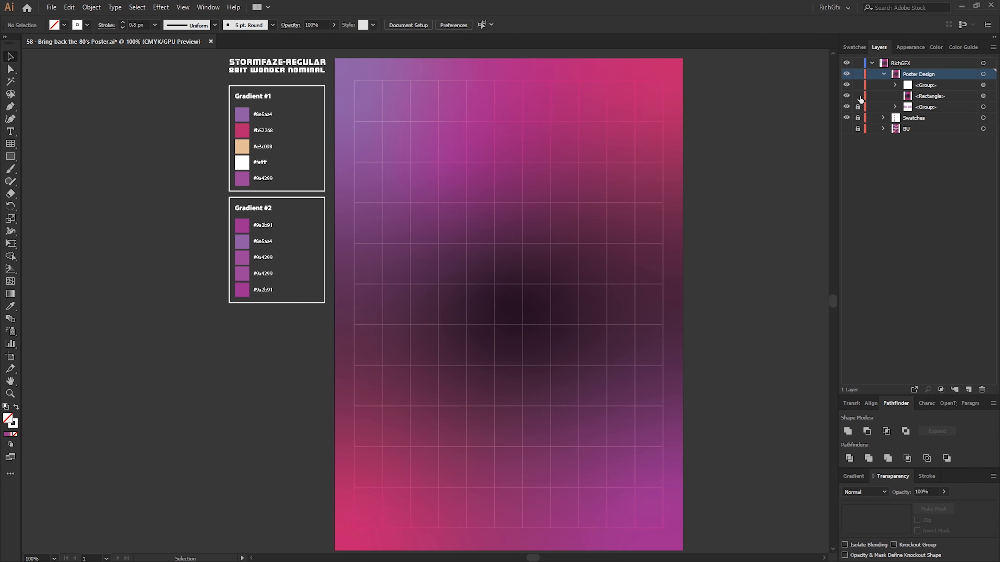
- Move the "THE 80'S" lettering group above the grid in the Poster Design layer, then lock the grid and the background rectangle
left_click_drag(923, 108, 925, 81)
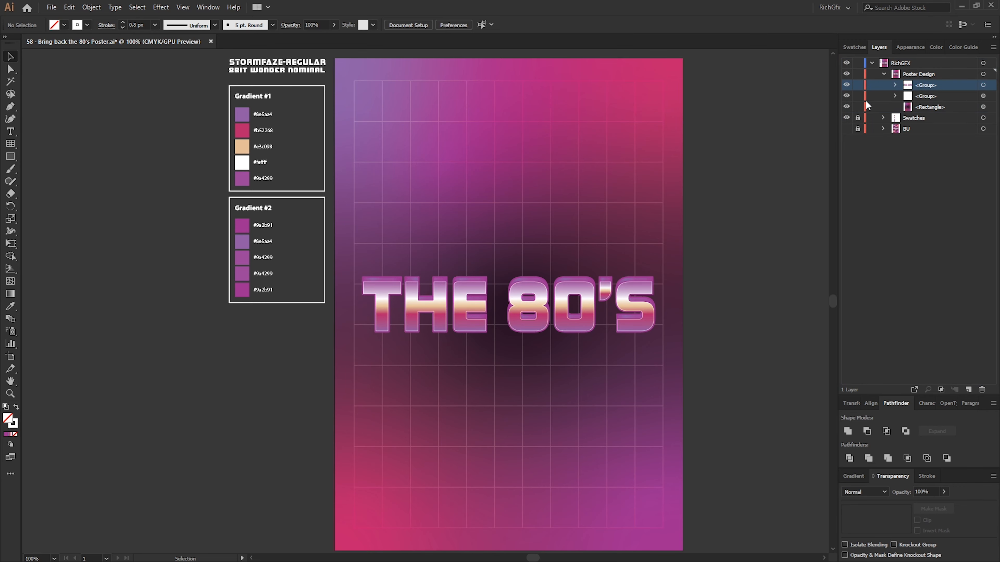
left_click(857, 96)
left_click(859, 107)
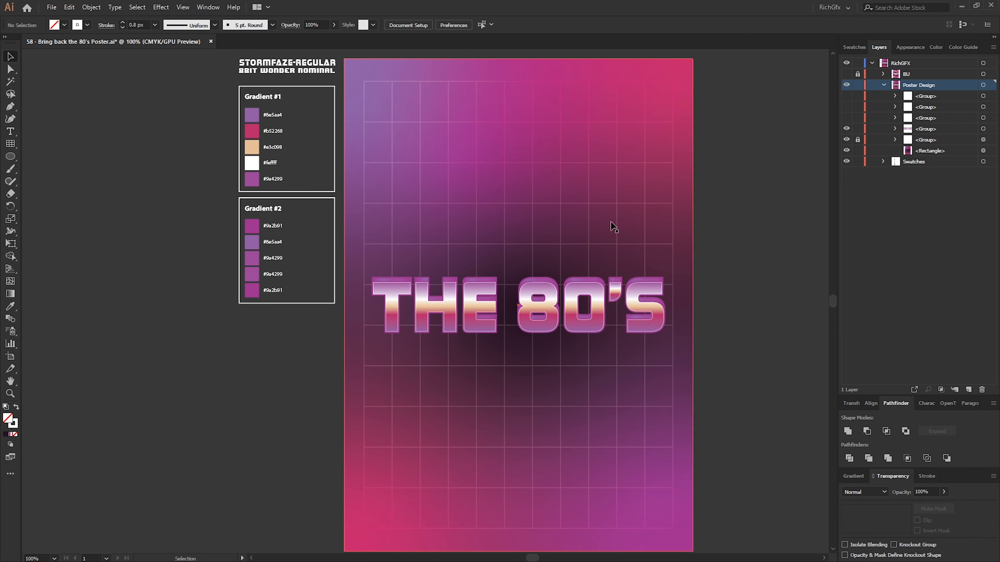
- Draw a closed, downward-pointing triangle about 186 × 221 mm with the Pen tool, placing its corners on grid intersections
left_click(10, 106)
left_click(252, 147)
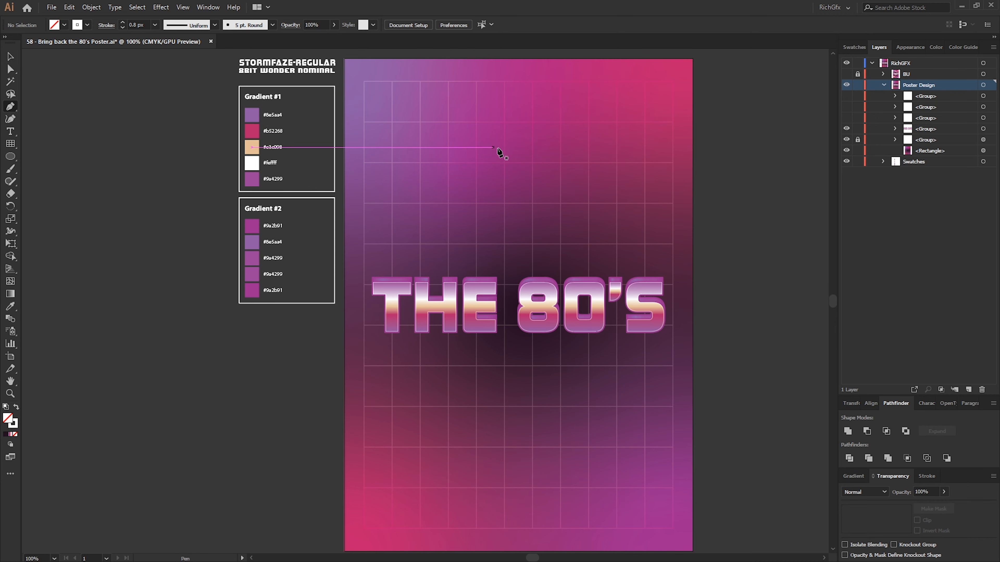
left_click(364, 121)
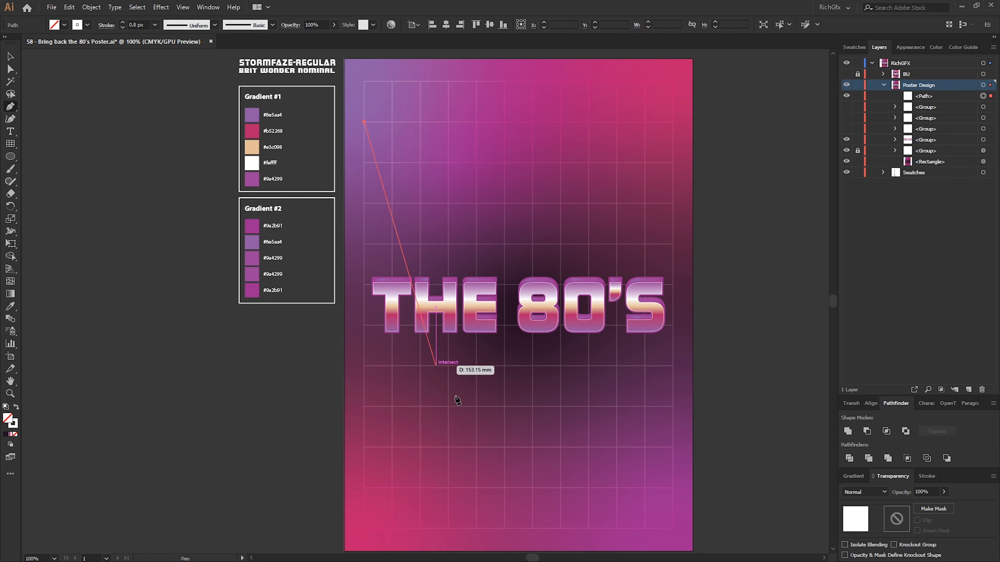
left_click(504, 488)
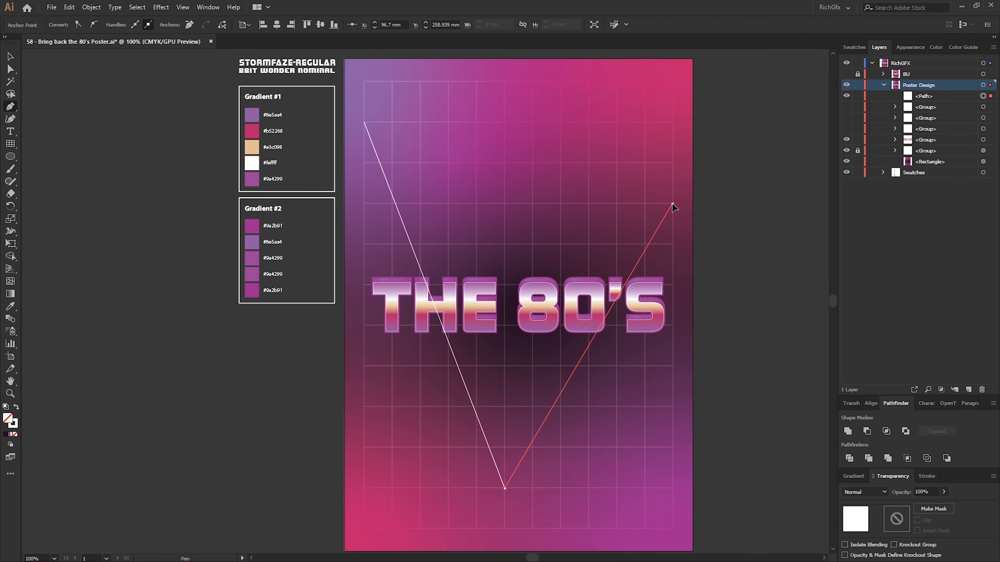
left_click(671, 203)
left_click(363, 122)
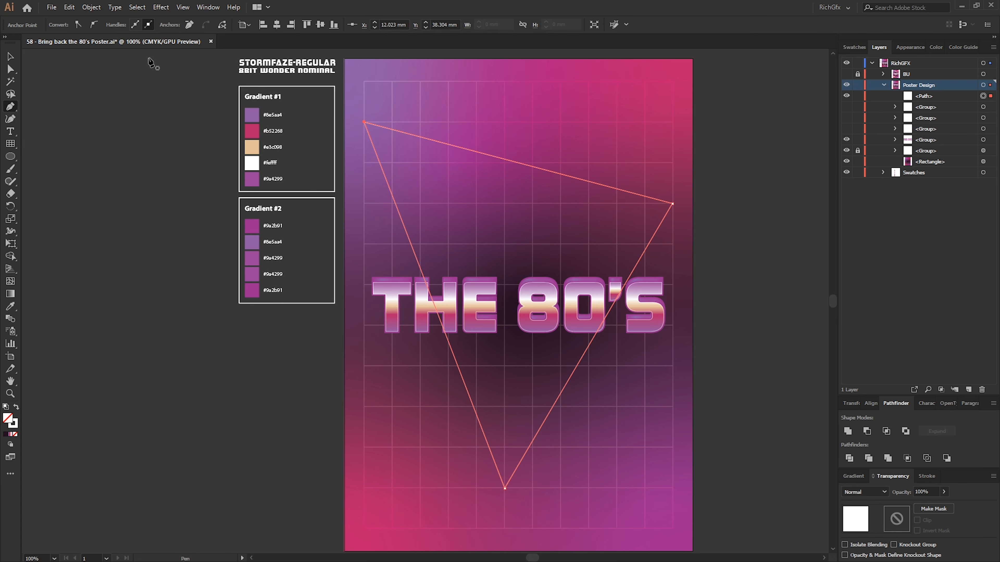
- Fill the triangle with the dark purple swatch and reorder it to sit between the grid and the background rectangle
key("v")
left_click(64, 24)
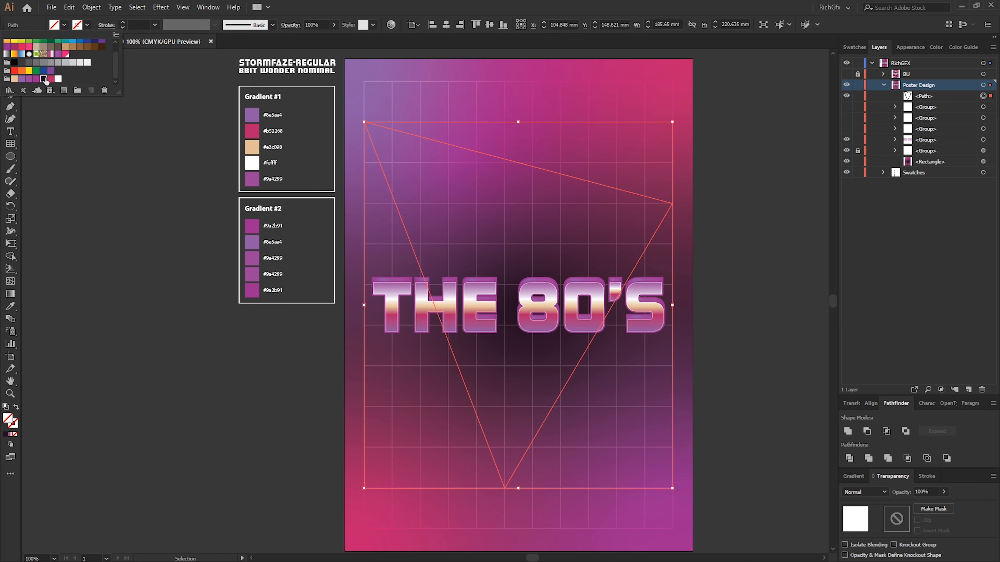
left_click(42, 80)
left_click(140, 297)
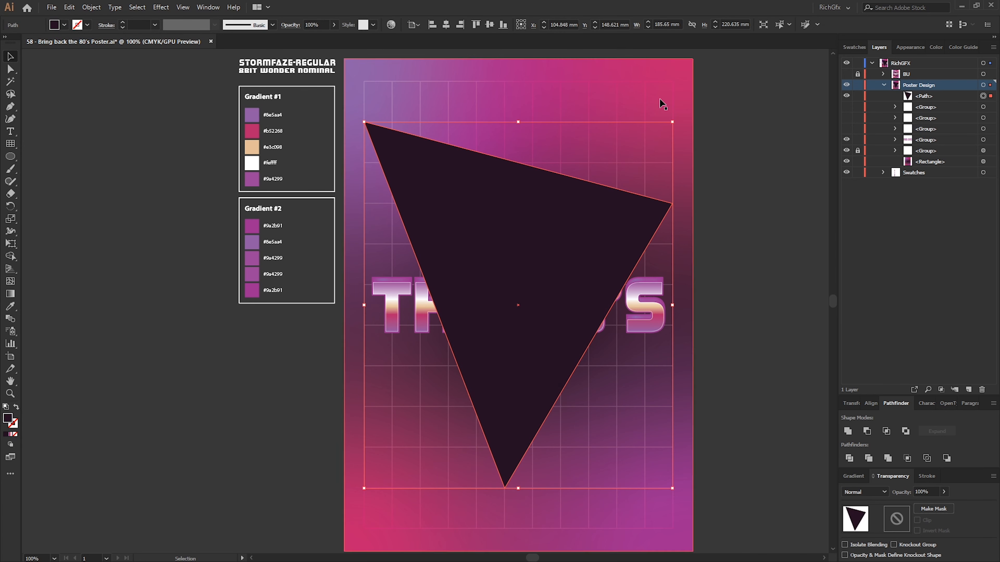
left_click(927, 99)
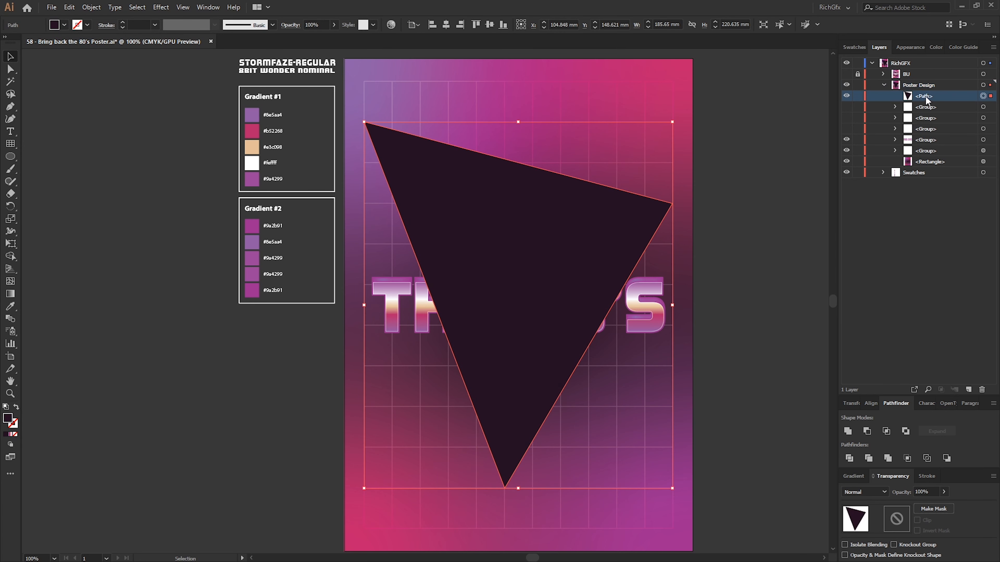
left_click_drag(920, 97, 911, 157)
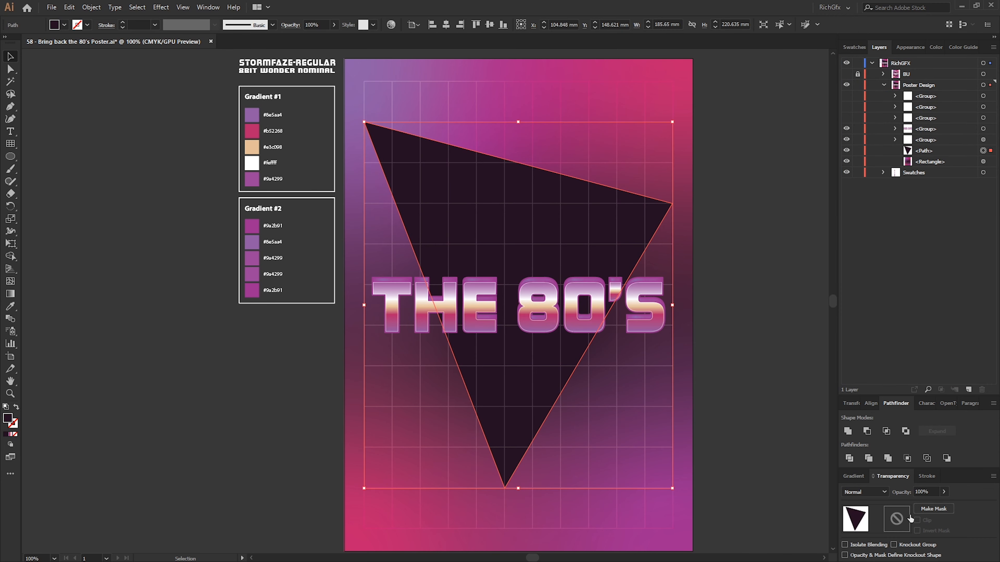
- Try the Soft Light blending mode on the triangle and undo it
left_click(872, 493)
left_click(865, 396)
left_click(795, 307)
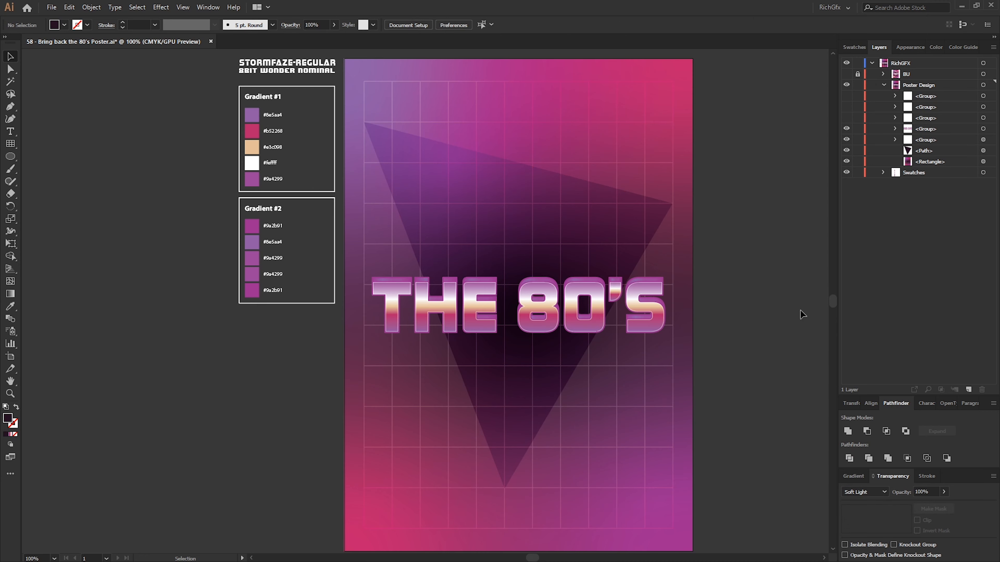
key("ctrl+z")
- Set the triangle's opacity to 50% and deselect it
left_click(928, 492)
type("2")
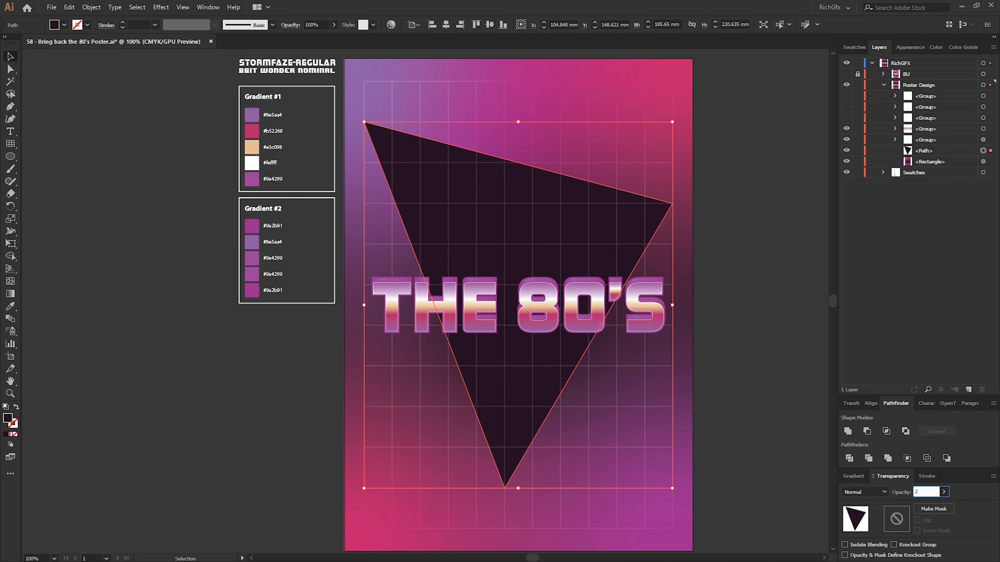
type("0")
key("Return")
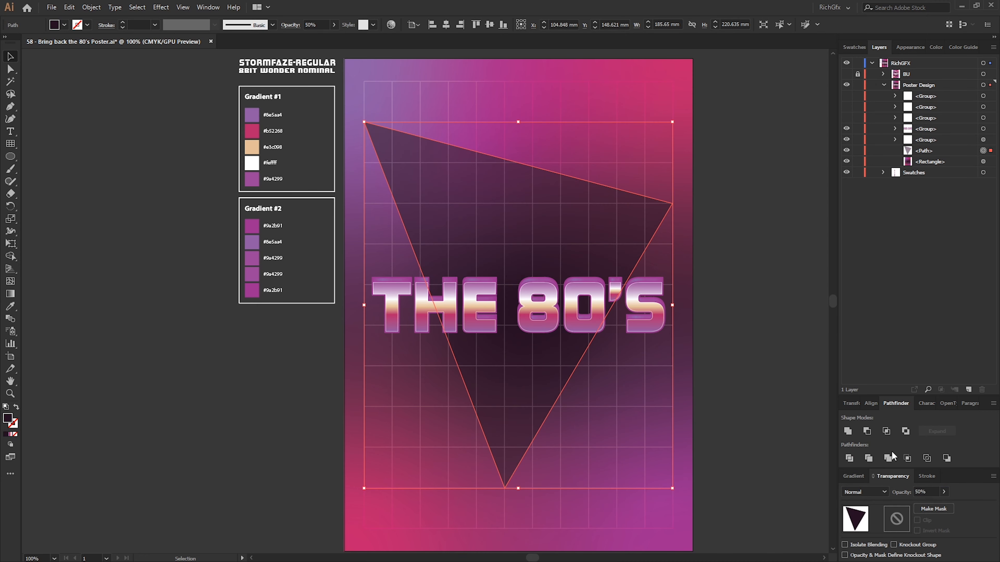
left_click(771, 315)
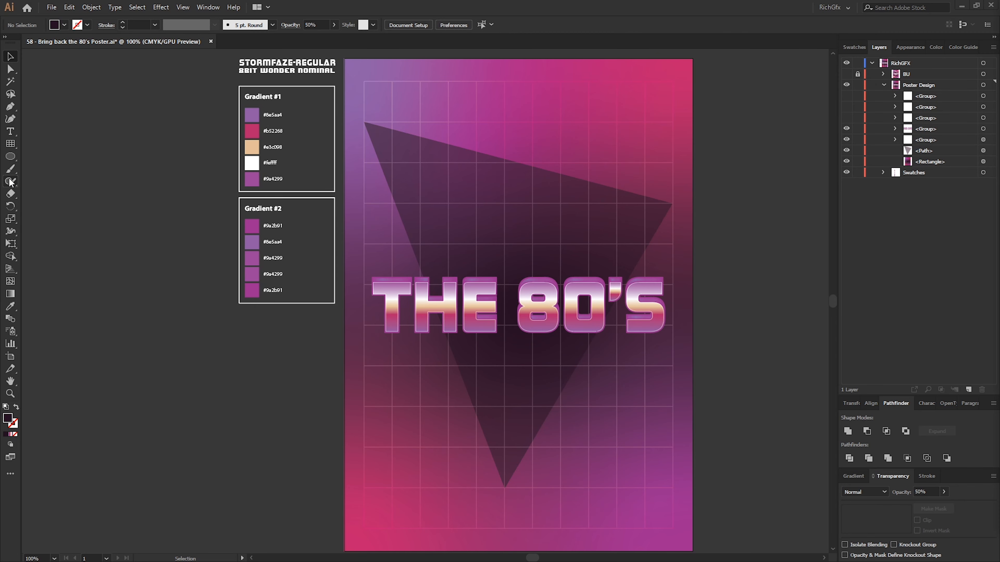
- Draw a circle about 7.4 mm in diameter below the "80'S" lettering, fill it white and deselect it
left_click(11, 157)
left_click_drag(599, 385, 612, 399)
left_click(64, 25)
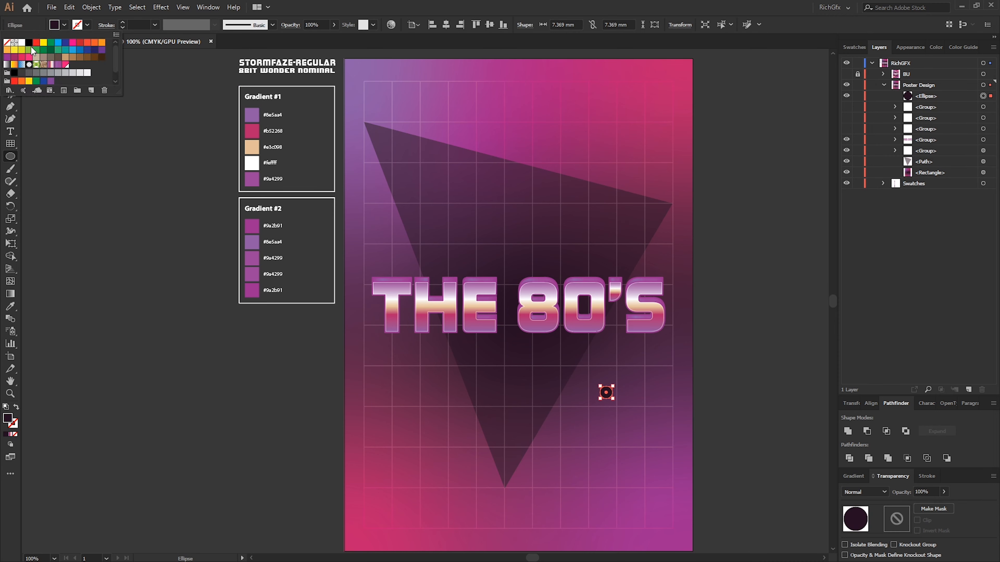
left_click(25, 46)
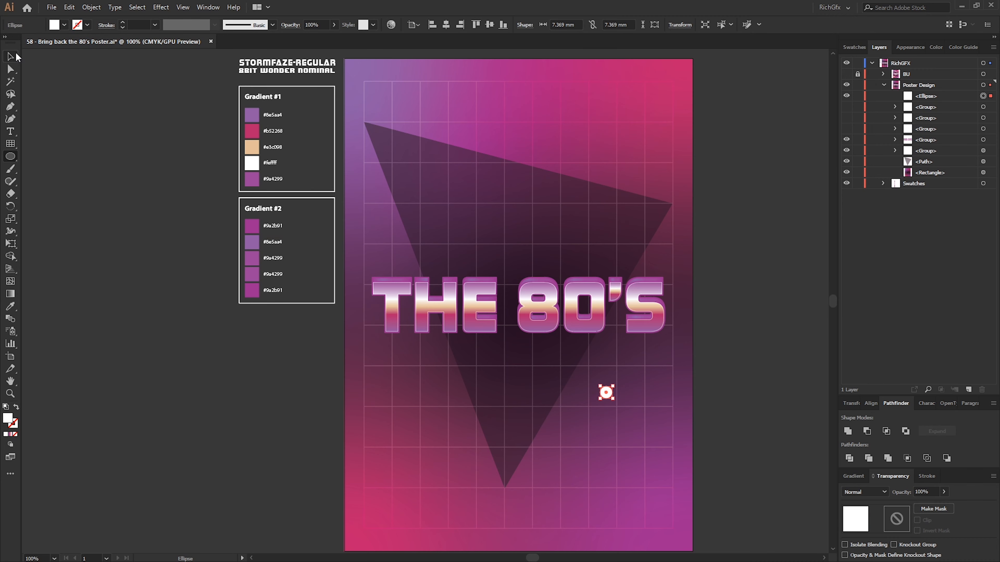
left_click(11, 57)
left_click(719, 315)
- Scatter seven copies of the white circle above and below the lettering, scaling four of them down to smaller dots
left_click_drag(607, 394, 430, 394)
left_click_drag(429, 394, 436, 192)
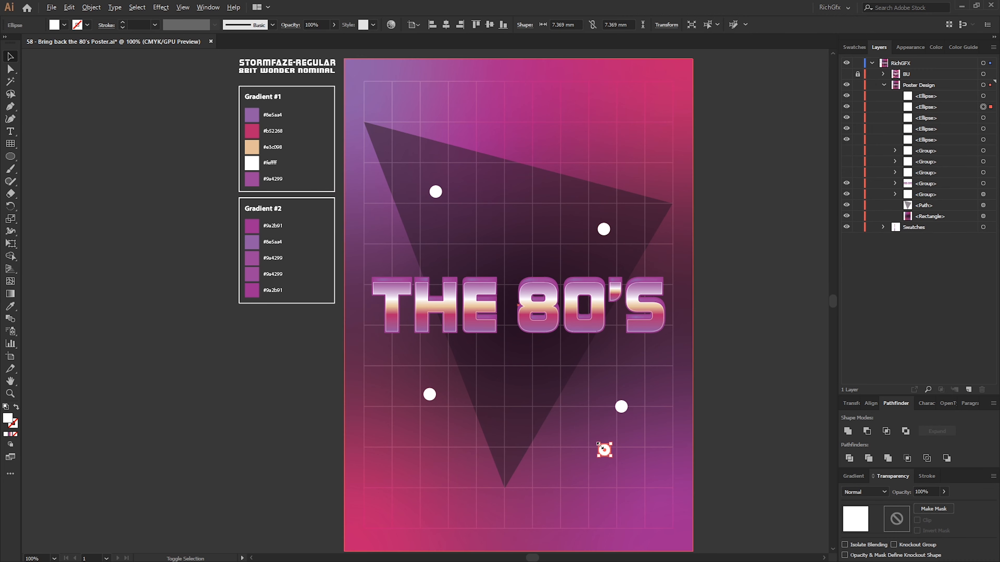
left_click_drag(610, 457, 407, 232)
left_click(781, 420)
left_click(744, 278)
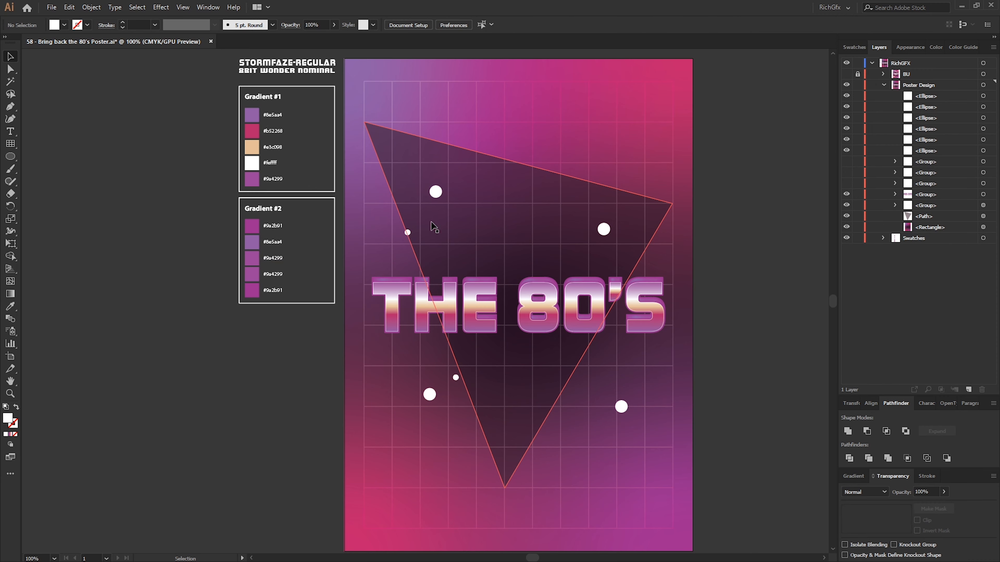
left_click_drag(621, 235, 630, 391)
left_click(713, 403)
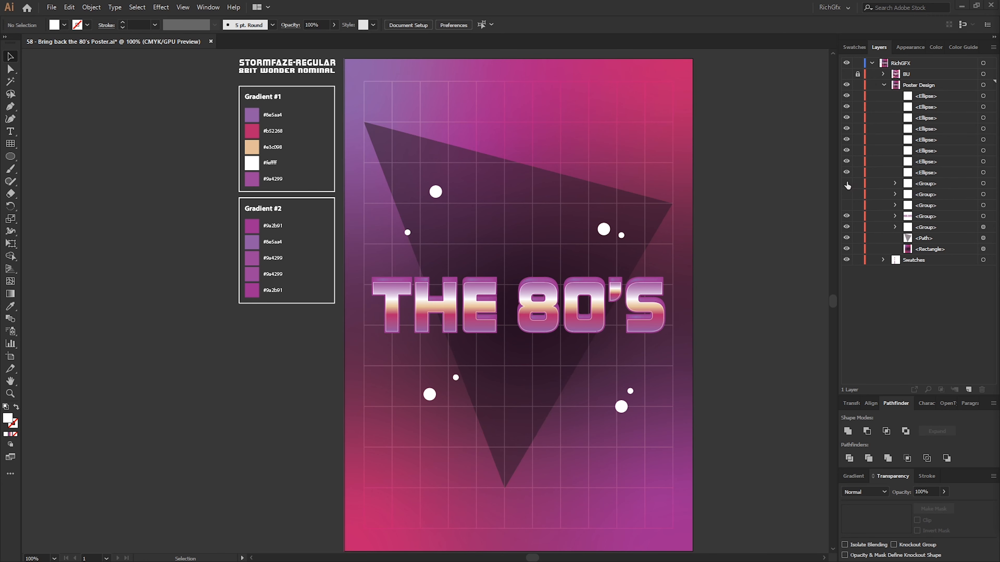
- Show the three hidden text groups in the Poster Design layer
left_click_drag(846, 184, 846, 205)
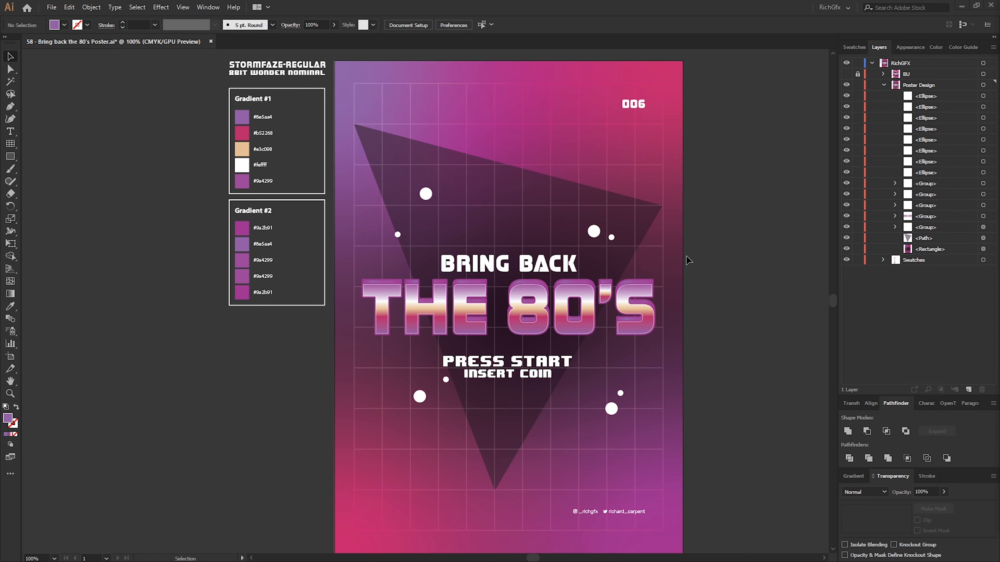
- Draw a purple bar about 44 × 1.4 mm after "BRING BACK" at the letters' top edge and copy it to their bottom edge
scroll(672, 257, "up", 2)
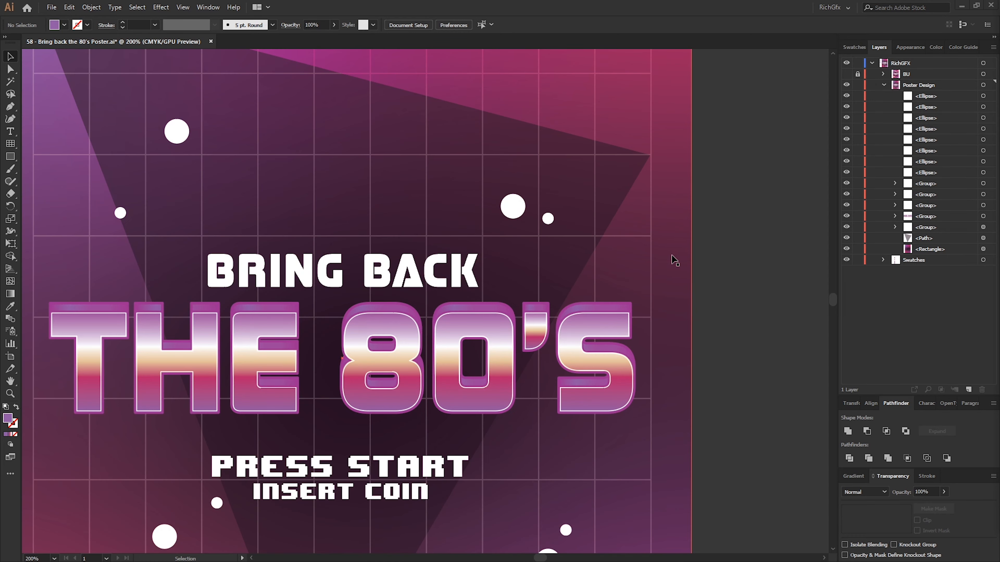
left_click(11, 157)
left_click_drag(486, 254, 574, 286)
key("v")
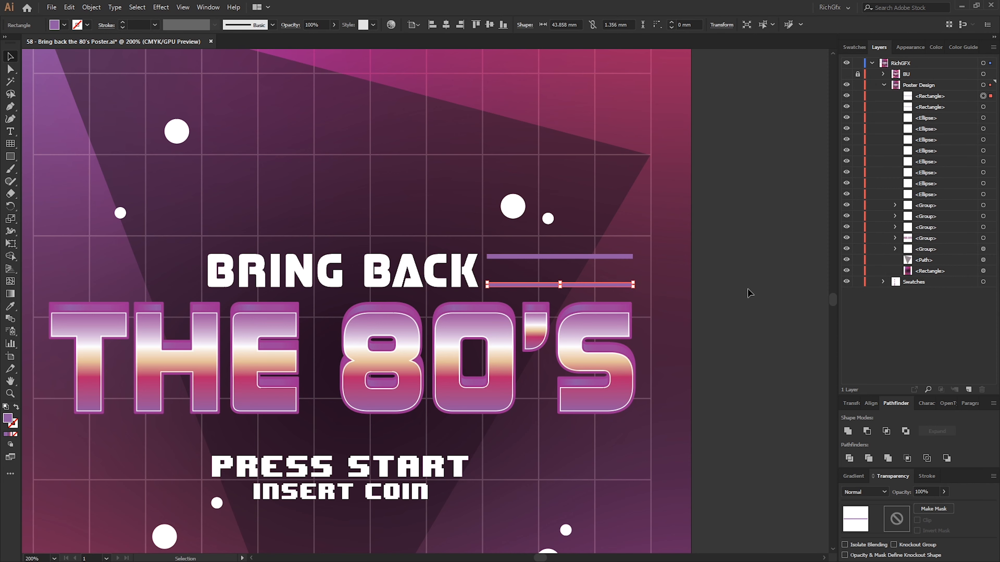
left_click(747, 290)
- Blend the two purple bars with two intermediate steps and expand the blend
left_click(11, 330)
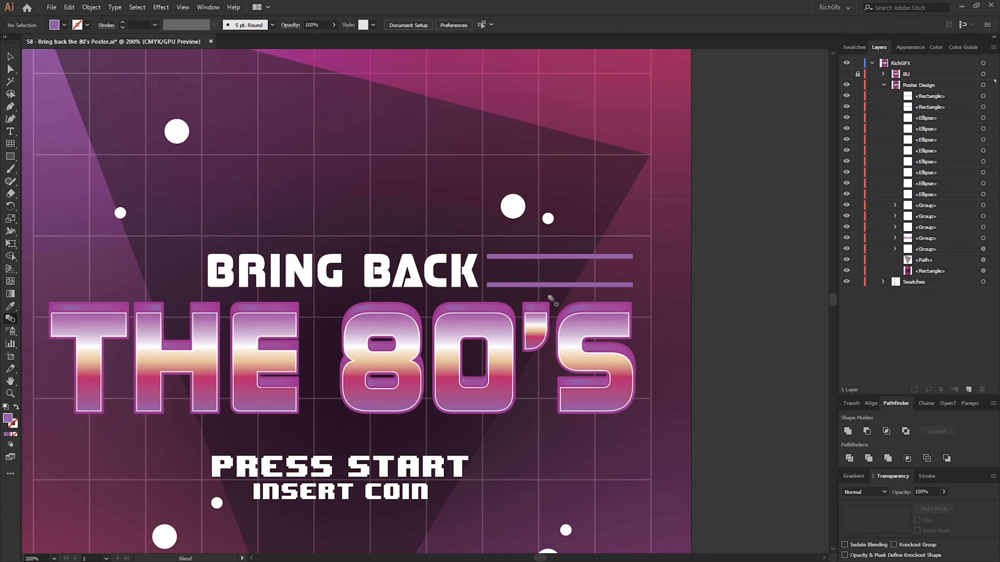
left_click(572, 258)
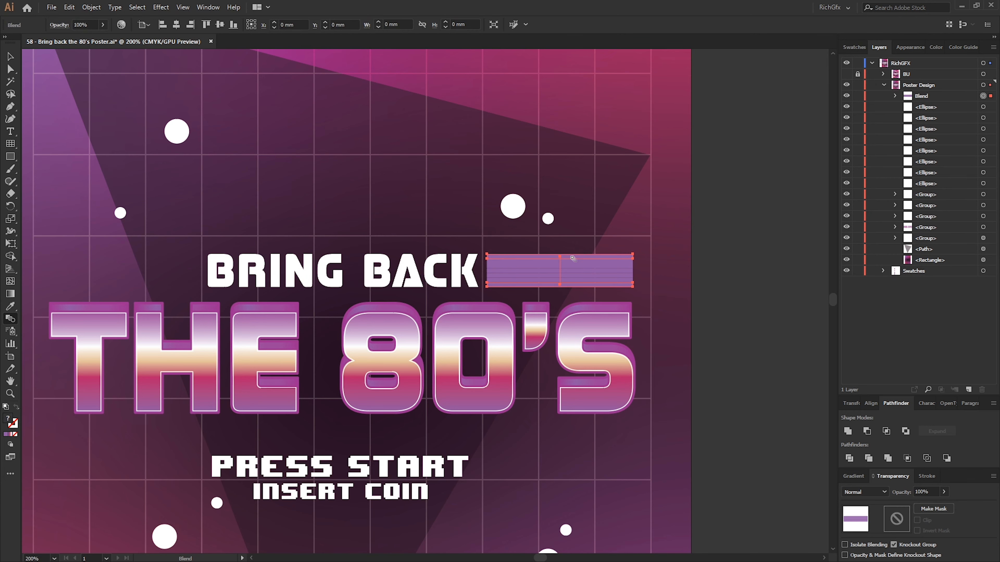
left_click(91, 7)
mouse_move(104, 289)
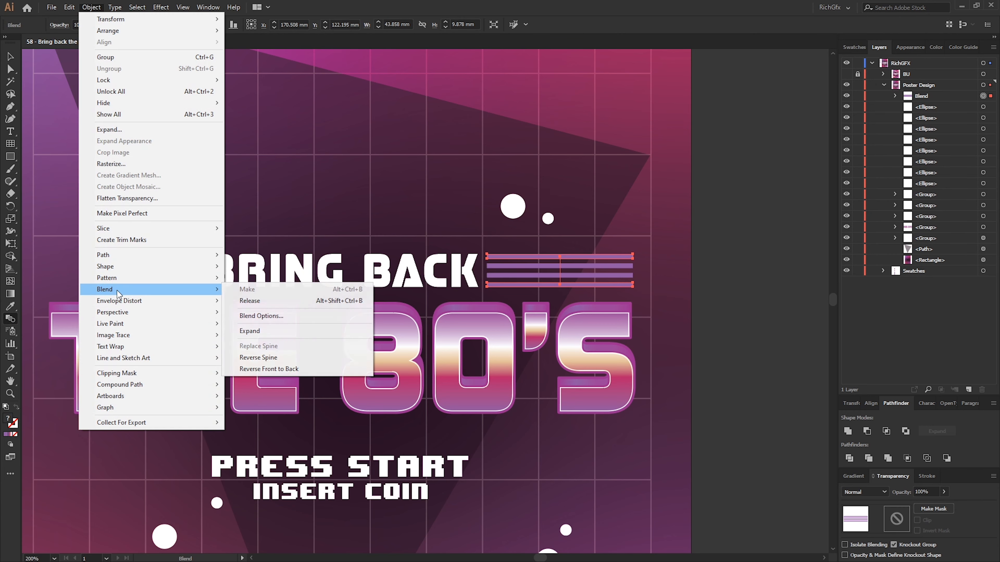
left_click(276, 333)
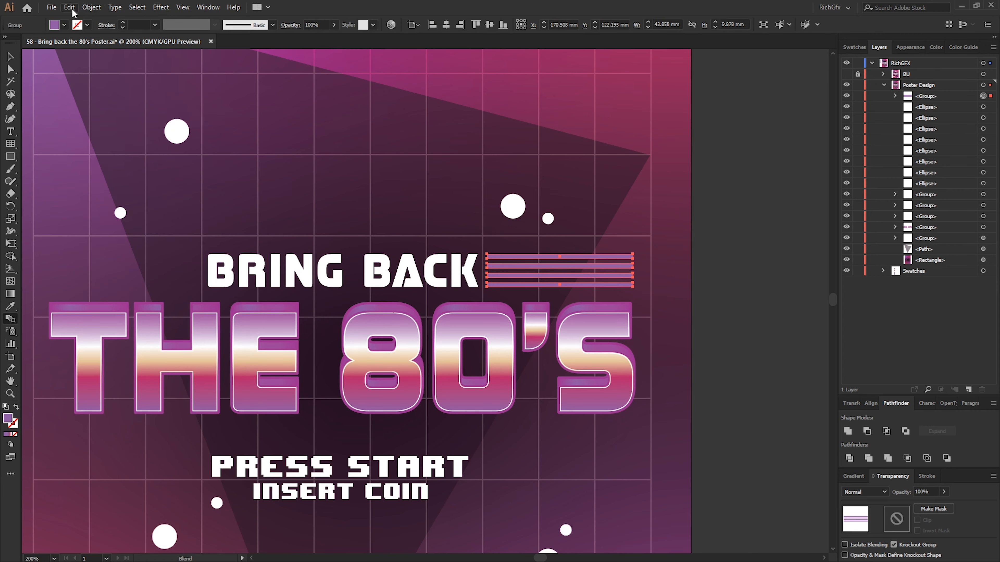
- Ungroup the expanded bars into separate paths and deselect them
left_click(91, 7)
left_click(118, 69)
left_click(11, 58)
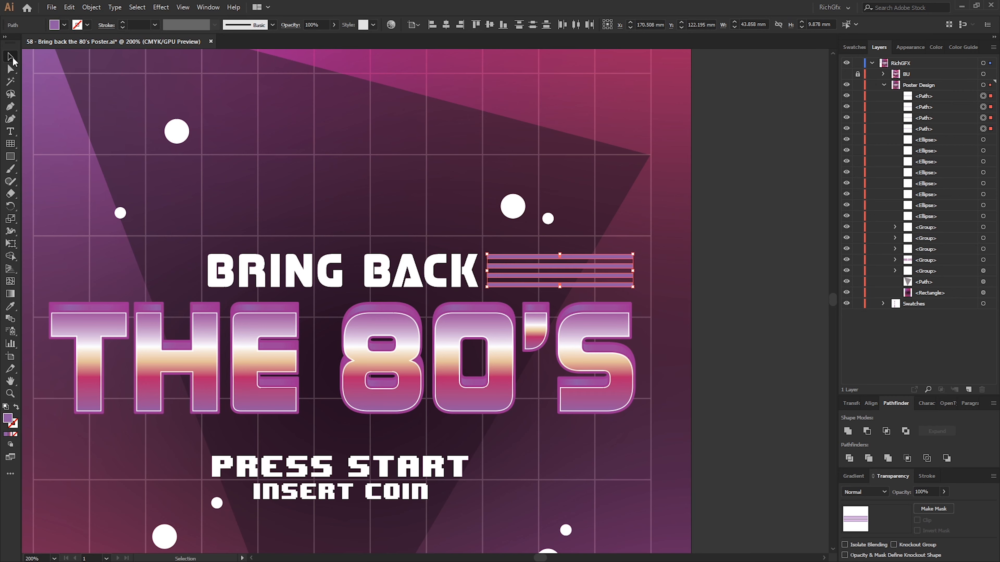
left_click(755, 227)
- Fill the second bar with tan, the third with crimson and the fourth with dark purple, and group the four bars
left_click(621, 267)
left_click(64, 25)
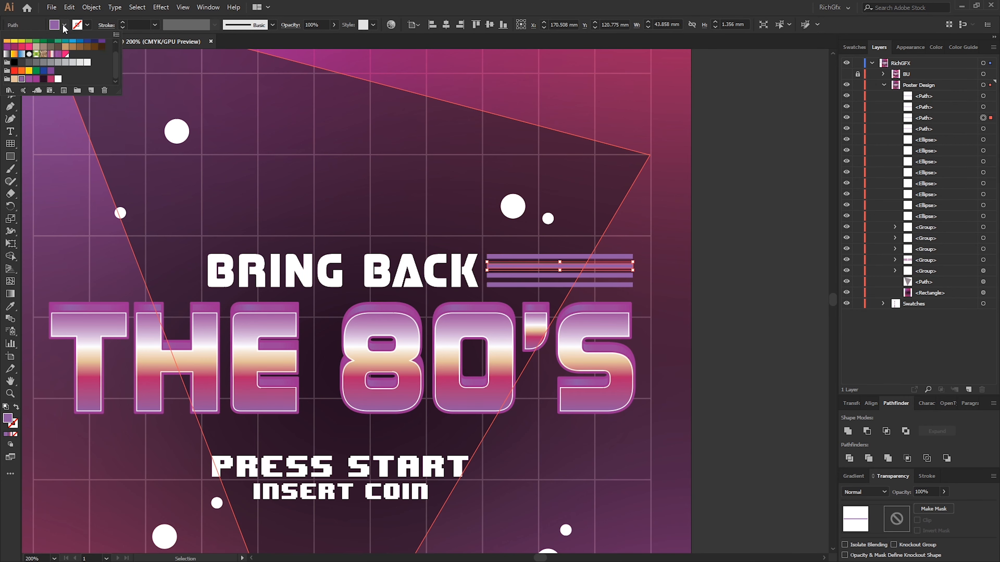
left_click(14, 79)
left_click(523, 275)
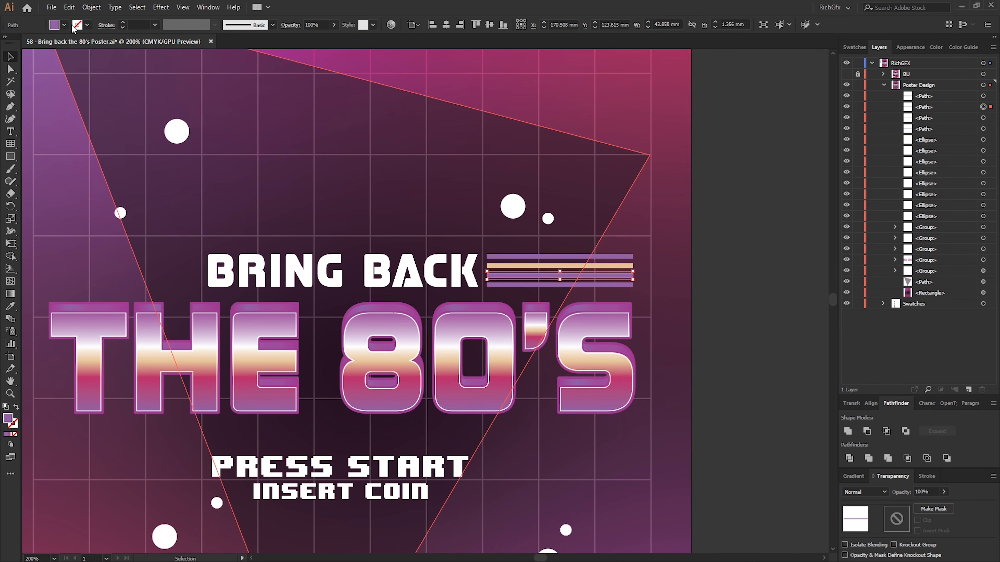
left_click(64, 25)
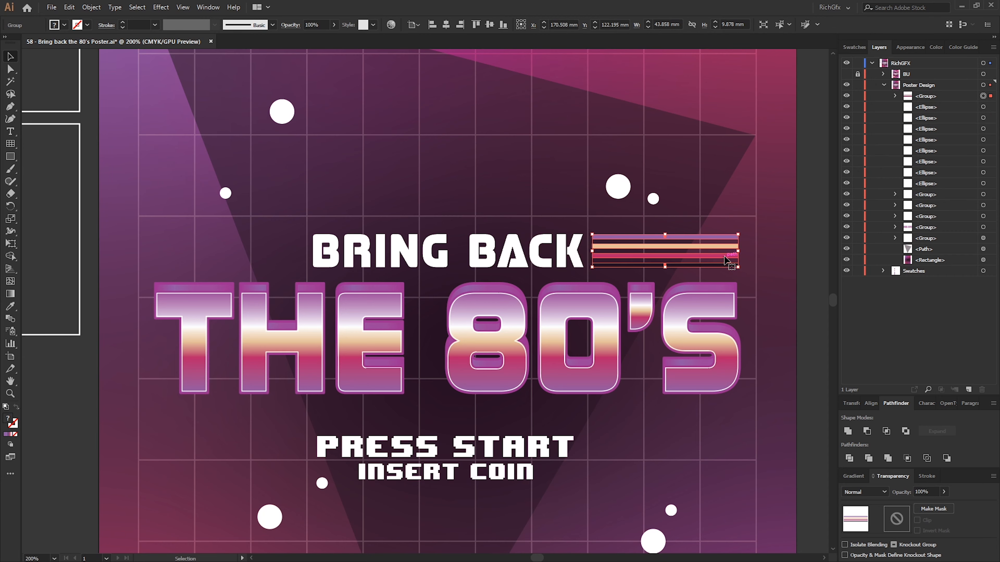
- Copy the striped bar group to the opposite side of "BRING BACK"
left_click_drag(725, 260, 290, 242)
scroll(625, 259, "down", 2)
- Make another copy of the striped bars rotated to vertical and center it horizontally and vertically on the artboard
left_click_drag(661, 260, 562, 172)
left_click(489, 24)
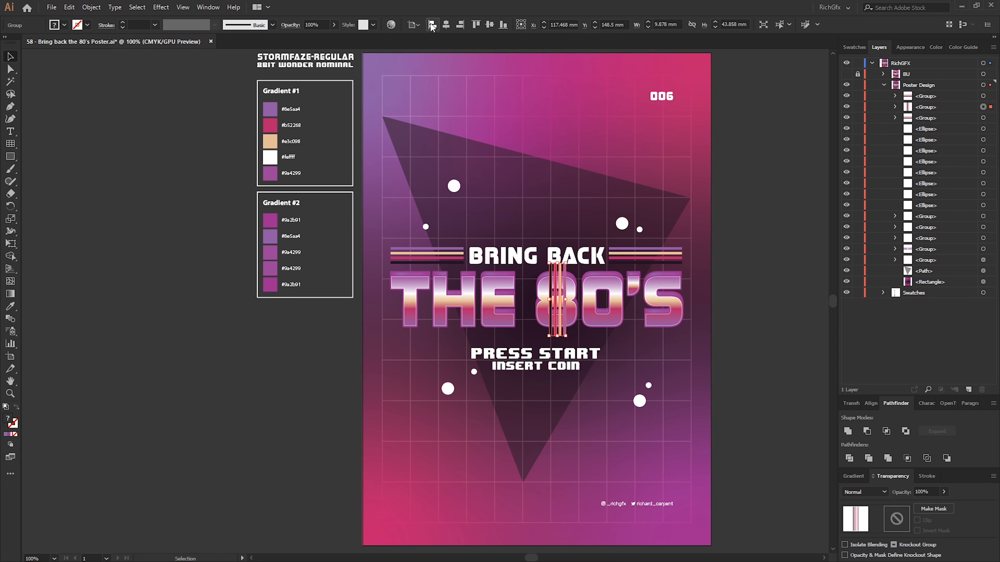
left_click(446, 24)
- Stretch the vertical stripes over the poster's full height and move them directly above the background rectangle in the layer stack
left_click_drag(536, 261, 538, 230)
left_click_drag(932, 110, 932, 277)
- Copy the translucent dark triangle and paste the duplicate in front at the same position
left_click(649, 201)
left_click(69, 7)
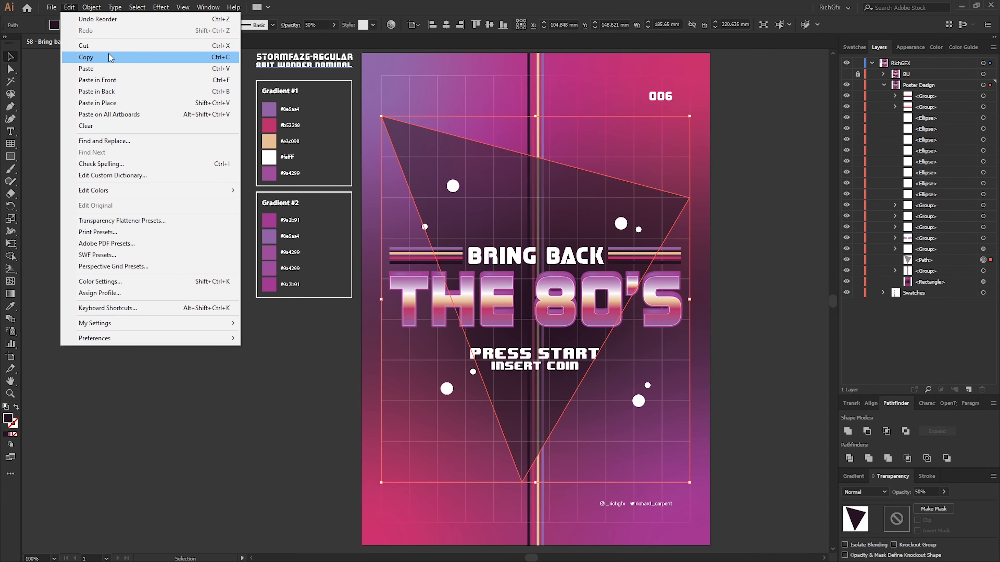
left_click(100, 58)
left_click(69, 7)
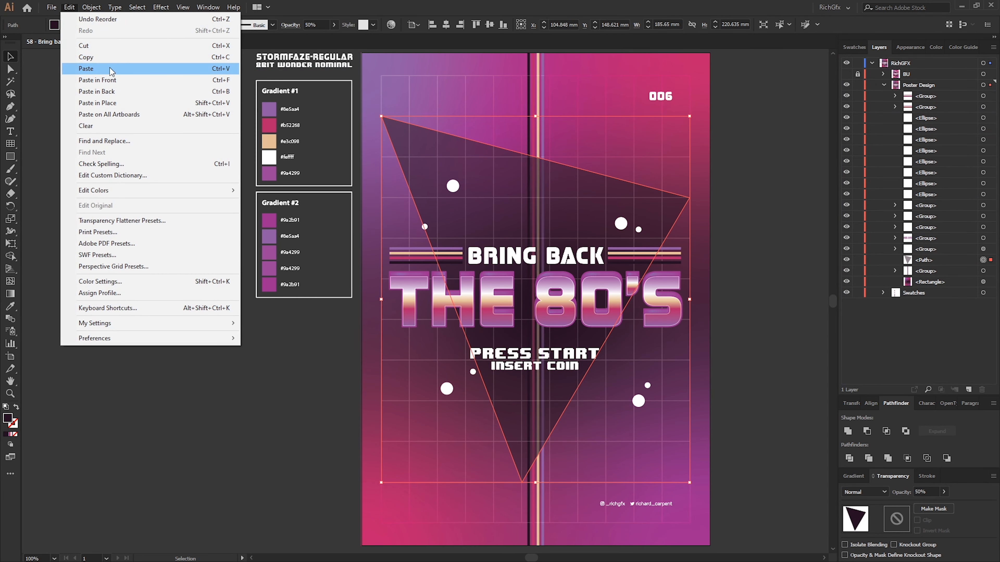
left_click(116, 96)
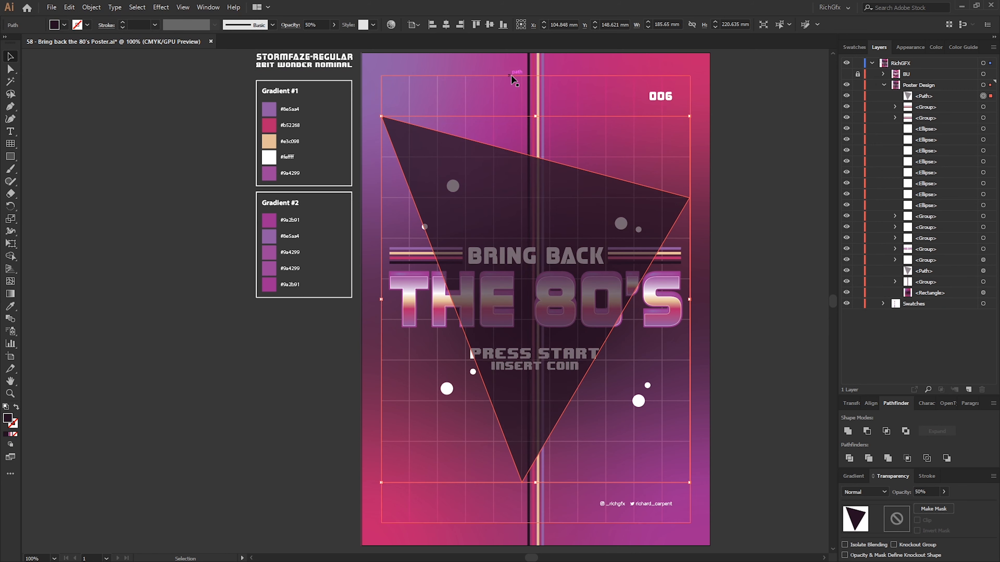
- Remove the part of the vertical stripes inside the triangle, using the duplicate triangle as the cutter with Shape Builder
left_click(538, 80, "shift")
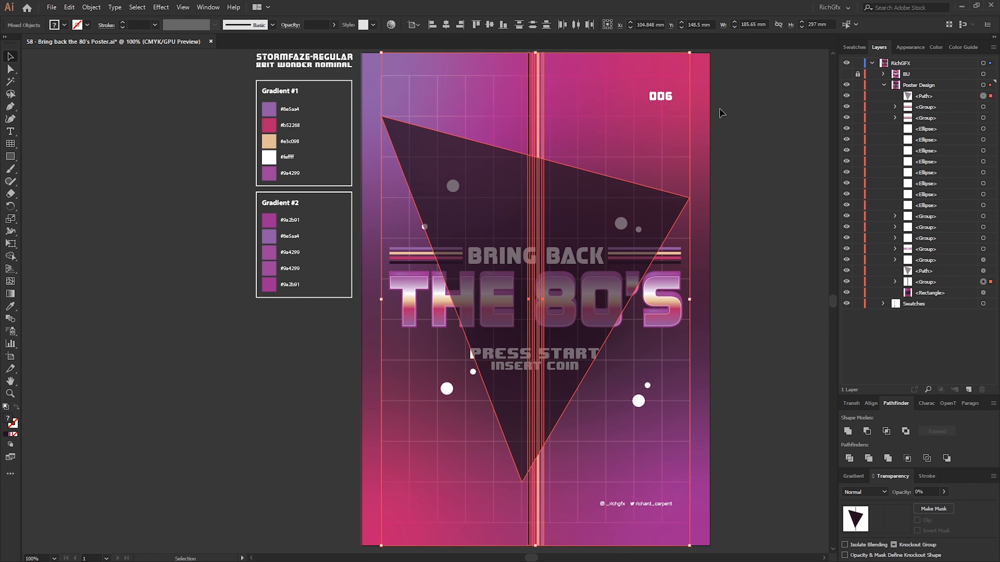
key("shift+m")
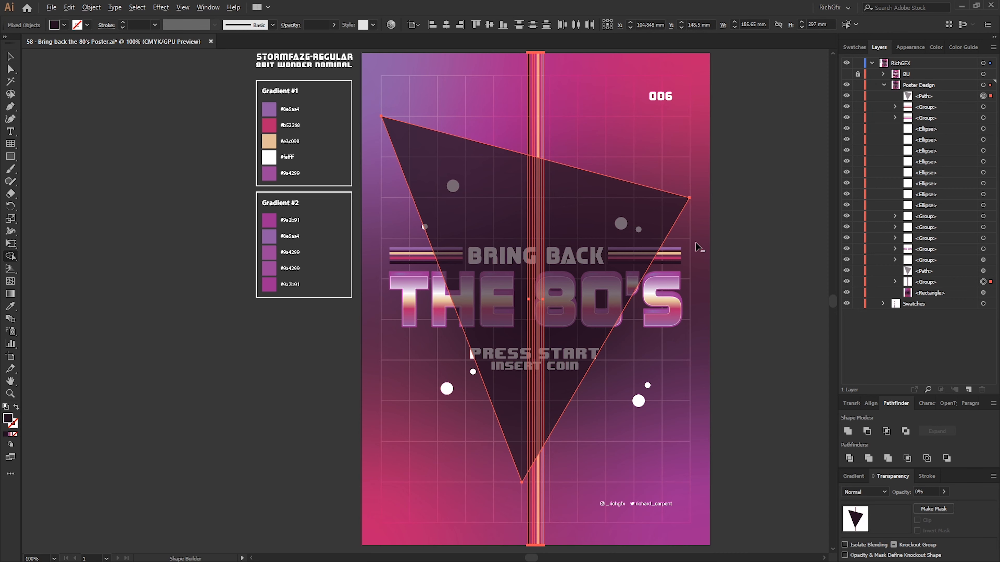
left_click_drag(707, 246, 467, 245)
left_click_drag(268, 247, 267, 248)
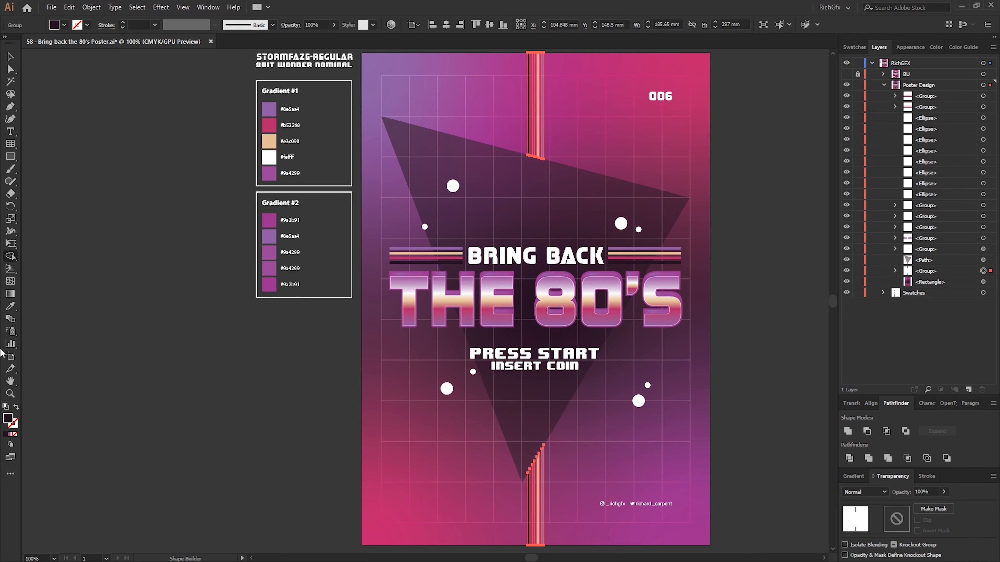
left_click(9, 57)
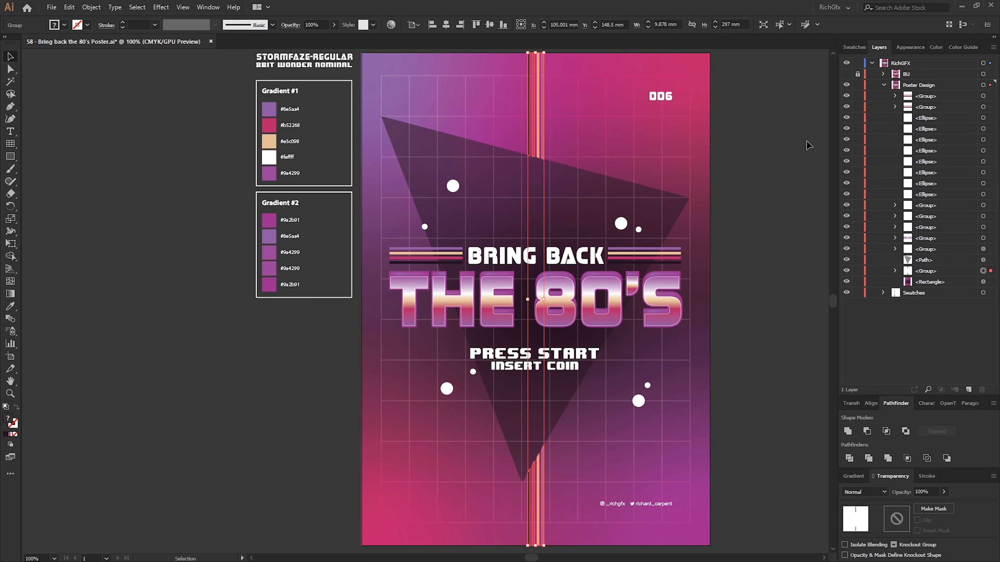
key("ctrl+shift+a")
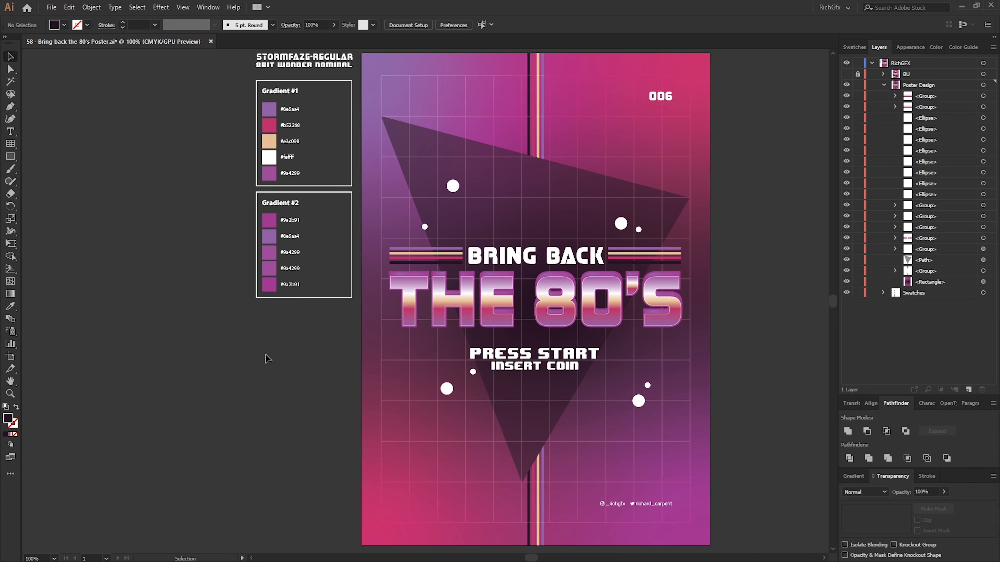
- Add the letter "X" in 8BIT WONDER Nominal beside the poster and convert it to outlines
key("t")
left_click(288, 404)
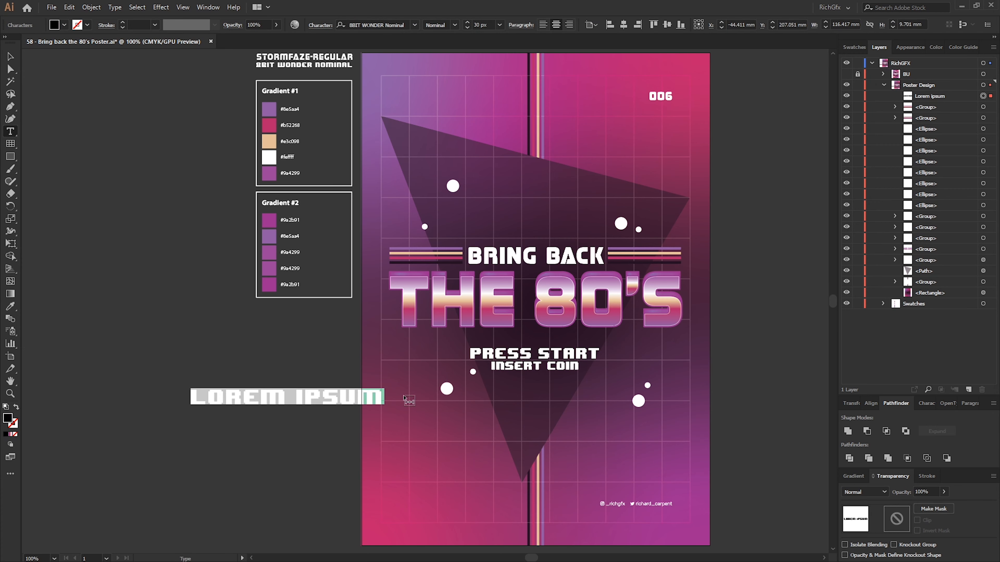
type("X")
left_click(10, 57)
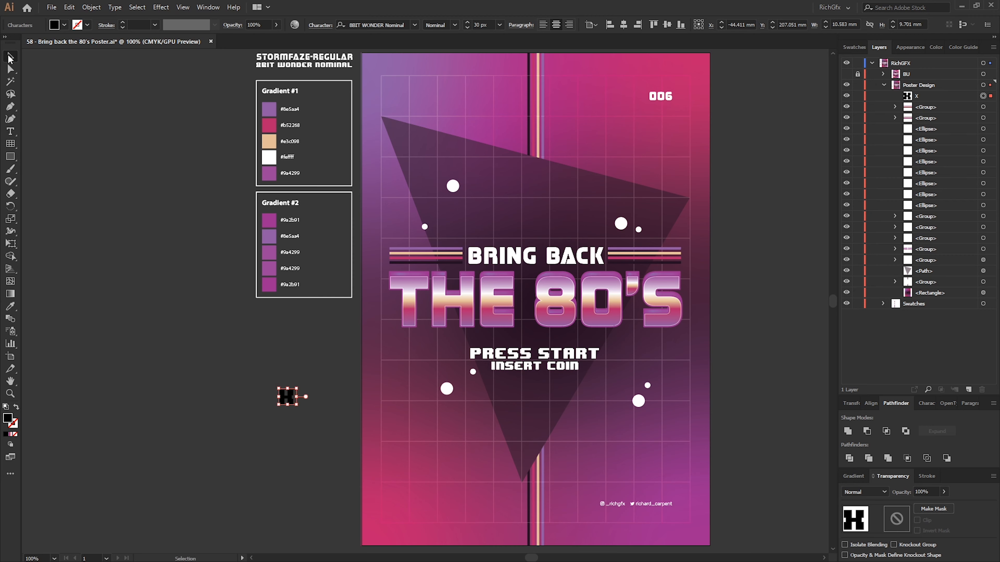
right_click(287, 397)
left_click(371, 271)
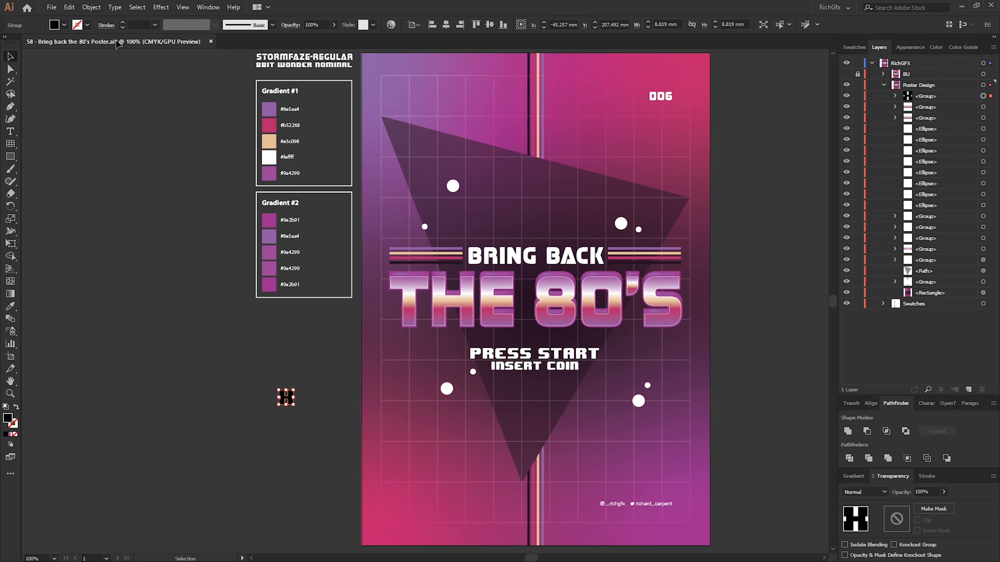
- Fill the outlined X with the purple, crimson, tan and white gradient and place it enlarged and tilted in the poster's lower-left corner
left_click(66, 25)
left_click(51, 55)
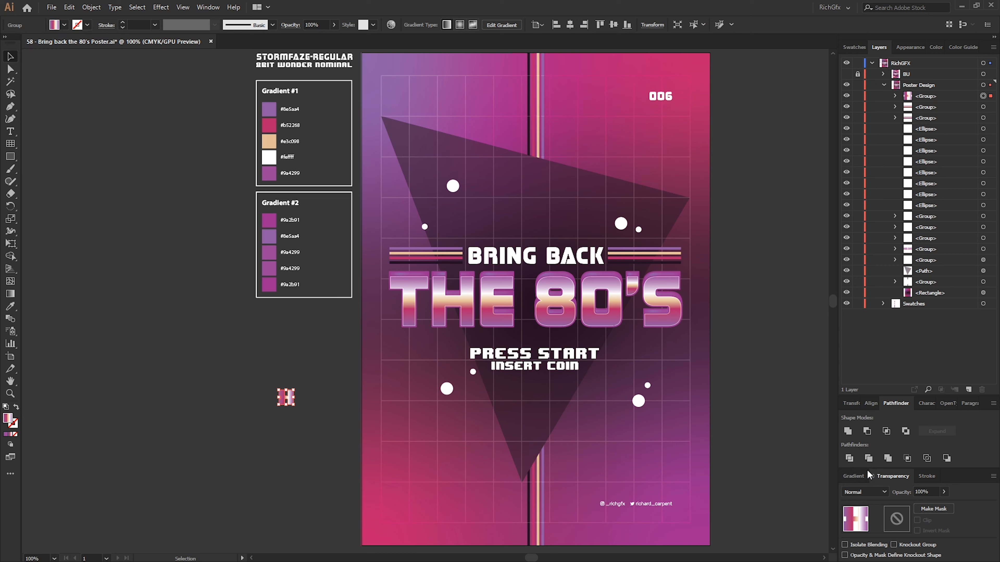
left_click(853, 476)
left_click_drag(293, 389, 341, 344)
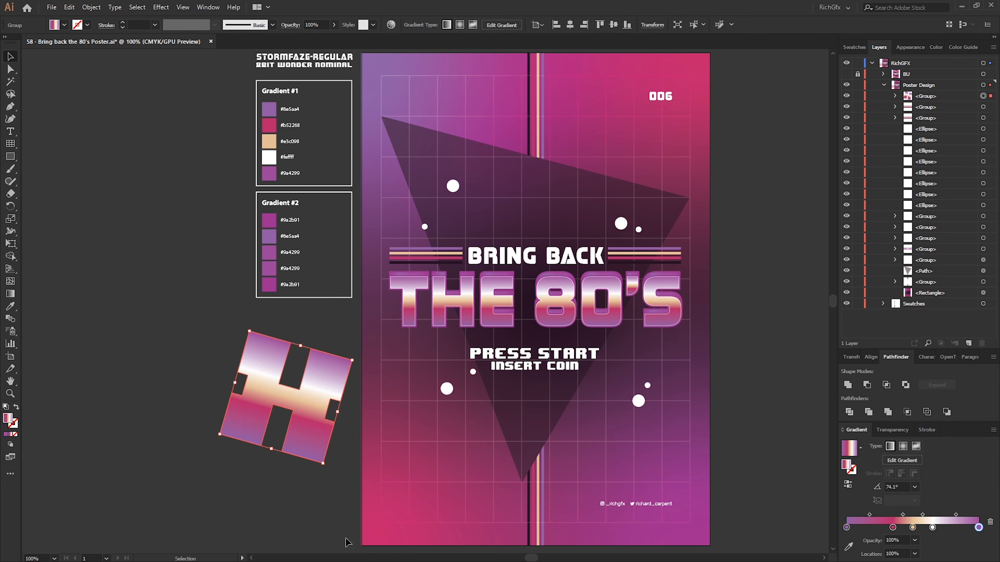
left_click(348, 542)
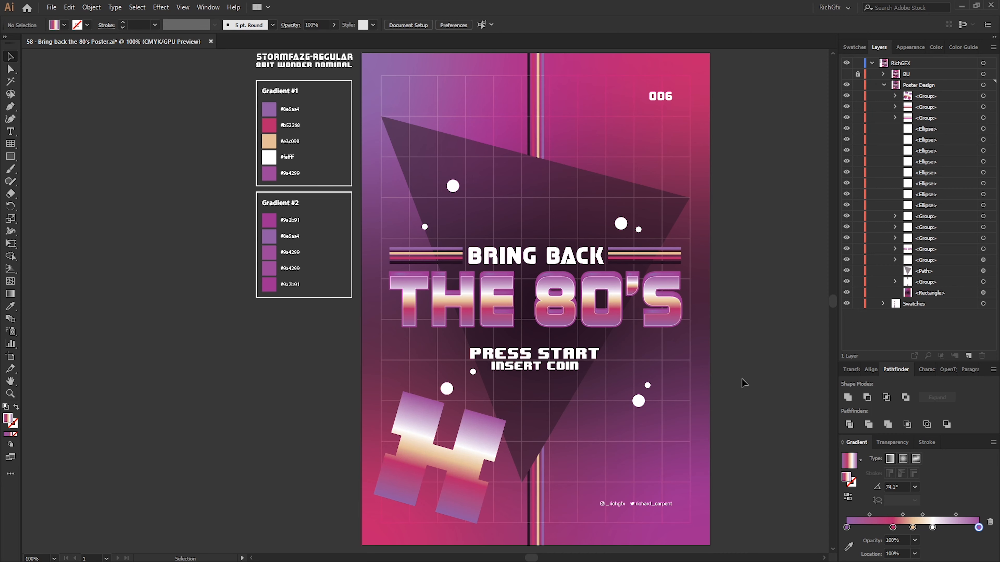
- Apply a Gaussian Blur with a 25-pixel radius to the large gradient X
left_click(437, 433)
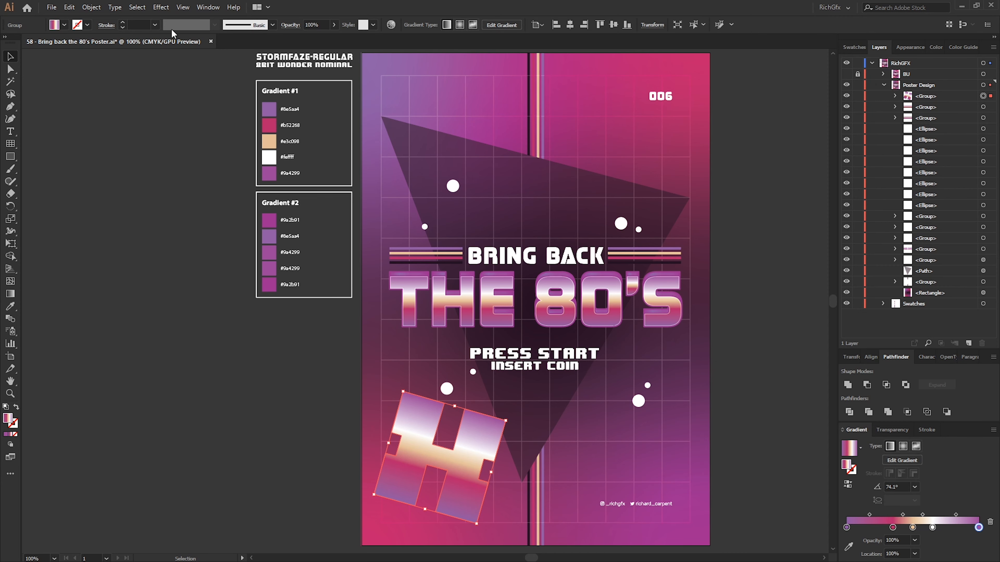
left_click(162, 8)
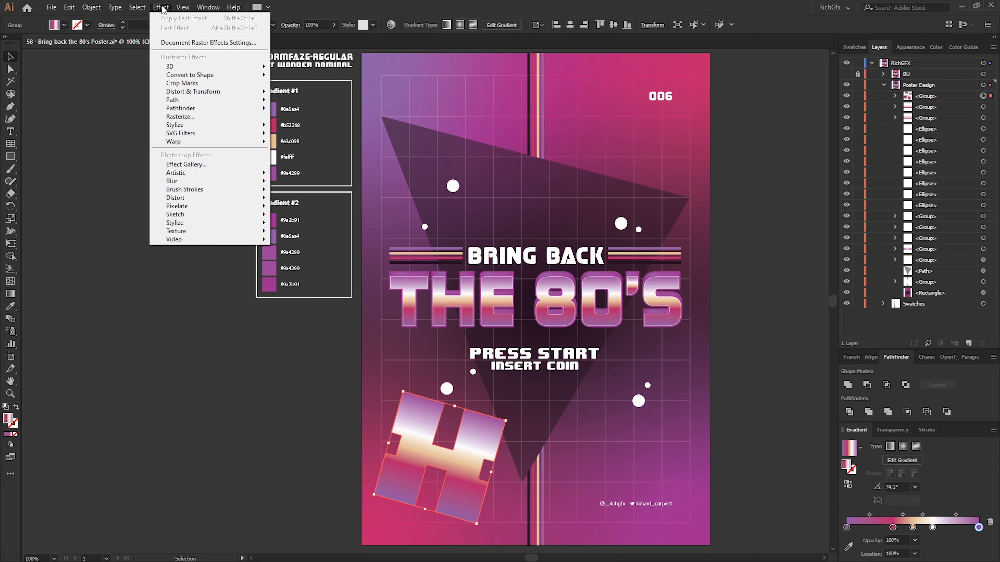
mouse_move(198, 182)
left_click(333, 185)
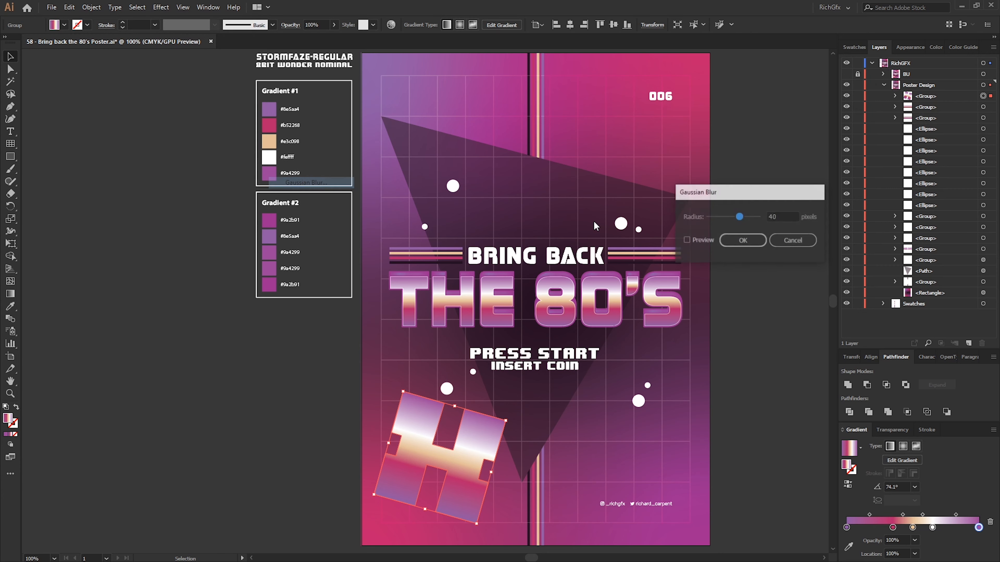
left_click(696, 241)
type("25")
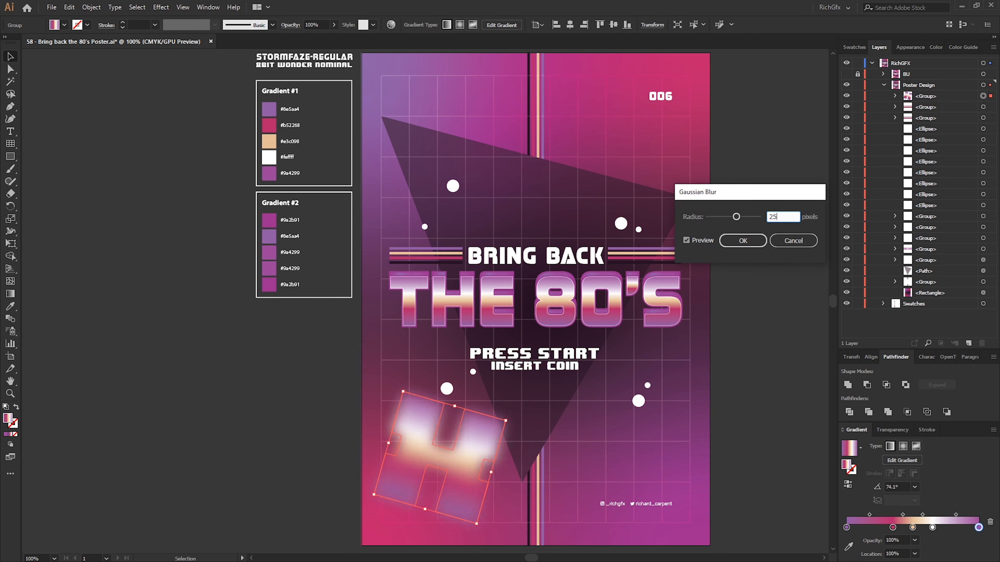
left_click(742, 240)
- Place a smaller copy of the blurred X, tilted the opposite way, above the triangle's upper-right edge near "006"
left_click_drag(505, 421, 611, 101)
left_click(640, 151)
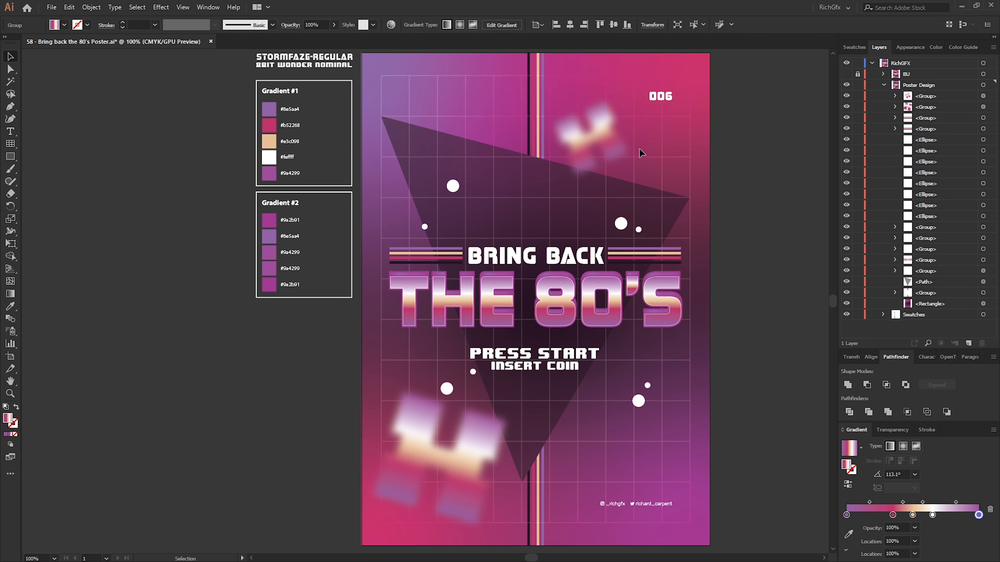
mouse_move(608, 137)
left_mouse_down()
mouse_move(638, 132)
mouse_move(628, 141)
left_mouse_up()
left_click(766, 330)
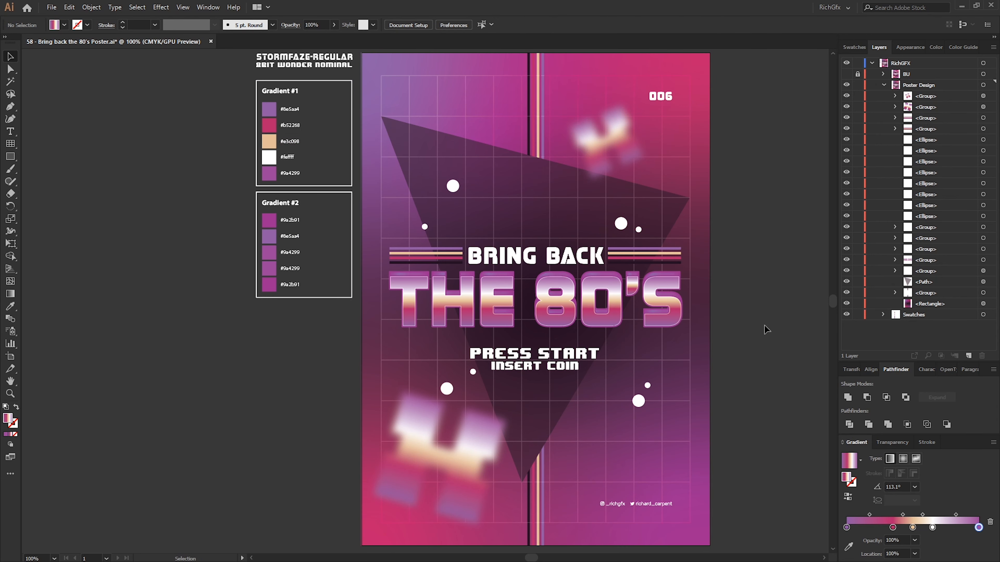
- Set the Gaussian Blur radius of the small X copy to 20 pixels
left_click(608, 142)
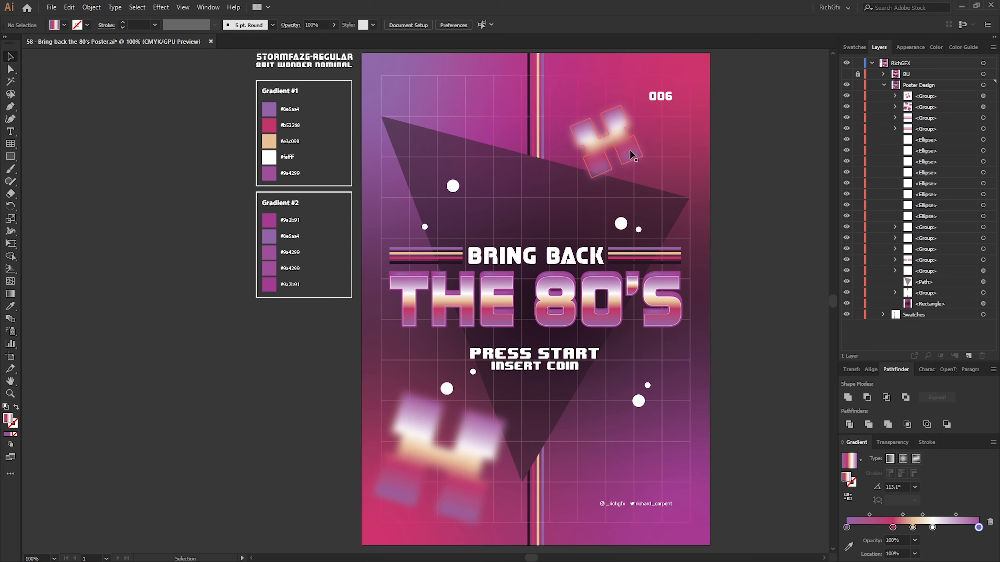
left_click(200, 7)
left_click(252, 140)
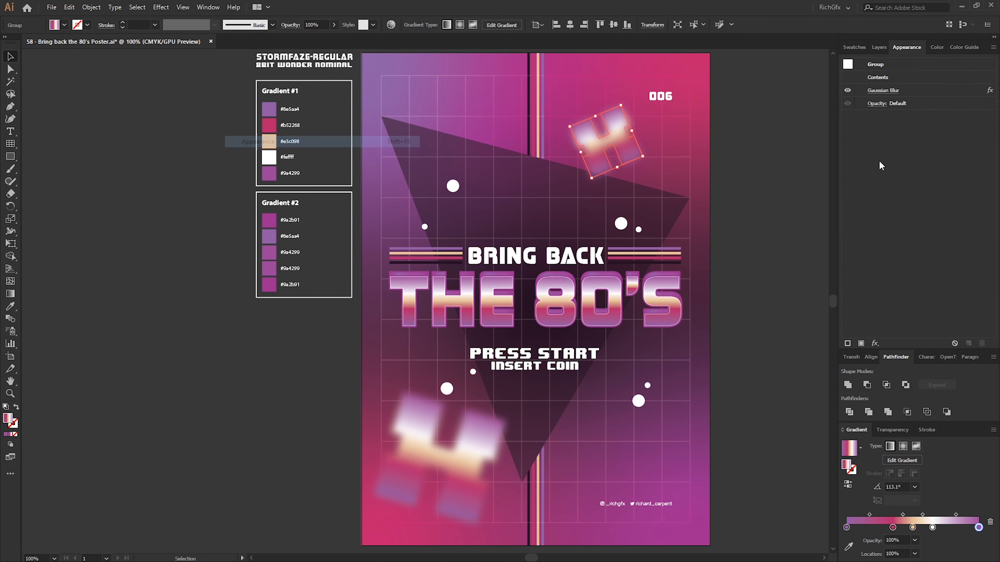
left_click(888, 93)
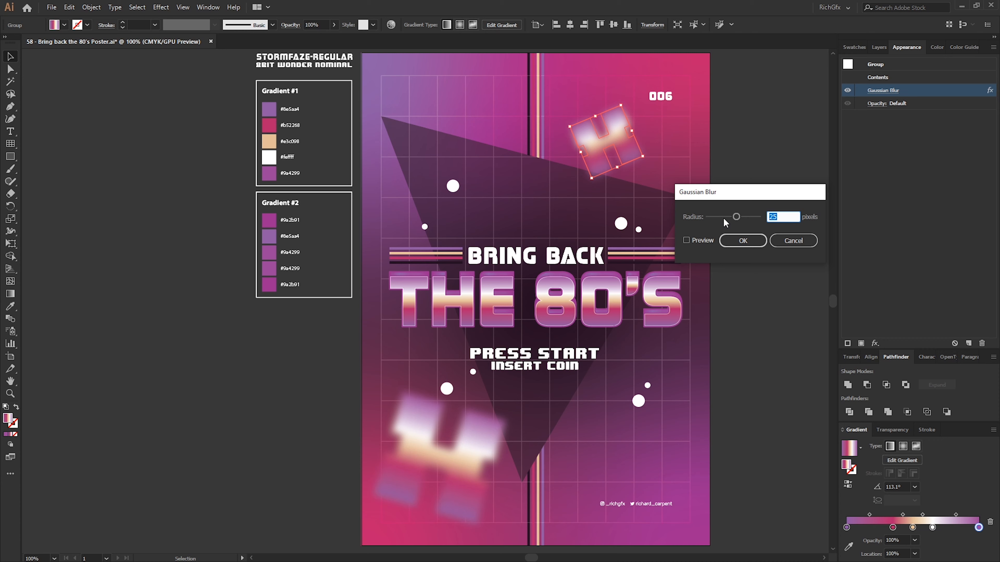
type("20")
left_click(736, 238)
left_click(795, 188)
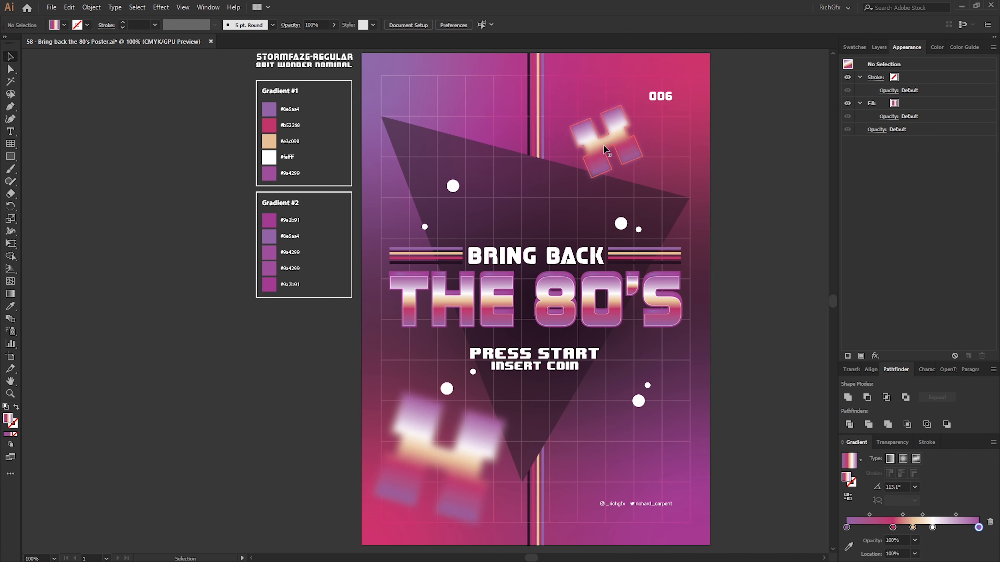